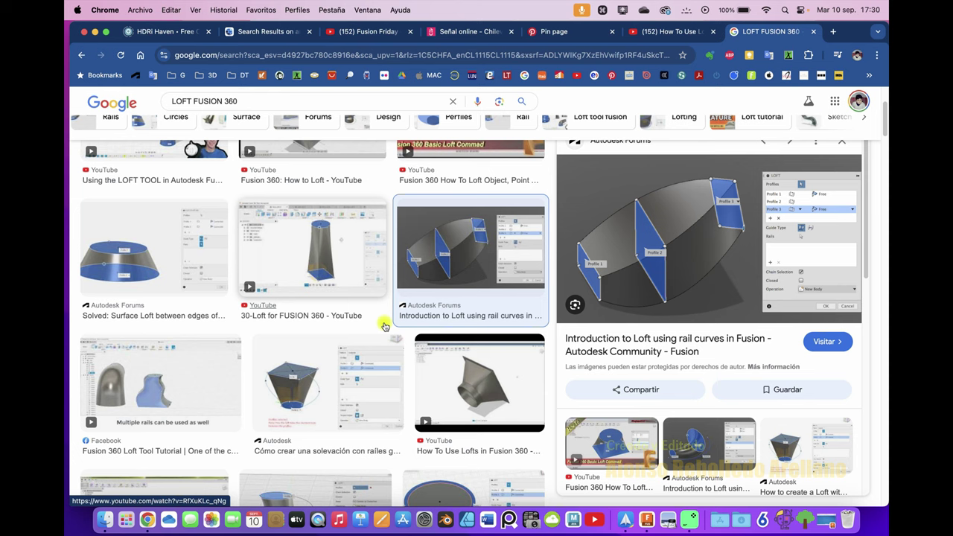
- Preview the 'How To Use Lofts' and '30-Loft for FUSION 360' results in the LOFT FUSION 360 images
{"action": "left_click", "coordinate": [428, 383]}
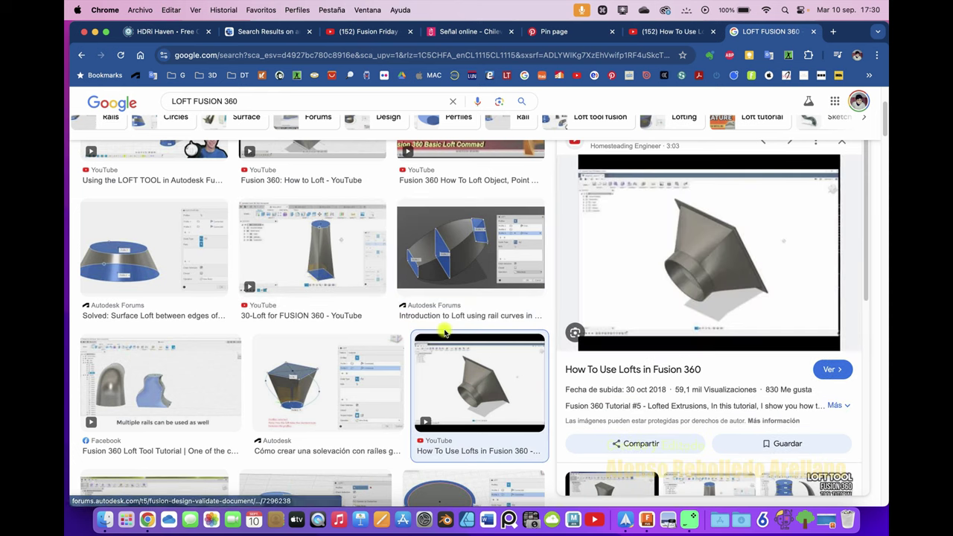
{"action": "mouse_move", "coordinate": [154, 248]}
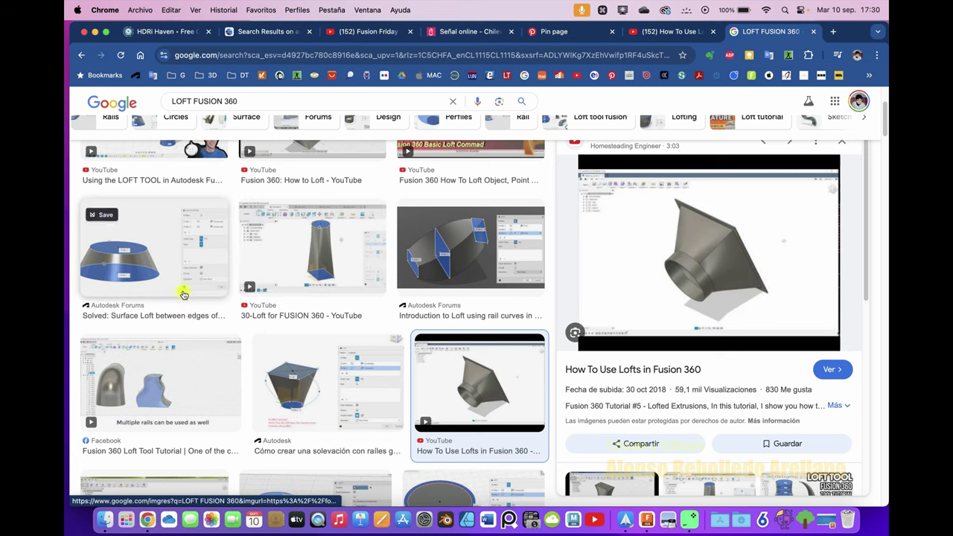
{"action": "left_click", "coordinate": [330, 260]}
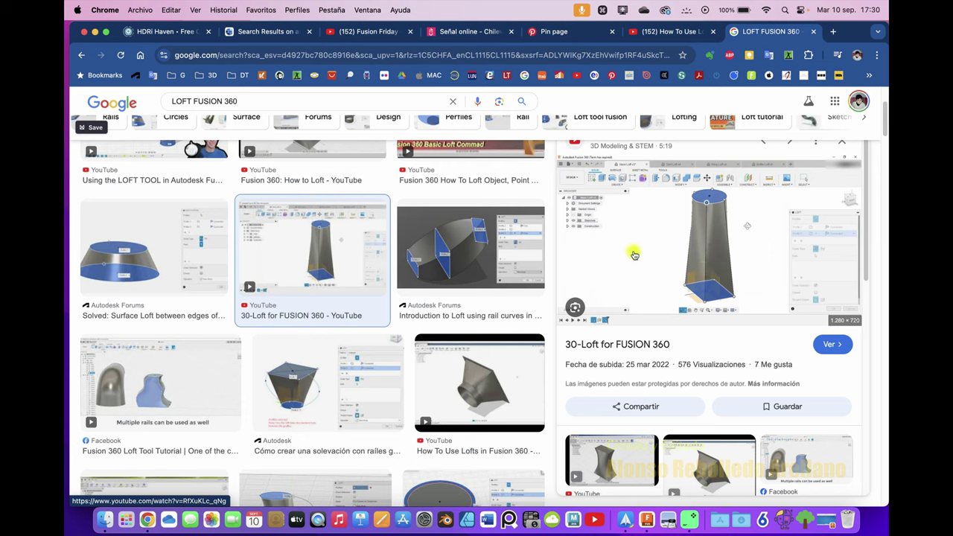
{"action": "scroll", "coordinate": [632, 255], "scroll_direction": "down", "scroll_amount": 3}
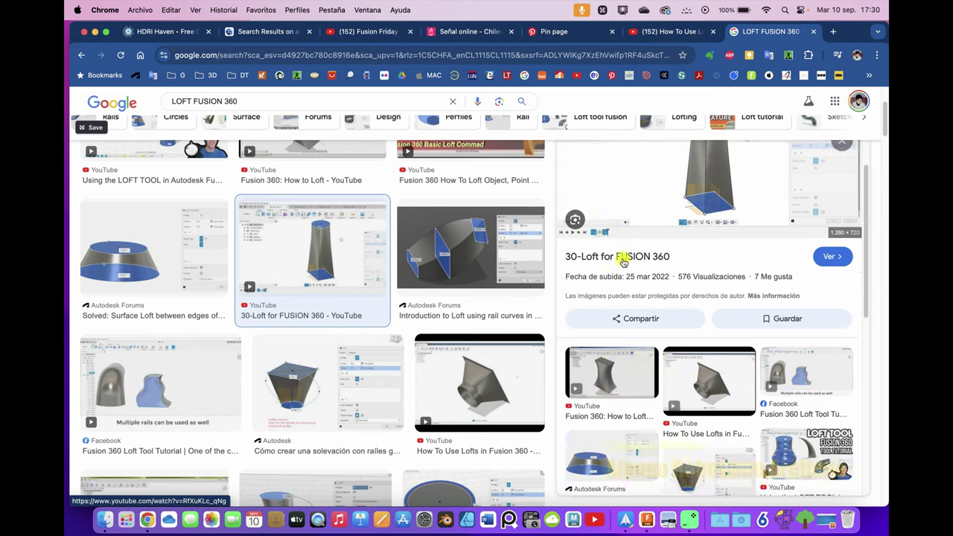
{"action": "mouse_move", "coordinate": [471, 247]}
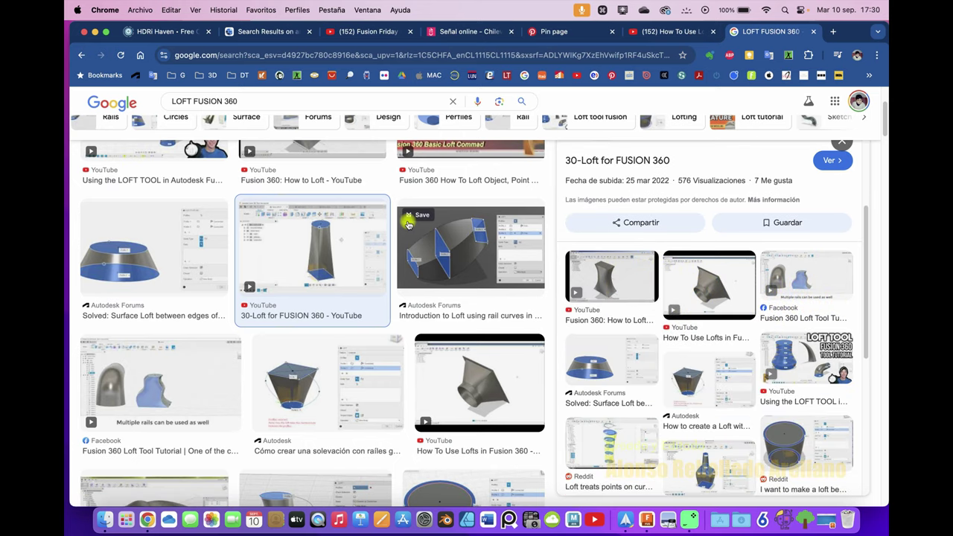
{"action": "scroll", "coordinate": [356, 282], "scroll_direction": "up", "scroll_amount": 3}
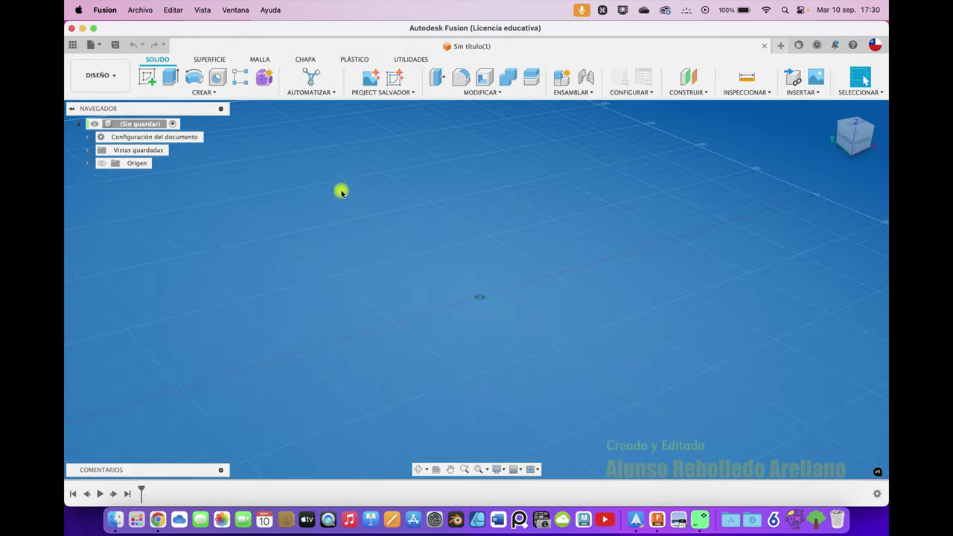
- Browse the Solid and Surface create menus, then enter the Form environment and view its create list
{"action": "left_click", "coordinate": [213, 92]}
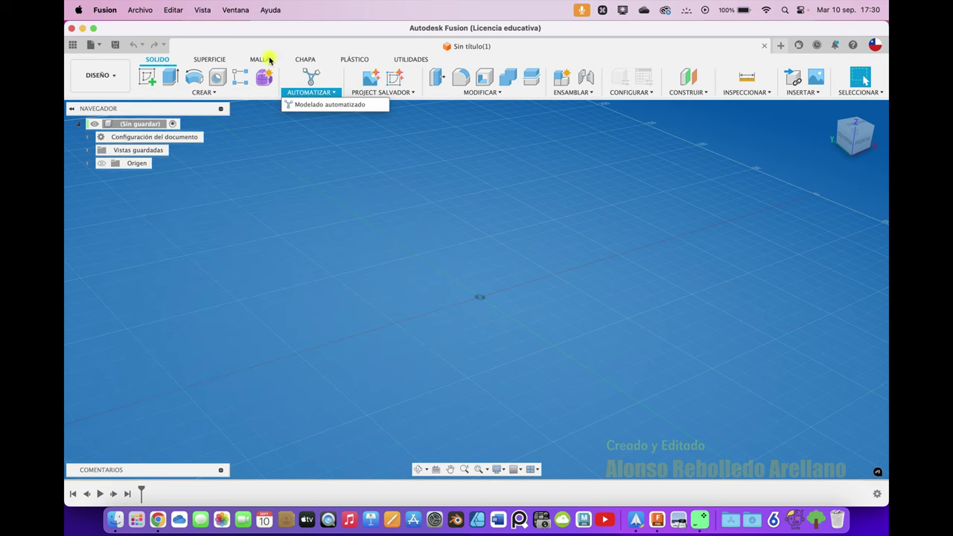
{"action": "left_click", "coordinate": [212, 59]}
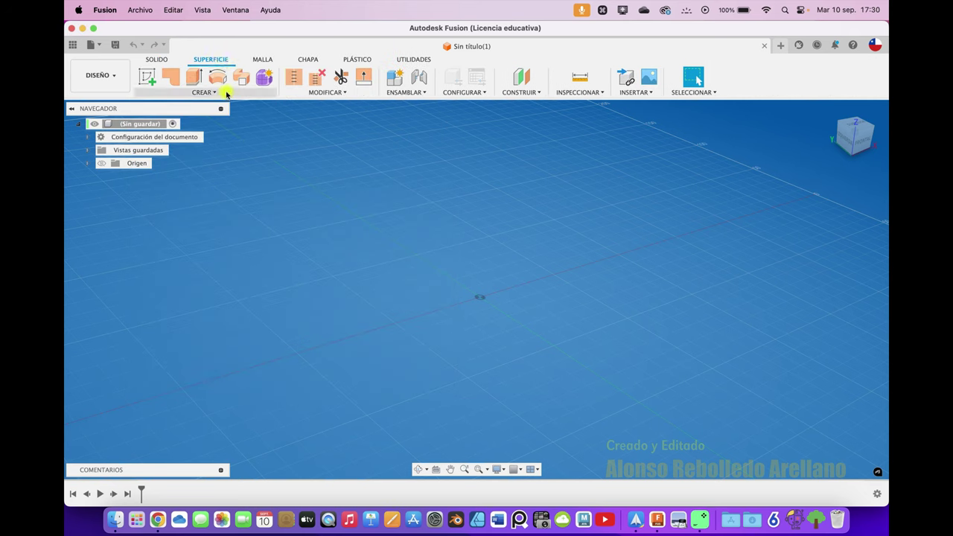
{"action": "left_click", "coordinate": [228, 92]}
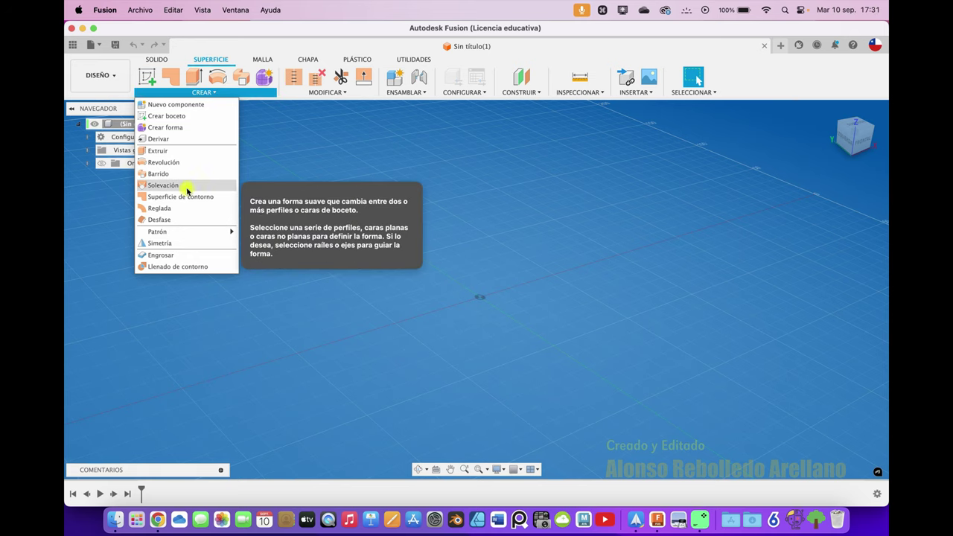
{"action": "left_click", "coordinate": [267, 82]}
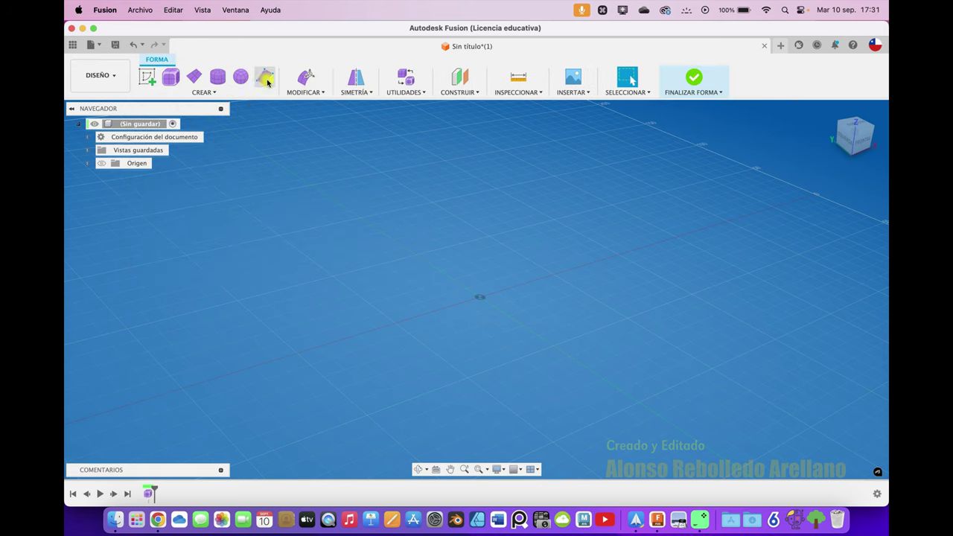
{"action": "left_click", "coordinate": [224, 94]}
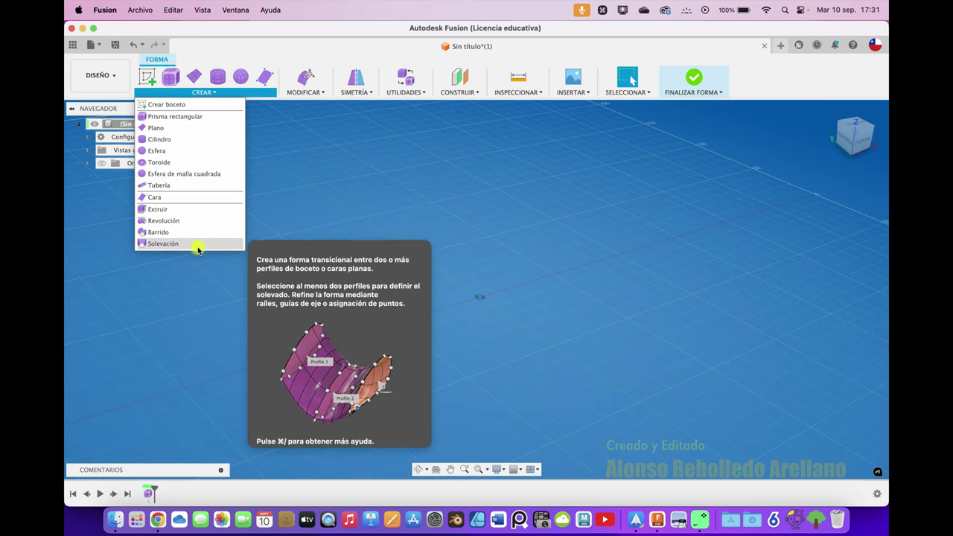
{"action": "left_click", "coordinate": [328, 146]}
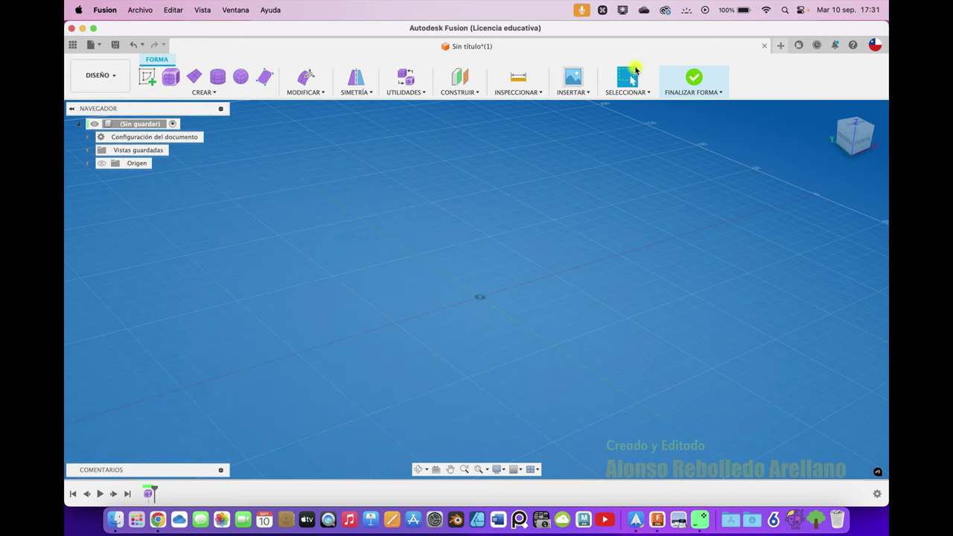
- Start a fresh blank design, discarding the extra one
{"action": "left_click", "coordinate": [781, 46]}
{"action": "left_click", "coordinate": [764, 47]}
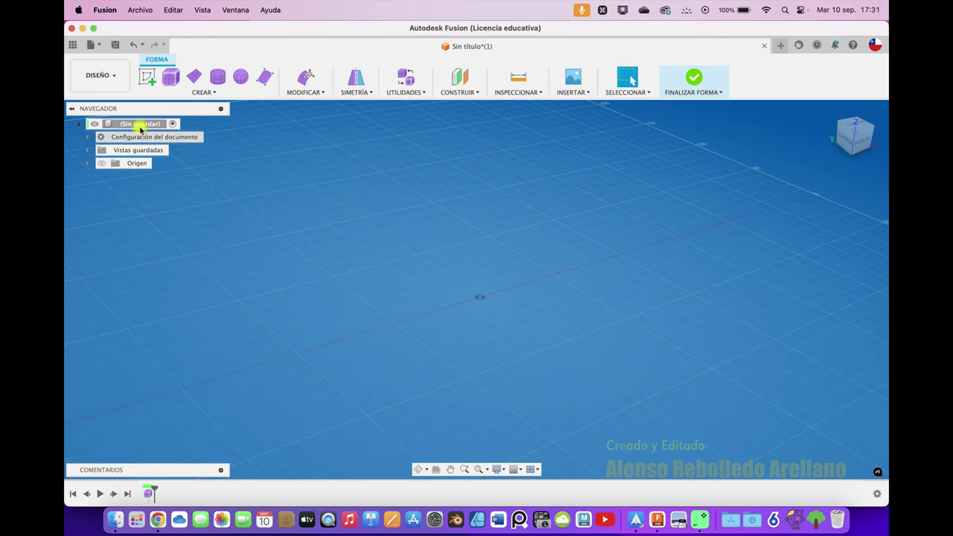
{"action": "left_click", "coordinate": [780, 44]}
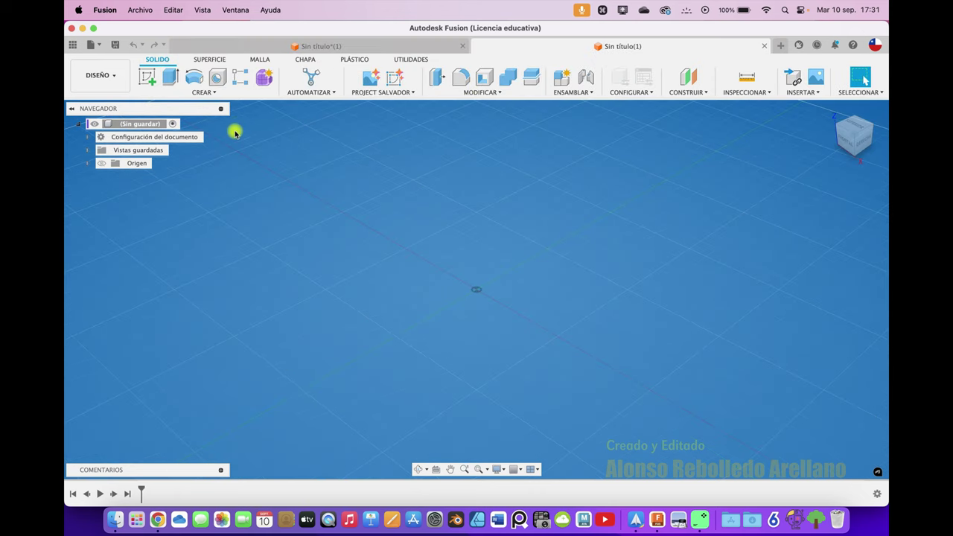
- On the YZ plane, draw a line path from the origin: up, sloping right, then down-right
{"action": "left_click", "coordinate": [101, 164]}
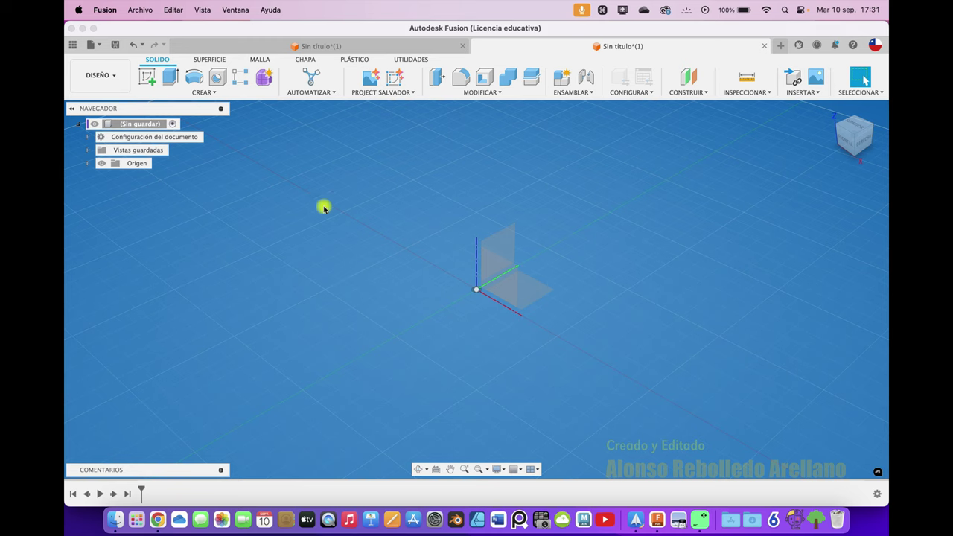
{"action": "left_click", "coordinate": [152, 78]}
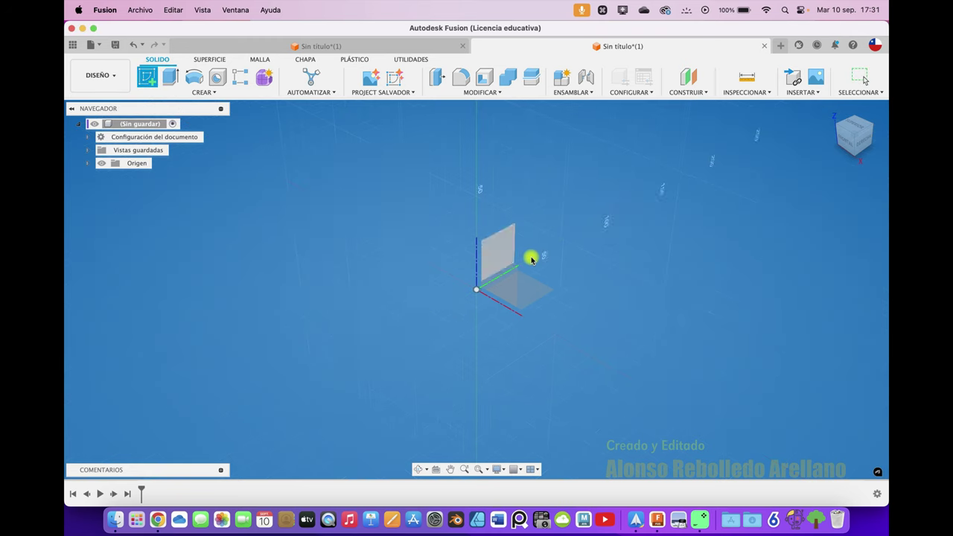
{"action": "left_click", "coordinate": [511, 243]}
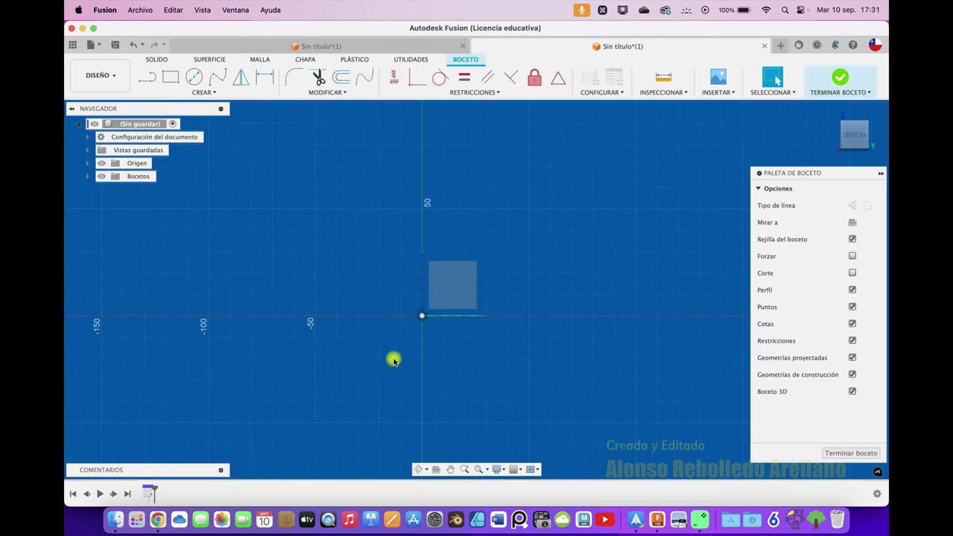
{"action": "left_click", "coordinate": [149, 82]}
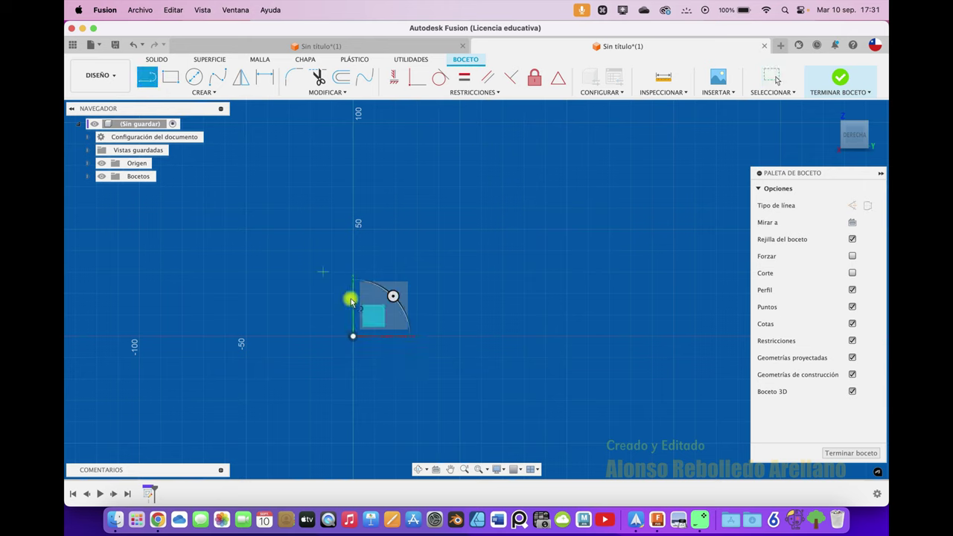
{"action": "left_click", "coordinate": [353, 336]}
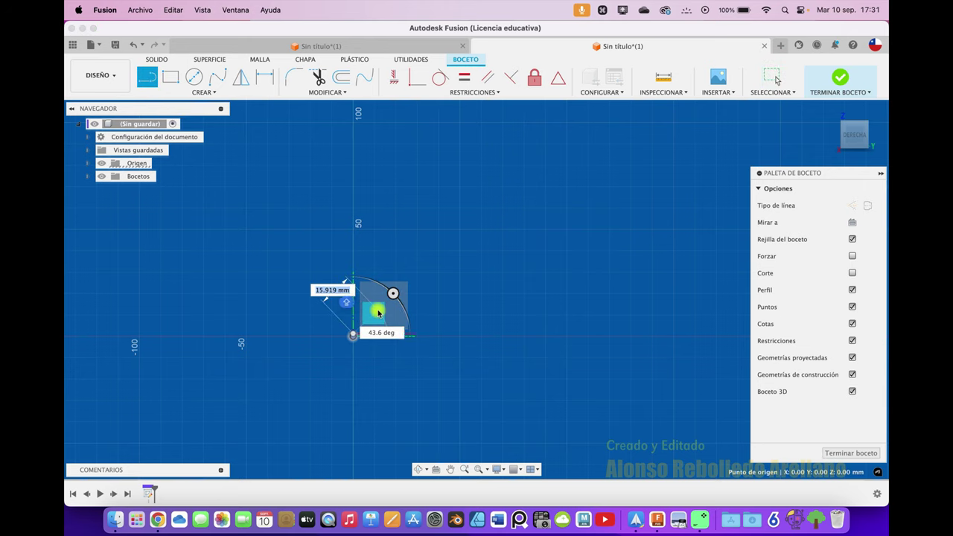
{"action": "key", "text": "Escape"}
{"action": "key", "text": "l"}
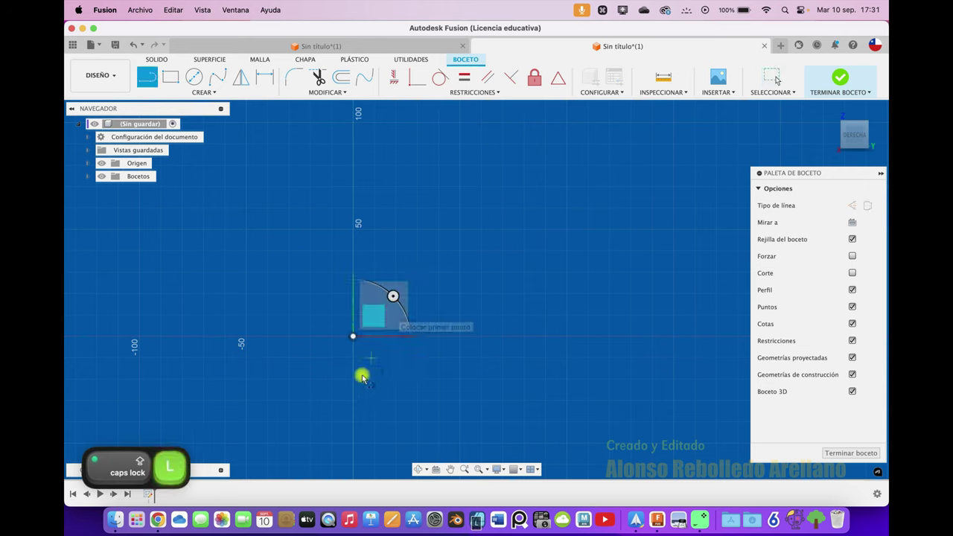
{"action": "left_click", "coordinate": [353, 336]}
{"action": "left_click", "coordinate": [355, 157]}
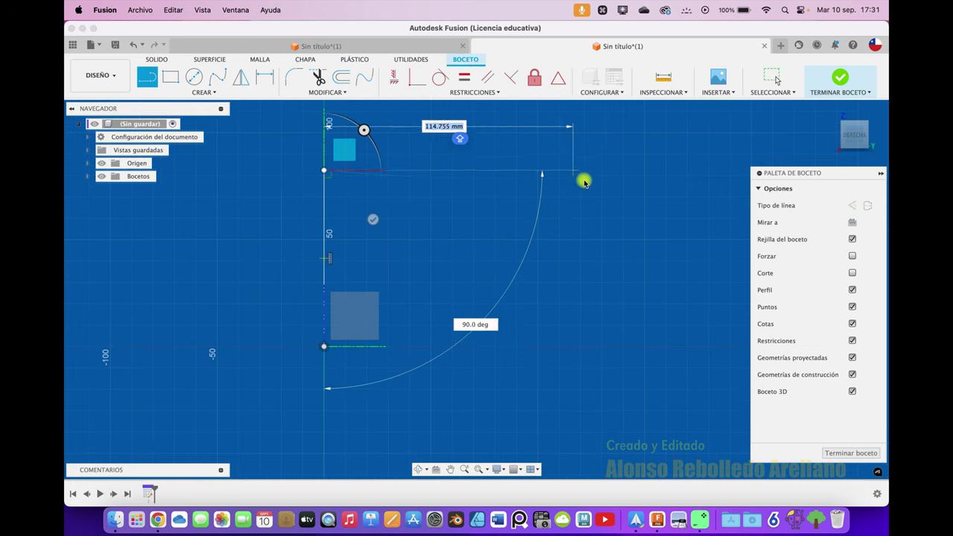
{"action": "left_click", "coordinate": [603, 209]}
{"action": "left_click_drag", "start_coordinate": [605, 212], "coordinate": [682, 347]}
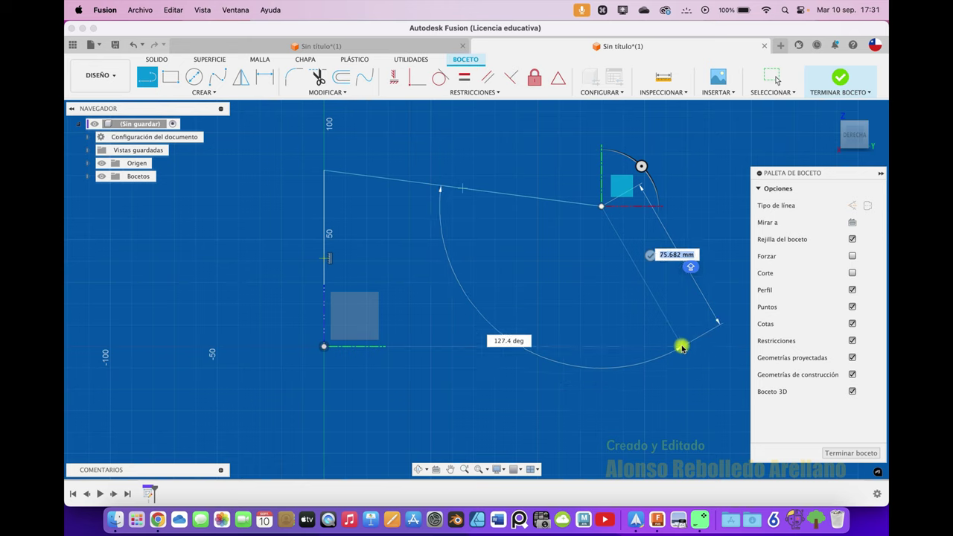
{"action": "left_click", "coordinate": [680, 348]}
{"action": "key", "text": "Escape"}
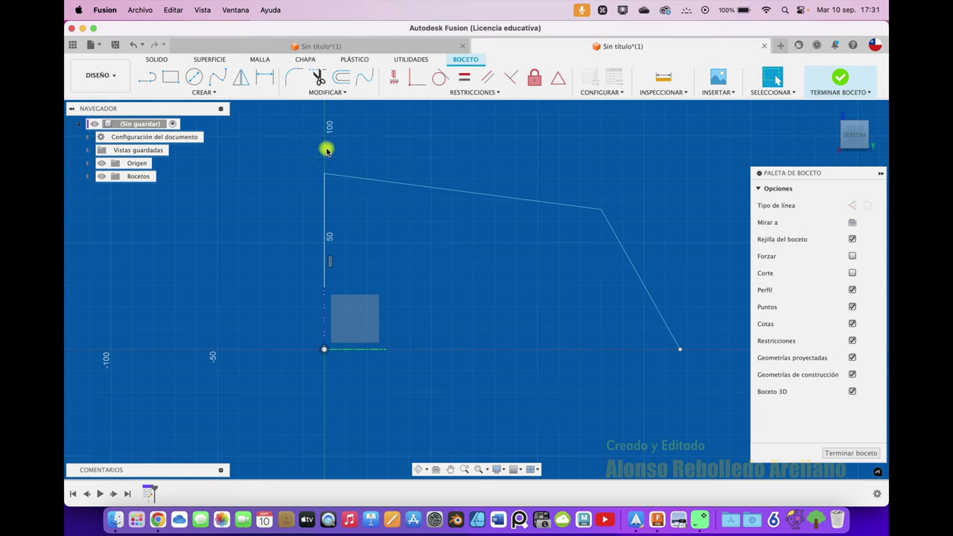
- Fillet the path's two corners at 29.571 mm and 42.222 mm and finish the sketch
{"action": "left_click", "coordinate": [294, 77]}
{"action": "left_click", "coordinate": [324, 204]}
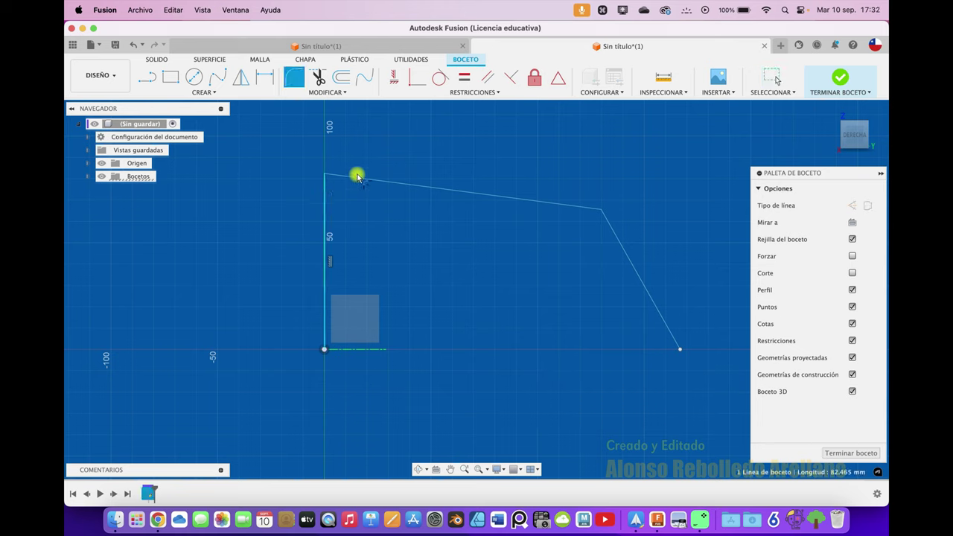
{"action": "left_click", "coordinate": [362, 180]}
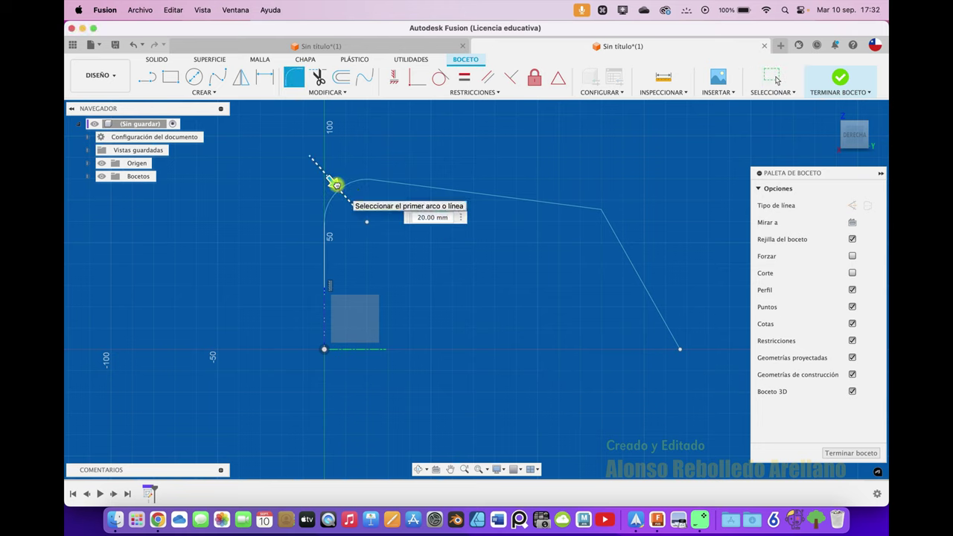
{"action": "left_click_drag", "start_coordinate": [342, 194], "coordinate": [341, 191]}
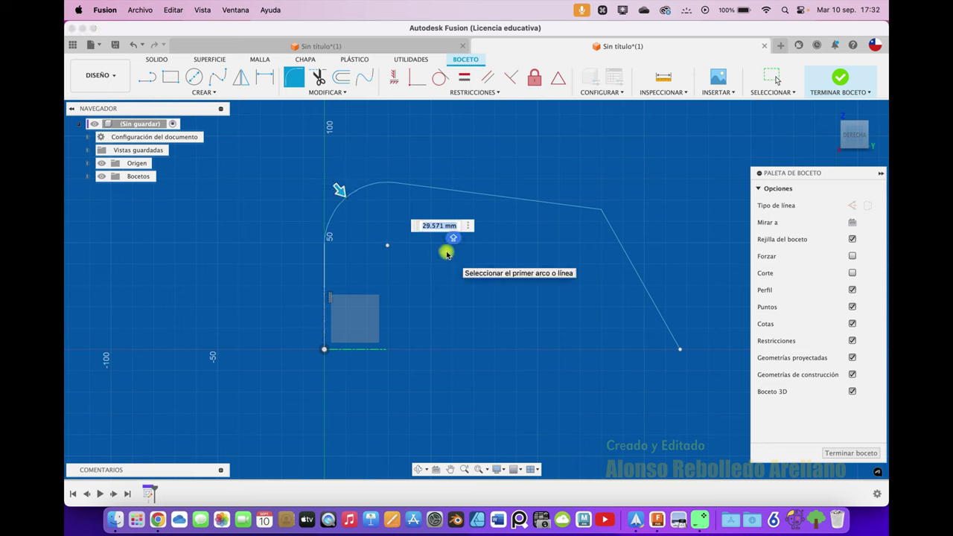
{"action": "key", "text": "Return"}
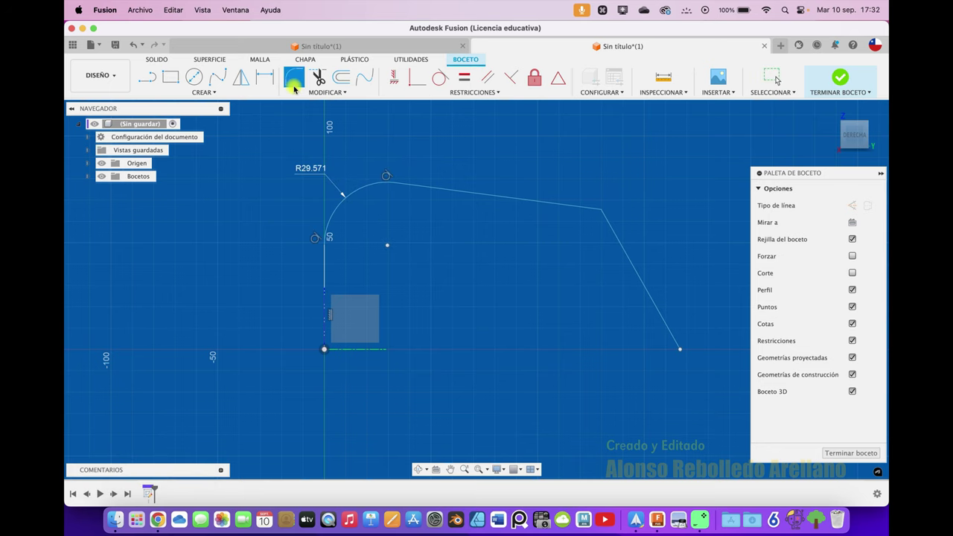
{"action": "left_click", "coordinate": [567, 203]}
{"action": "left_click", "coordinate": [613, 227]}
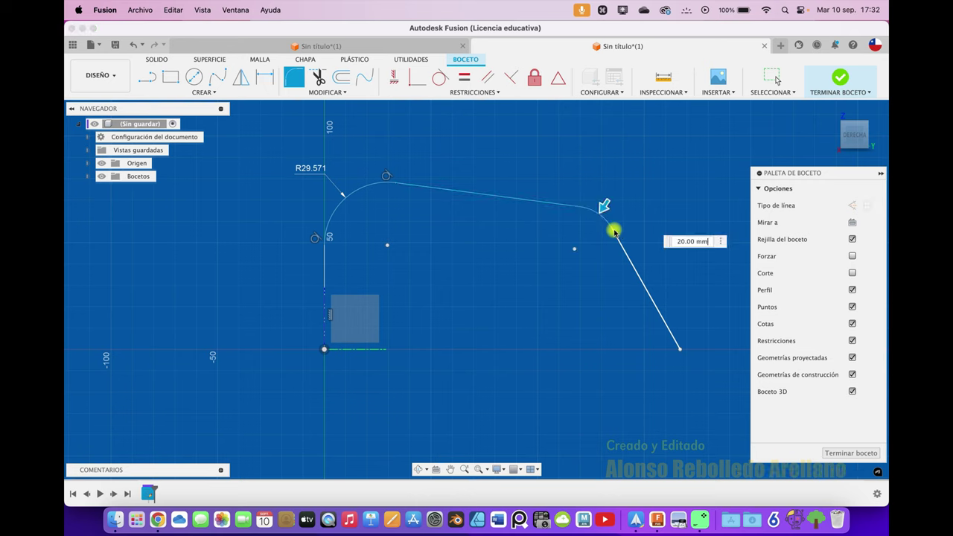
{"action": "left_click_drag", "start_coordinate": [605, 209], "coordinate": [601, 211]}
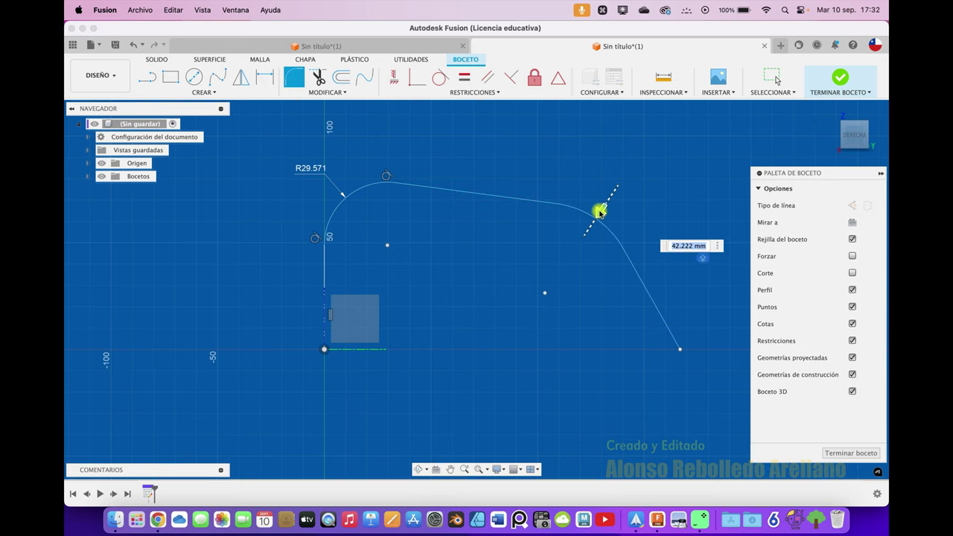
{"action": "left_click", "coordinate": [833, 85]}
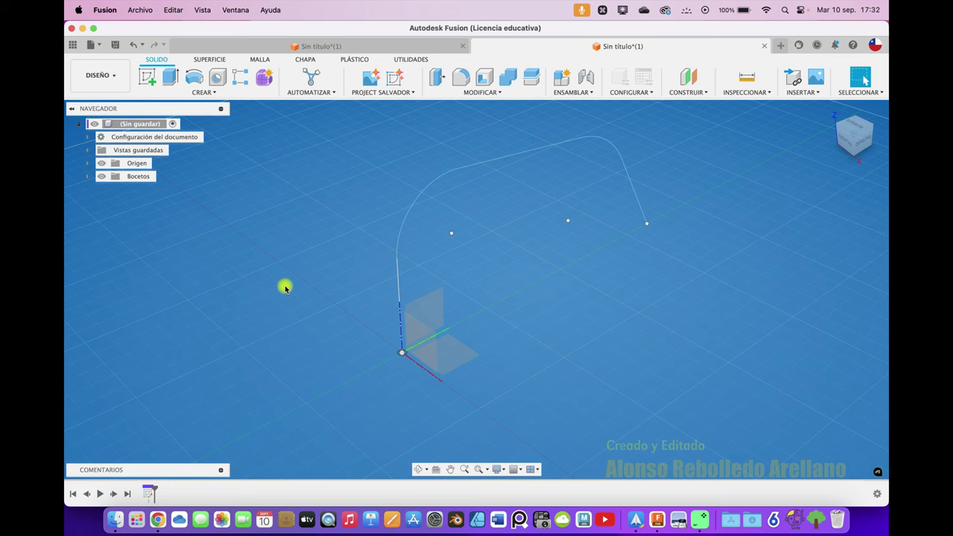
- Sketch a circle centred on the origin on the horizontal ground plane
{"action": "left_click", "coordinate": [150, 78]}
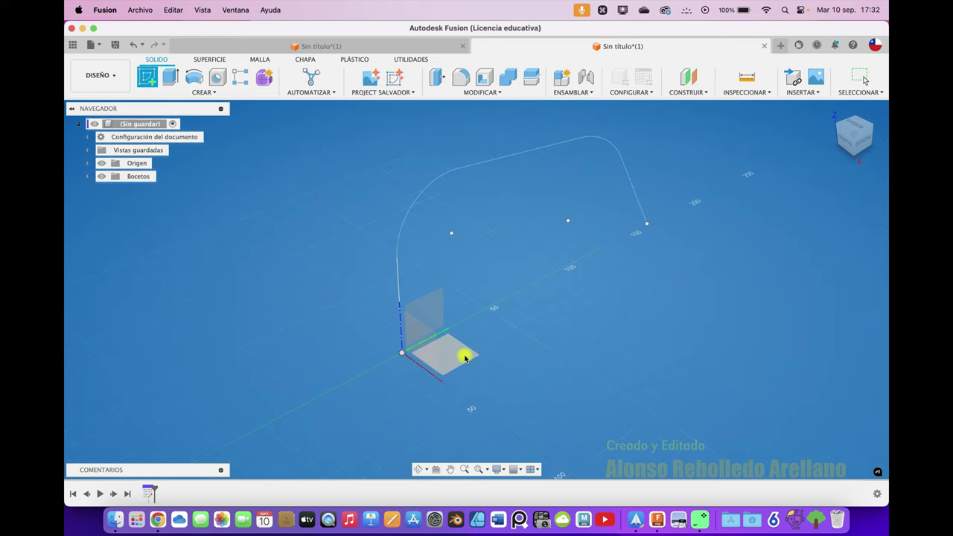
{"action": "left_click", "coordinate": [465, 357]}
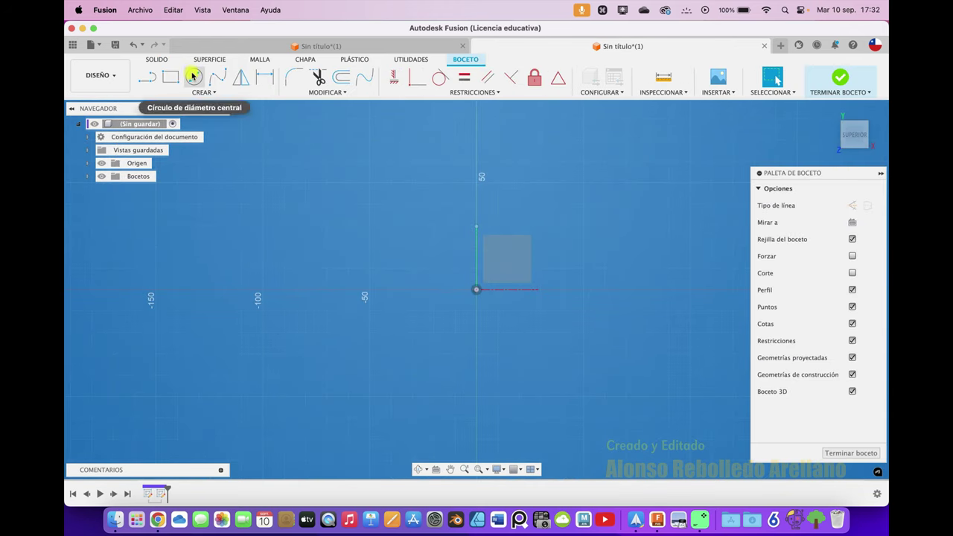
{"action": "left_click", "coordinate": [193, 78]}
{"action": "left_click", "coordinate": [477, 291]}
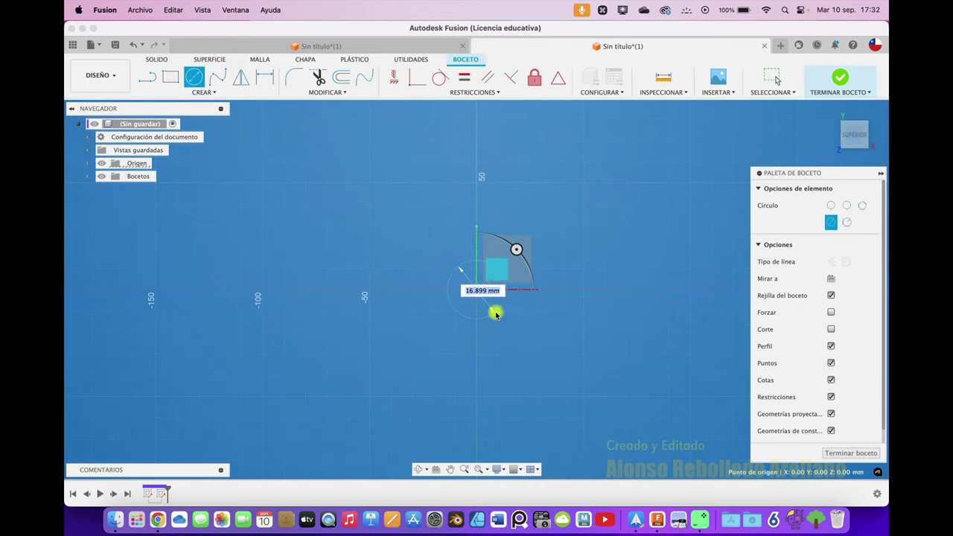
{"action": "left_click", "coordinate": [841, 77]}
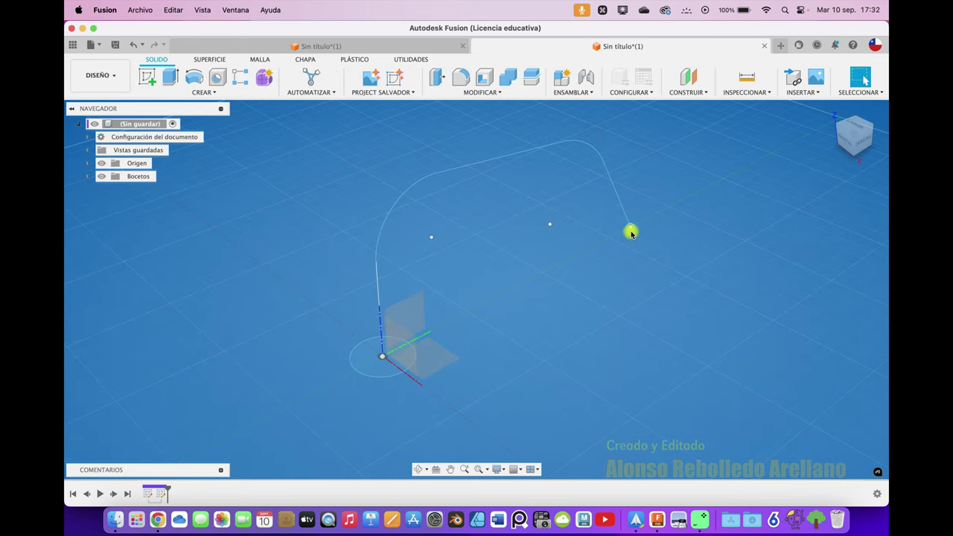
- On the horizontal plane, draw an ellipse profile centred at the path's far end
{"action": "left_click", "coordinate": [147, 76]}
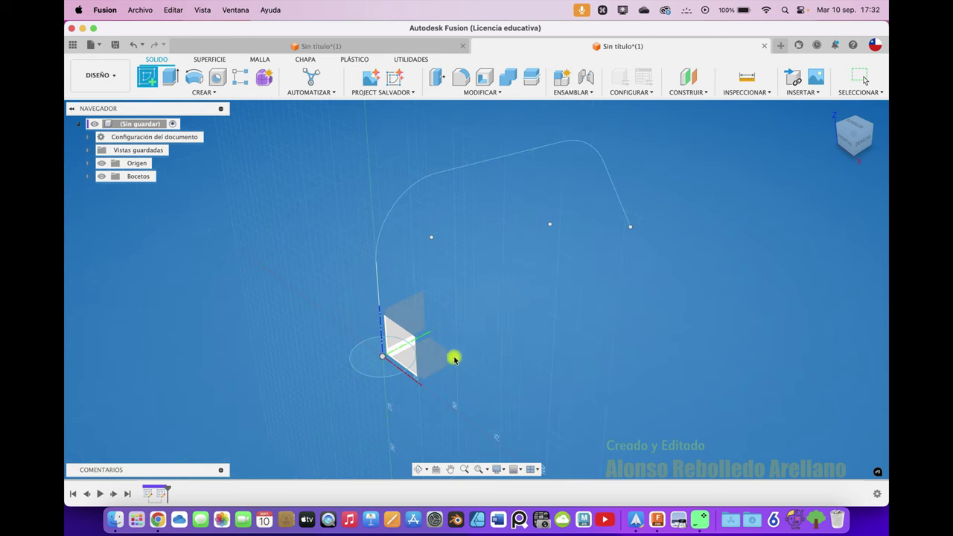
{"action": "left_click", "coordinate": [437, 355]}
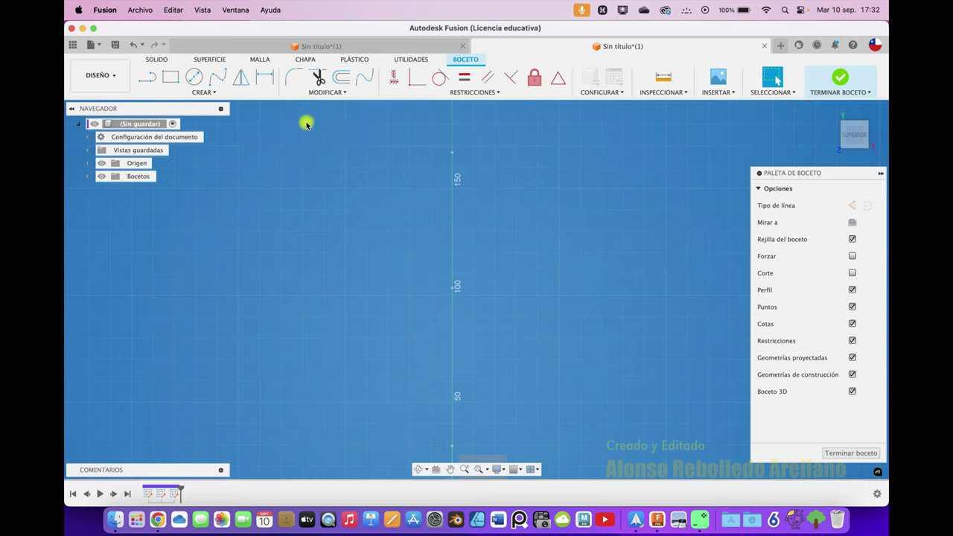
{"action": "left_click", "coordinate": [218, 92]}
{"action": "mouse_move", "coordinate": [158, 173]}
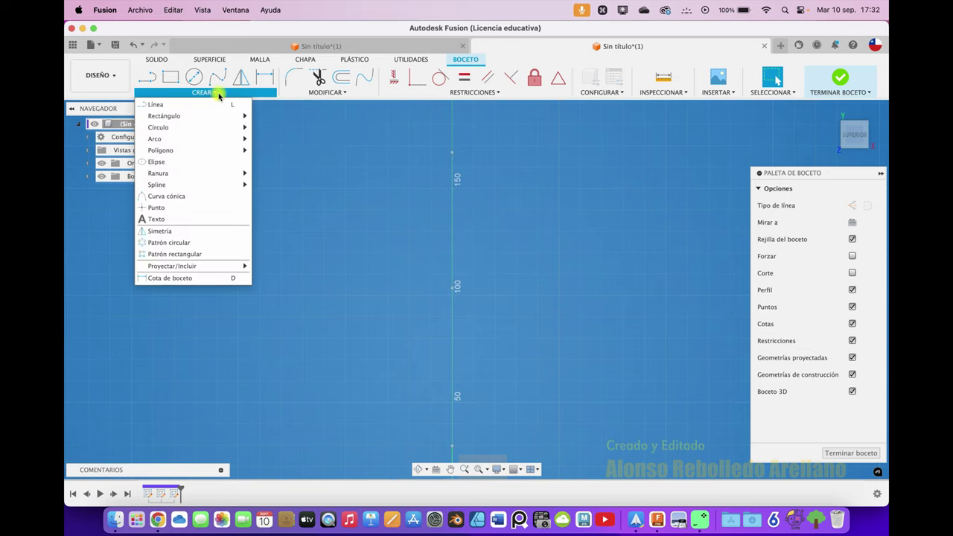
{"action": "left_click", "coordinate": [233, 163]}
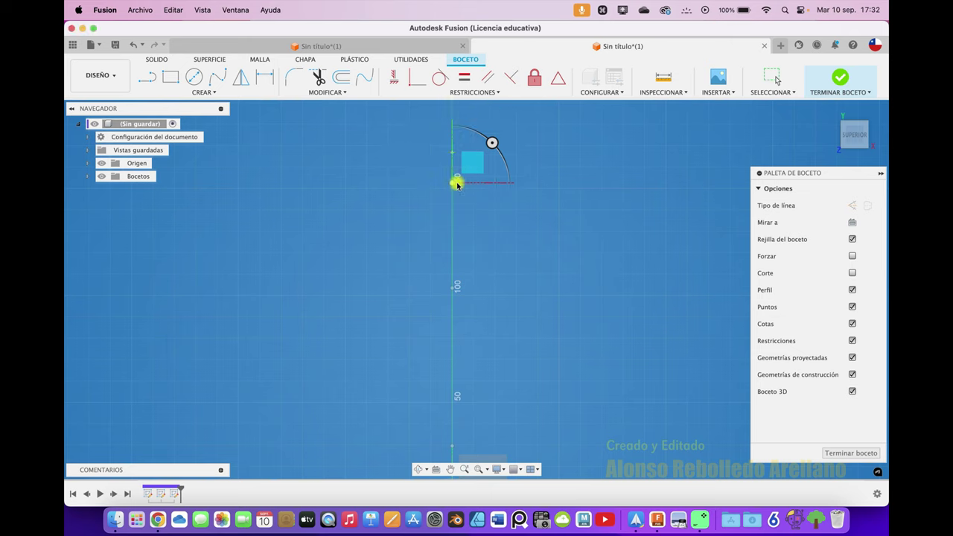
{"action": "left_click", "coordinate": [468, 183]}
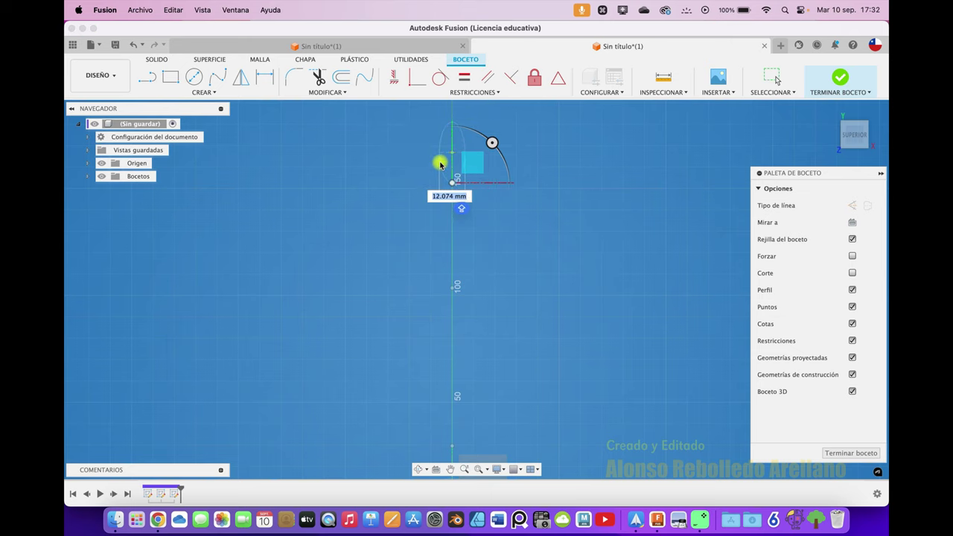
{"action": "left_click_drag", "start_coordinate": [853, 134], "coordinate": [706, 159]}
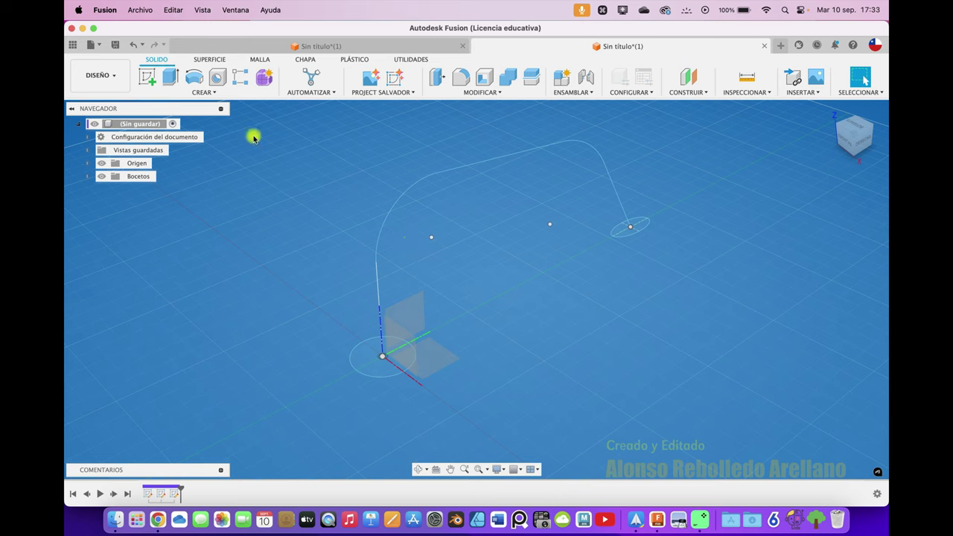
- Loft the origin circle to the far-end profile, using the curved path as the centreline
{"action": "left_click", "coordinate": [214, 93]}
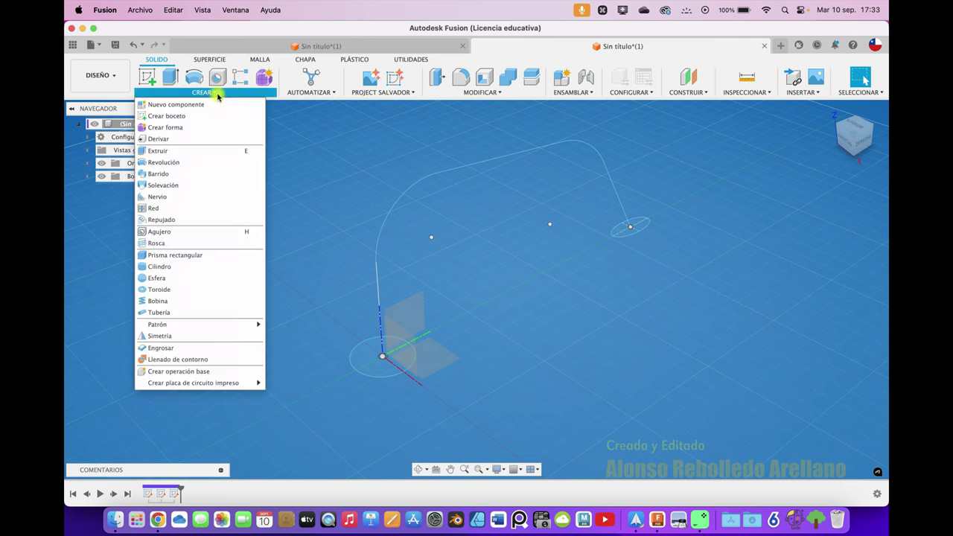
{"action": "left_click", "coordinate": [202, 190]}
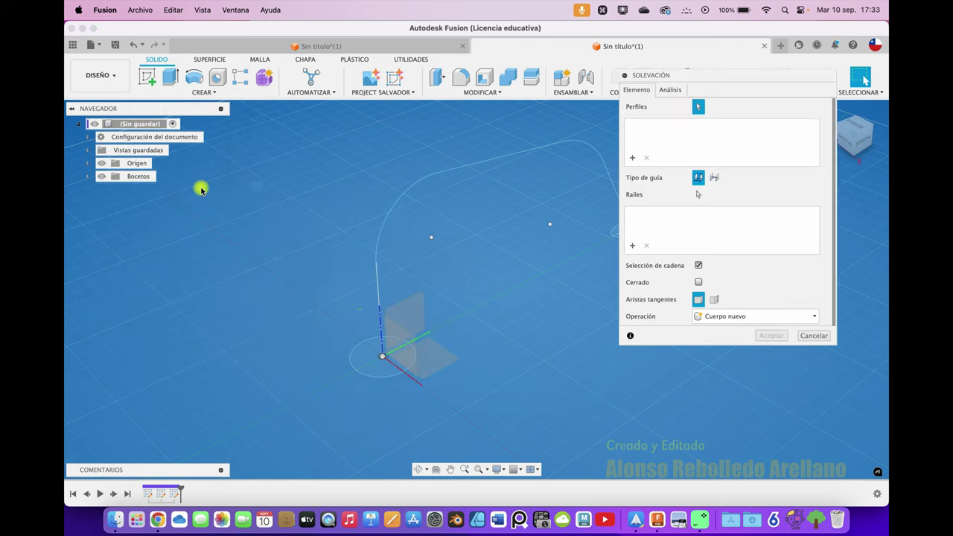
{"action": "left_click", "coordinate": [409, 342]}
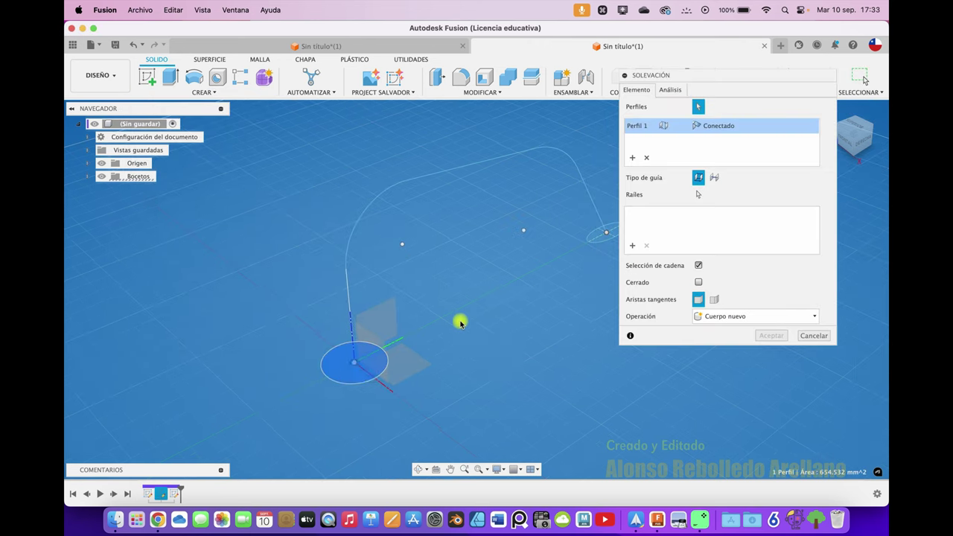
{"action": "scroll", "coordinate": [460, 319], "scroll_direction": "right", "scroll_amount": 5}
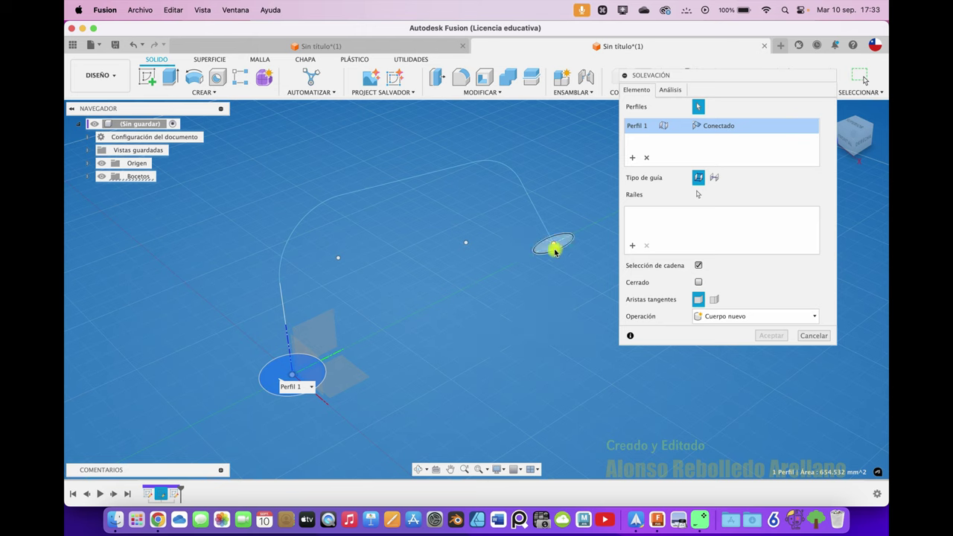
{"action": "left_click", "coordinate": [554, 248]}
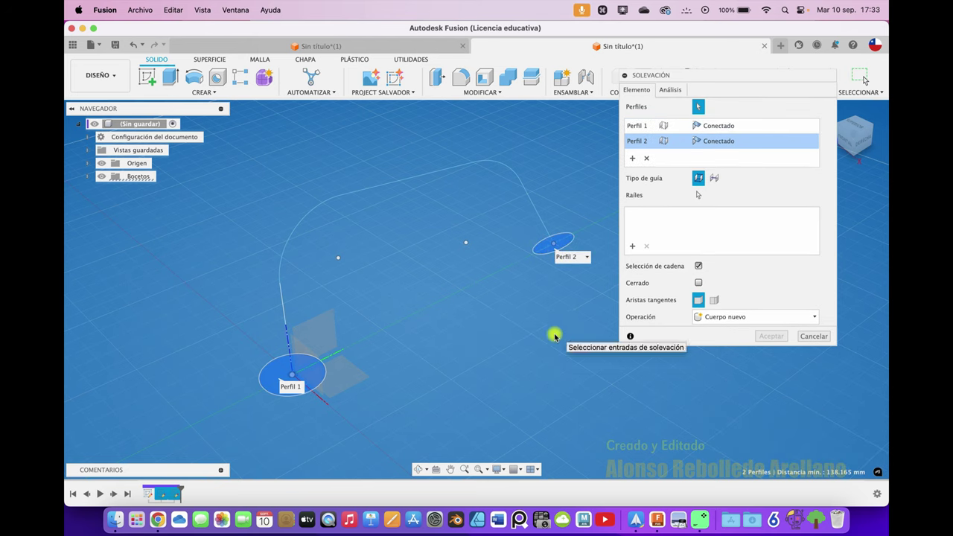
{"action": "left_click", "coordinate": [865, 143]}
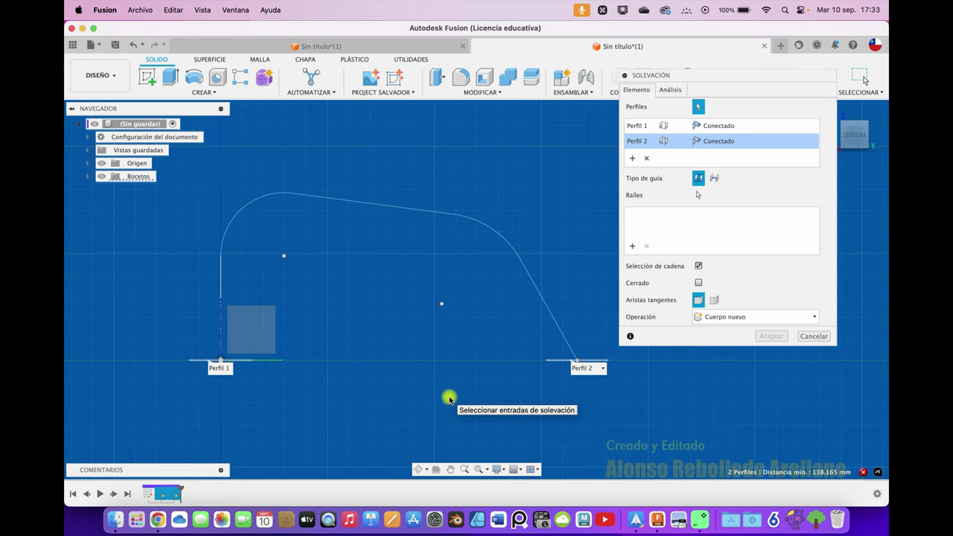
{"action": "key", "text": "F6"}
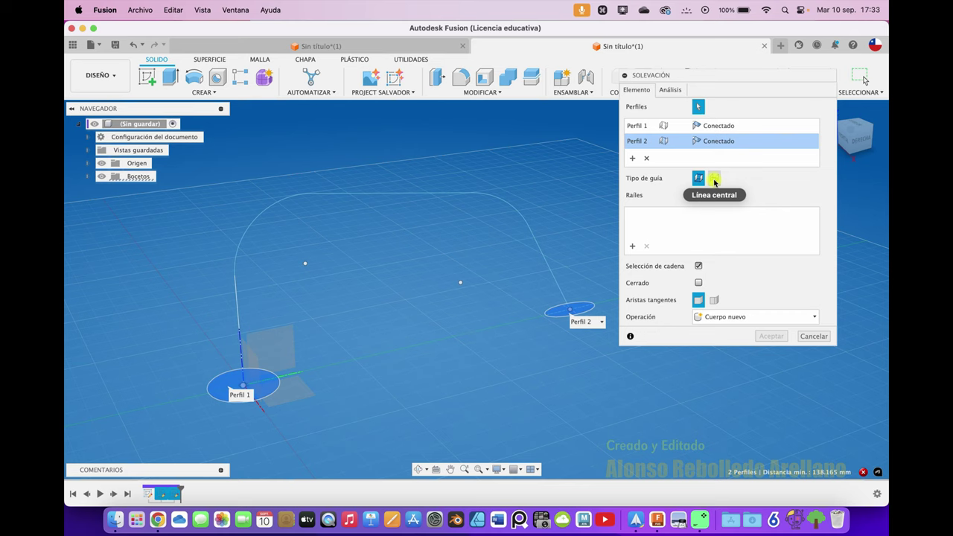
{"action": "left_click", "coordinate": [715, 181]}
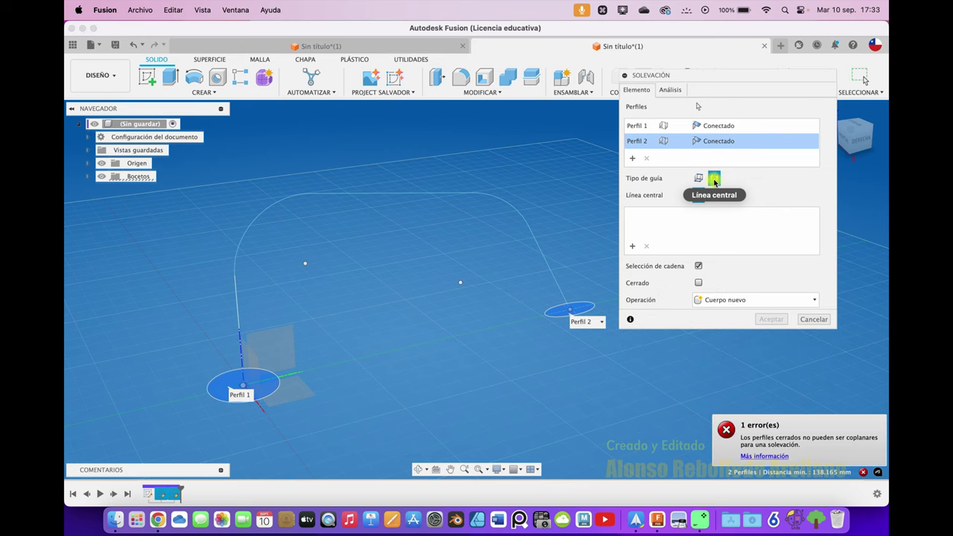
{"action": "left_click", "coordinate": [541, 248]}
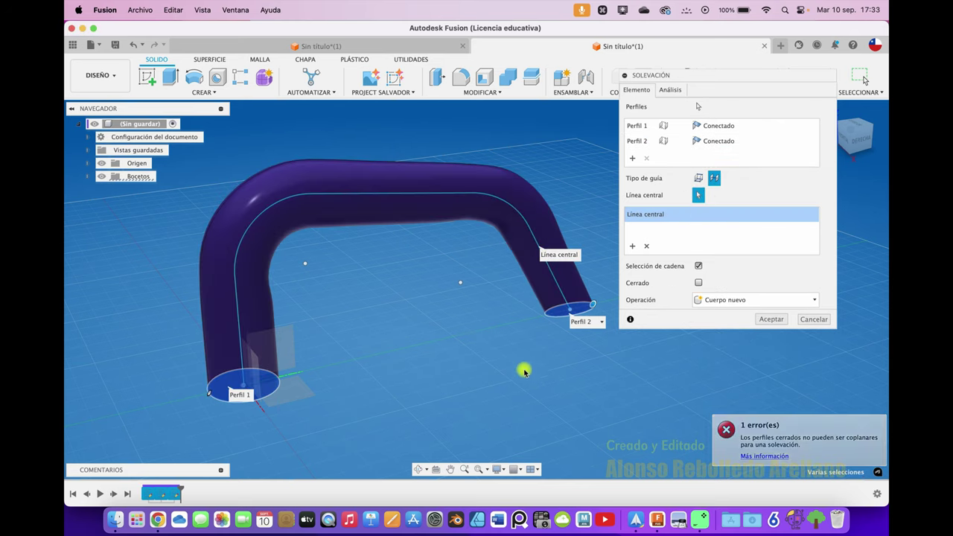
{"action": "left_click", "coordinate": [771, 319]}
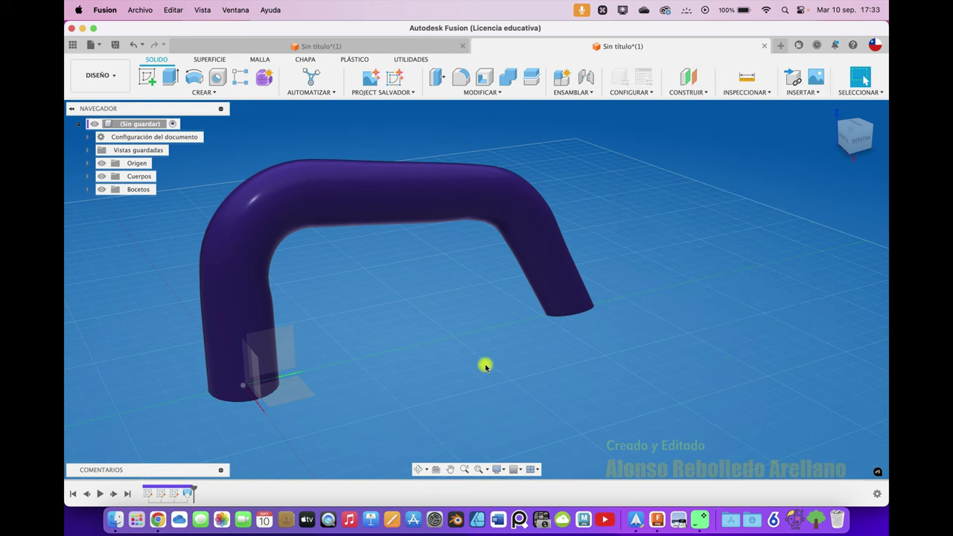
{"action": "mouse_move", "coordinate": [485, 365]}
{"action": "middle_mouse_down", "text": "shift"}
{"action": "mouse_move", "coordinate": [440, 278]}
{"action": "mouse_move", "coordinate": [391, 219]}
{"action": "mouse_move", "coordinate": [274, 128]}
{"action": "middle_mouse_up", "text": "shift"}
- Sketch a small circle on each end face of the tube
{"action": "left_click", "coordinate": [148, 76]}
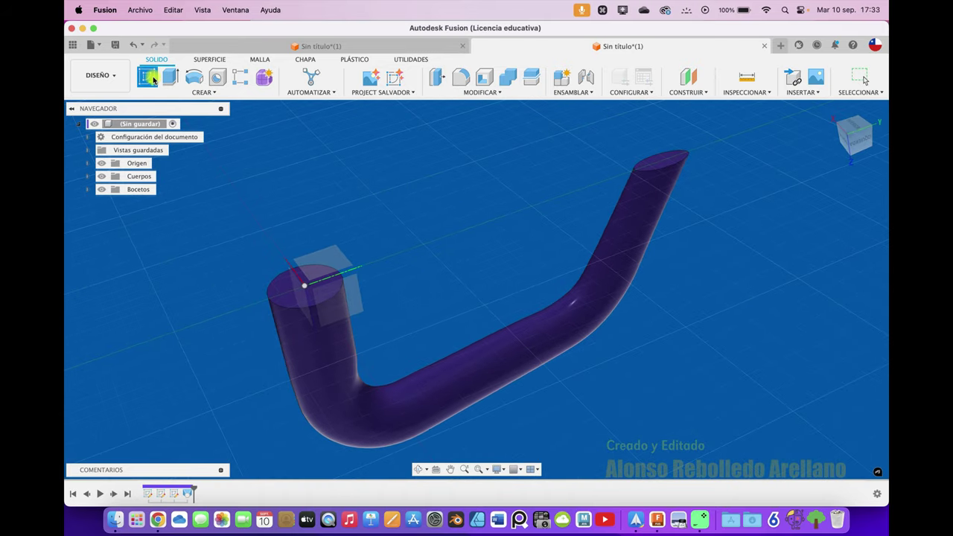
{"action": "left_click", "coordinate": [296, 289]}
{"action": "key", "text": "c"}
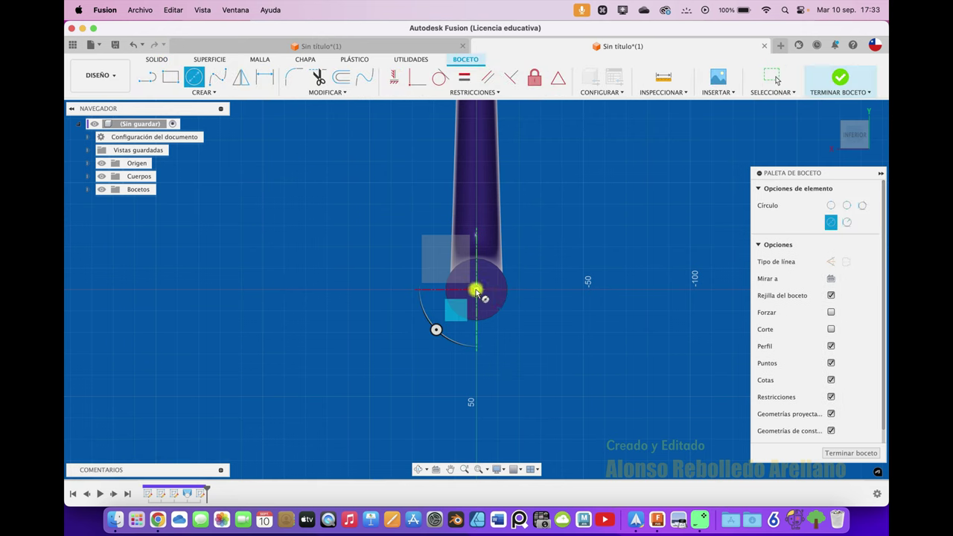
{"action": "left_click", "coordinate": [476, 290]}
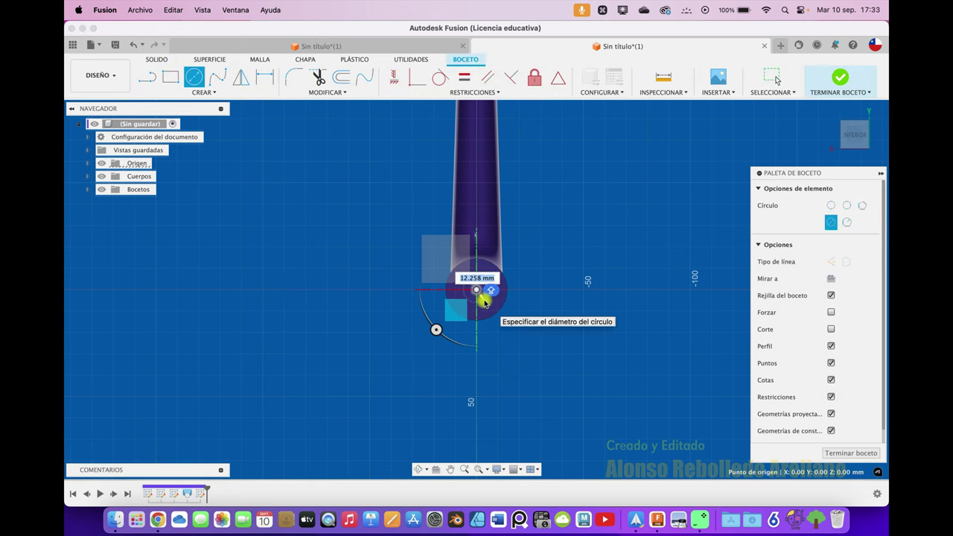
{"action": "left_click", "coordinate": [484, 302]}
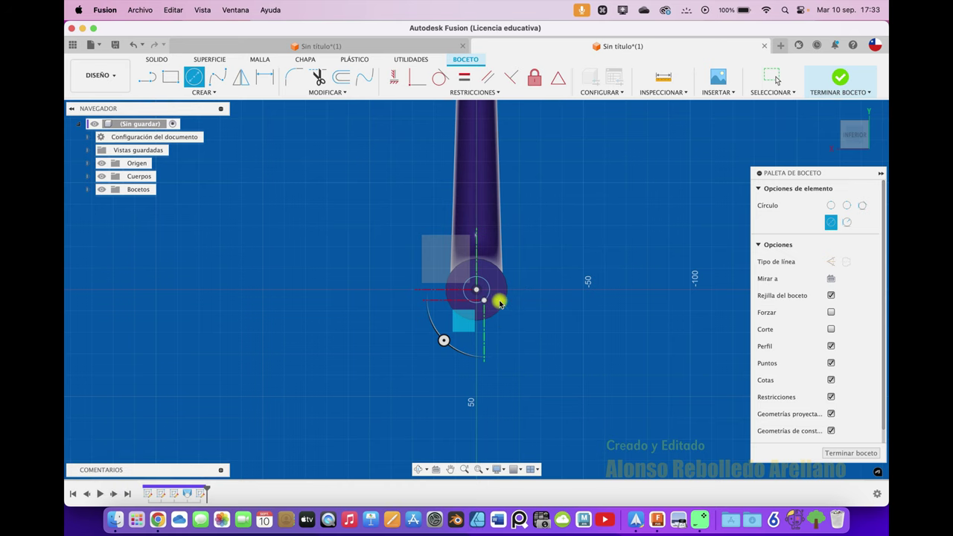
{"action": "key", "text": "Escape"}
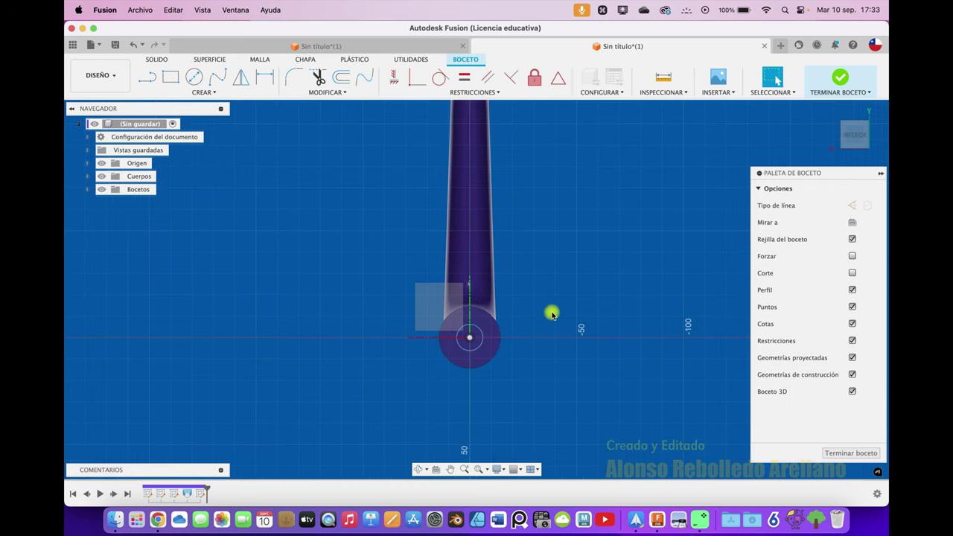
{"action": "key", "text": "c"}
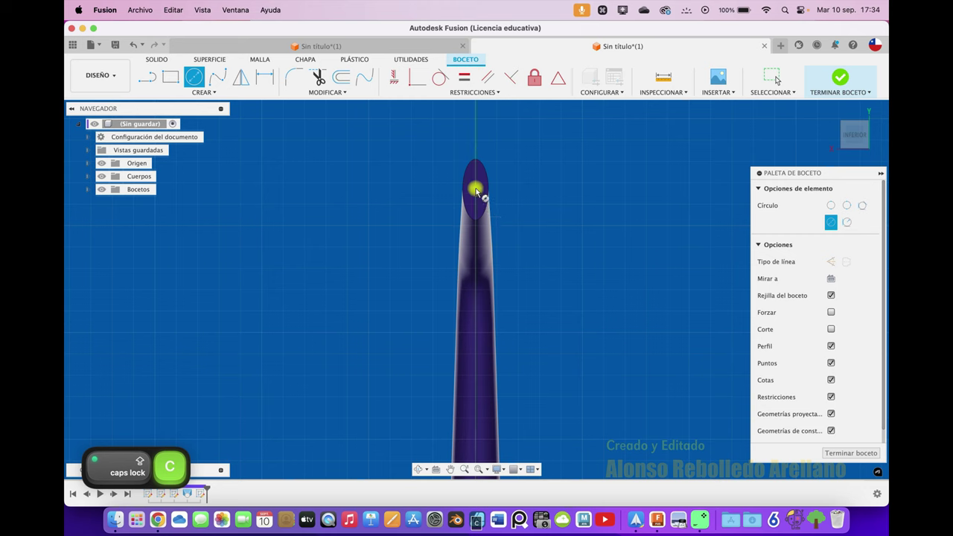
{"action": "left_click", "coordinate": [475, 191]}
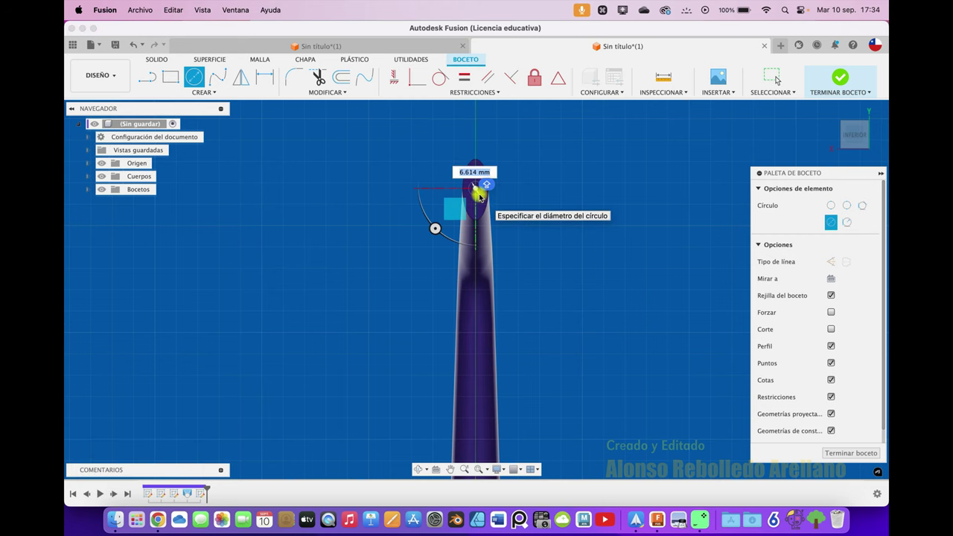
{"action": "type", "text": "1"}
{"action": "key", "text": "Return"}
- Extrude both end circles 21.896 mm, joined to the tube, as pegs
{"action": "key", "text": "e"}
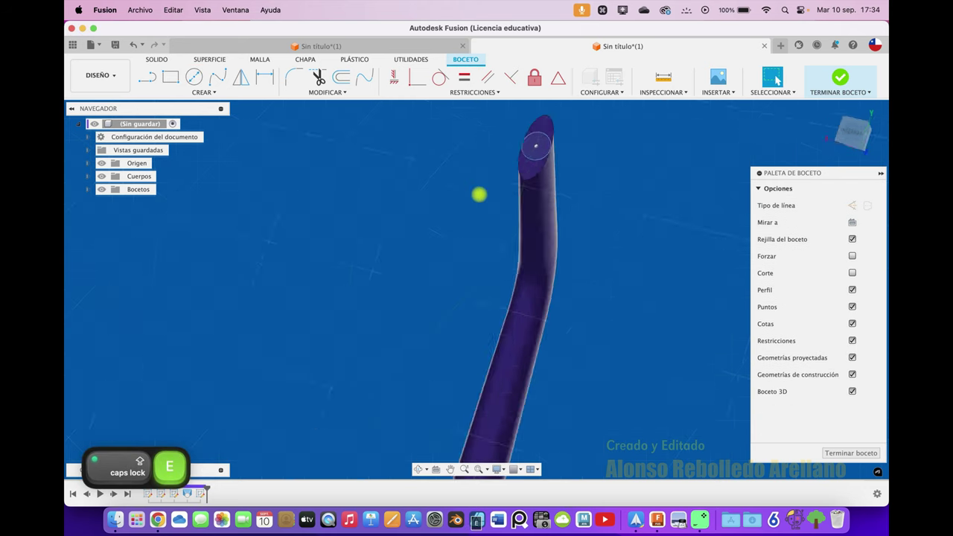
{"action": "left_click", "coordinate": [316, 286]}
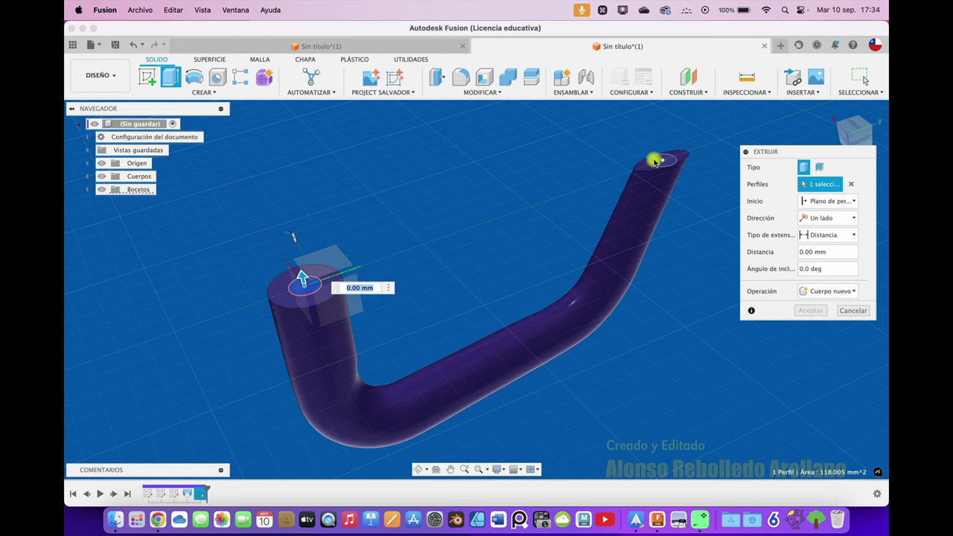
{"action": "left_click", "coordinate": [660, 162]}
{"action": "left_click_drag", "start_coordinate": [661, 153], "coordinate": [653, 106]}
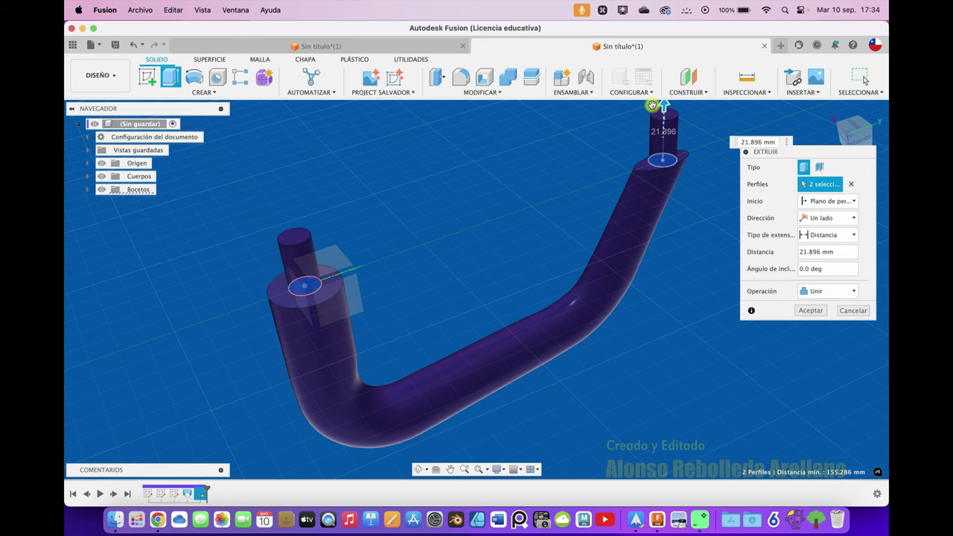
{"action": "left_click", "coordinate": [810, 311]}
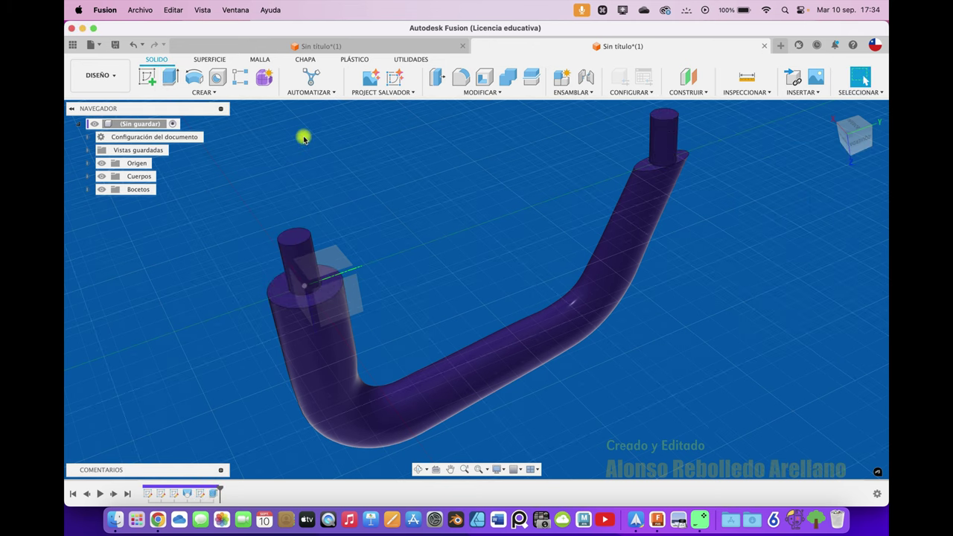
{"action": "left_click", "coordinate": [205, 92]}
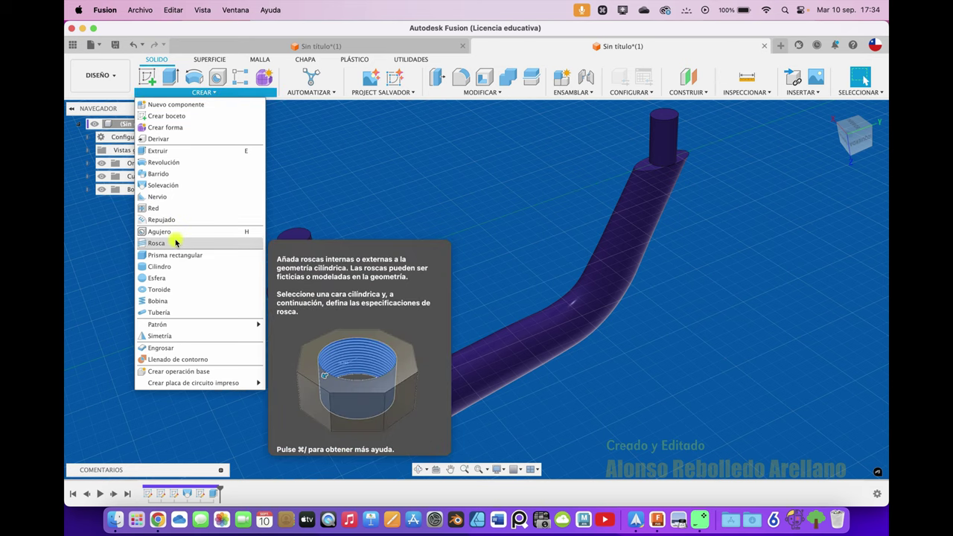
- Add modeled M12x1.75 threads to the bottom and top peg faces
{"action": "left_click", "coordinate": [182, 243]}
{"action": "left_click", "coordinate": [307, 257]}
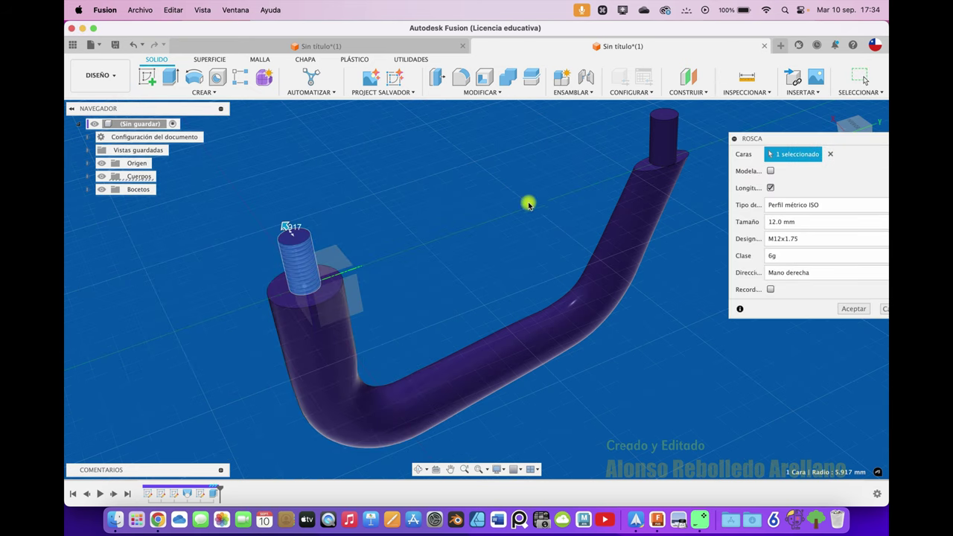
{"action": "left_click", "coordinate": [770, 171]}
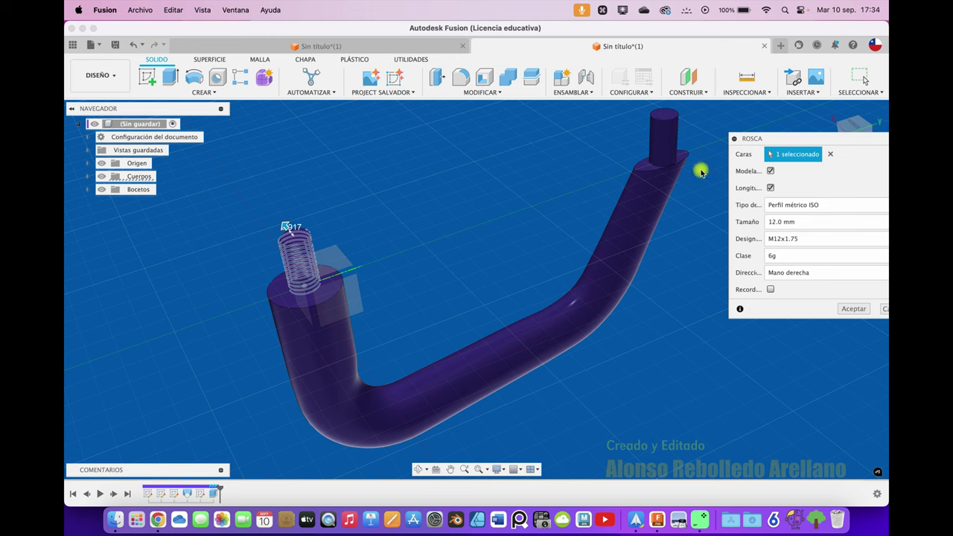
{"action": "left_click", "coordinate": [853, 308]}
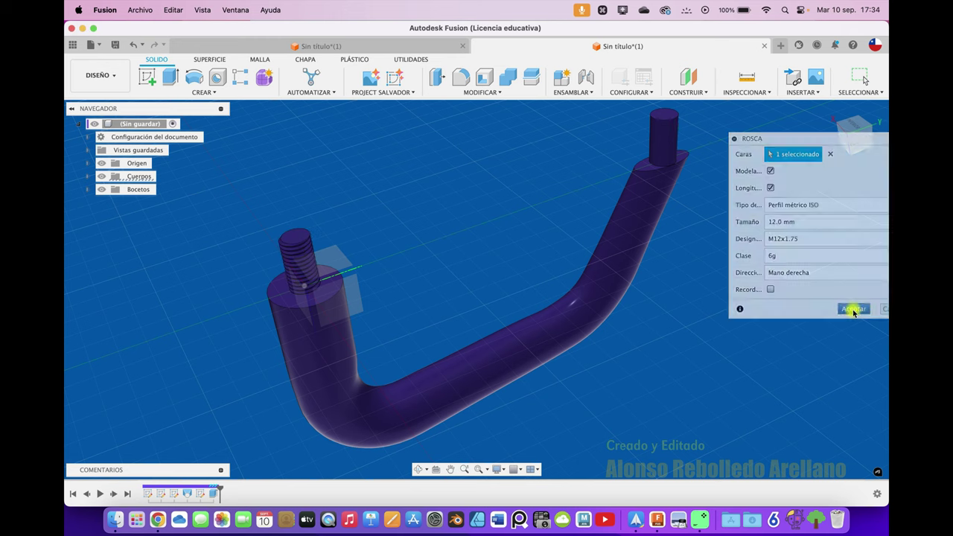
{"action": "left_click", "coordinate": [201, 92]}
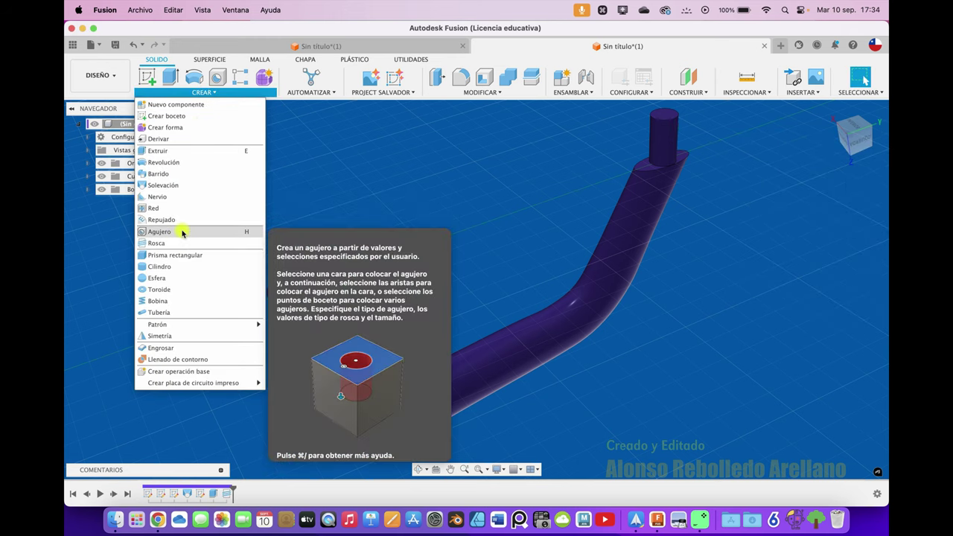
{"action": "left_click", "coordinate": [157, 243]}
{"action": "left_click", "coordinate": [664, 139]}
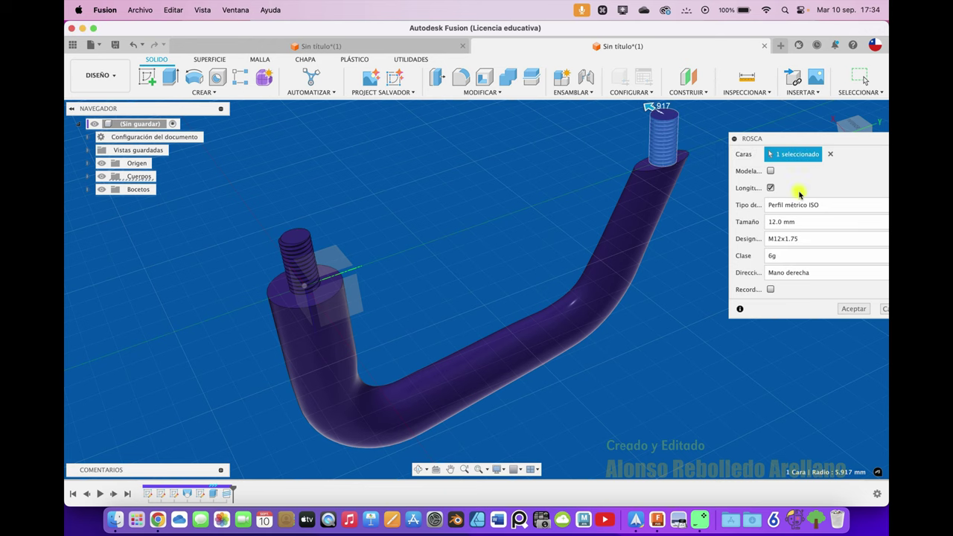
{"action": "left_click", "coordinate": [771, 171]}
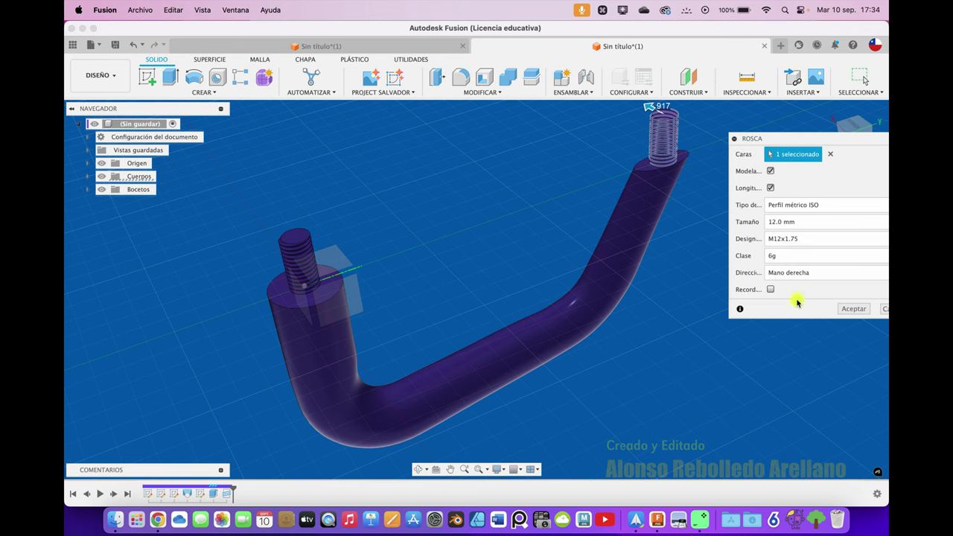
{"action": "left_click", "coordinate": [856, 308]}
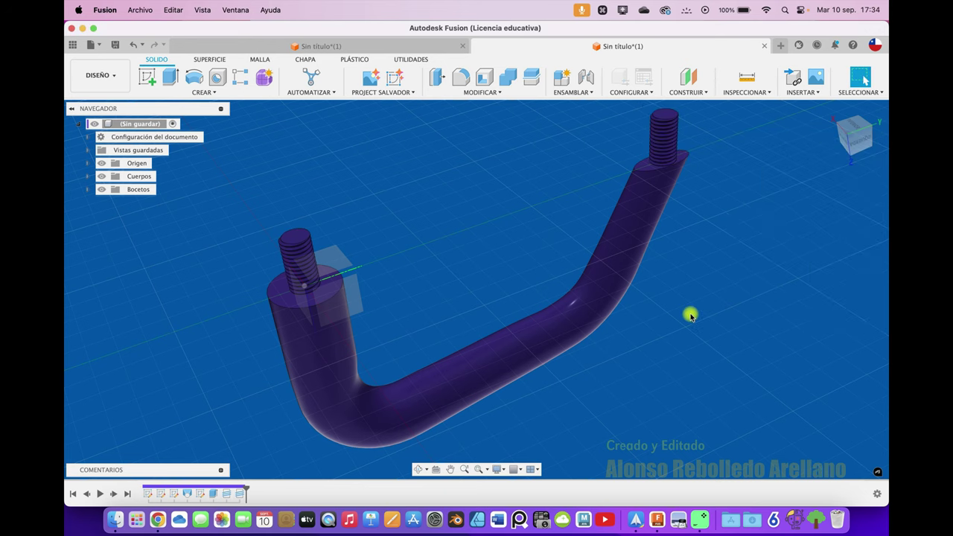
- Zoom out from the threaded handle and start a new empty design
{"action": "scroll", "coordinate": [691, 316], "scroll_direction": "left", "scroll_amount": 10, "text": "shift"}
{"action": "scroll", "coordinate": [691, 316], "scroll_direction": "up", "scroll_amount": 3, "text": "shift"}
{"action": "scroll", "coordinate": [692, 316], "scroll_direction": "up", "scroll_amount": 2, "text": "shift"}
{"action": "scroll", "coordinate": [692, 315], "scroll_direction": "up", "scroll_amount": 2, "text": "shift"}
{"action": "scroll", "coordinate": [691, 315], "scroll_direction": "up", "scroll_amount": 3, "text": "shift"}
{"action": "scroll", "coordinate": [692, 316], "scroll_direction": "up", "scroll_amount": 2, "text": "shift"}
{"action": "left_click", "coordinate": [780, 46]}
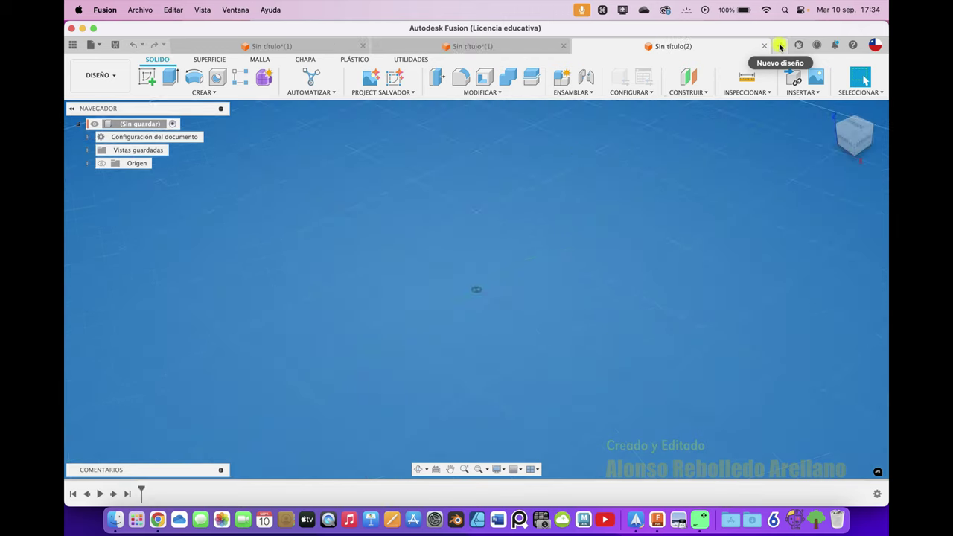
- On the right-side plane, draw a five-point S-shaped fit spline starting at the origin
{"action": "left_click", "coordinate": [152, 77]}
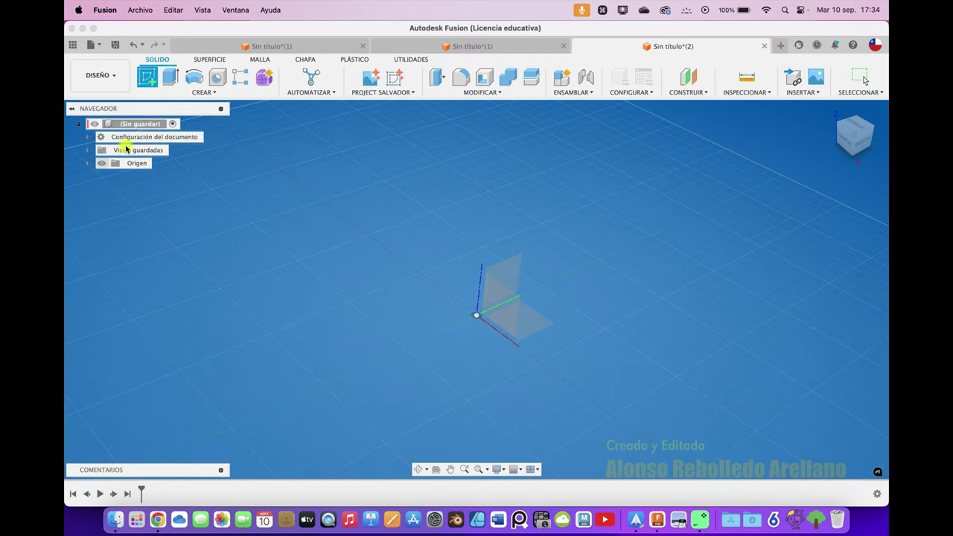
{"action": "left_click", "coordinate": [514, 277]}
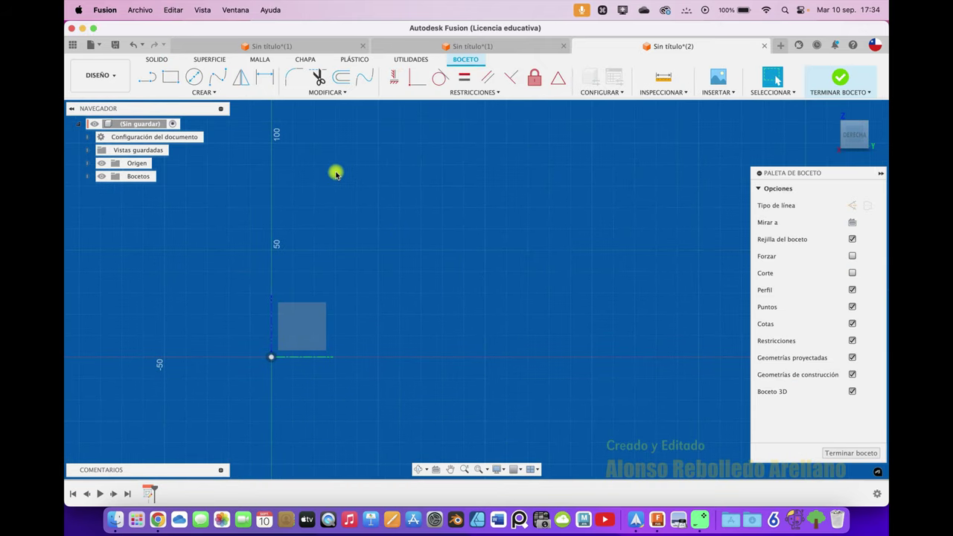
{"action": "left_click", "coordinate": [213, 82]}
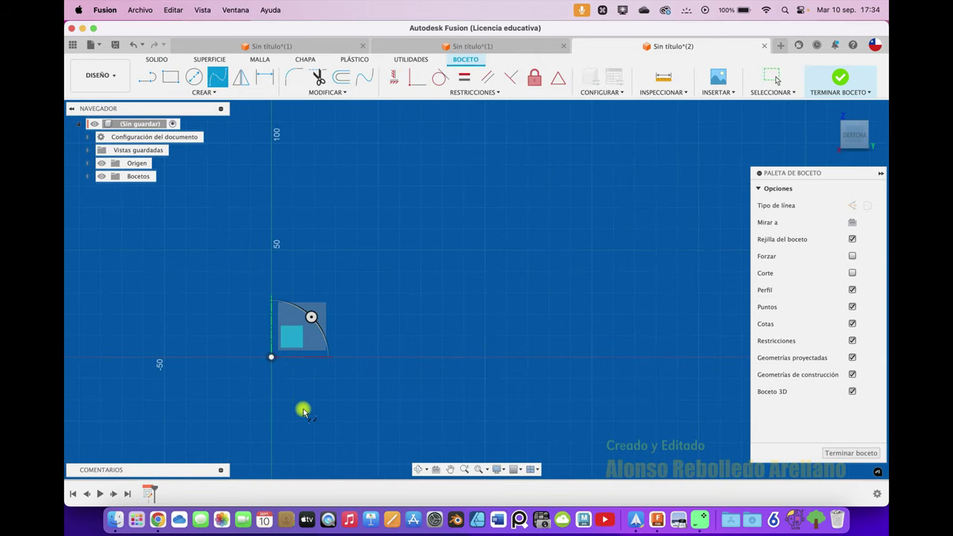
{"action": "left_click", "coordinate": [272, 357]}
{"action": "left_click", "coordinate": [308, 248]}
{"action": "left_click", "coordinate": [366, 209]}
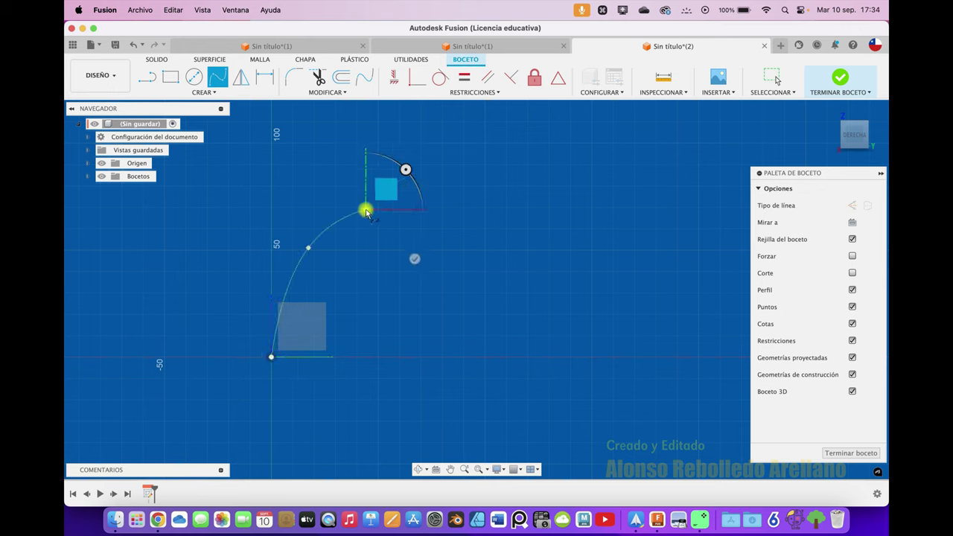
{"action": "left_click", "coordinate": [462, 250]}
{"action": "left_click", "coordinate": [614, 216]}
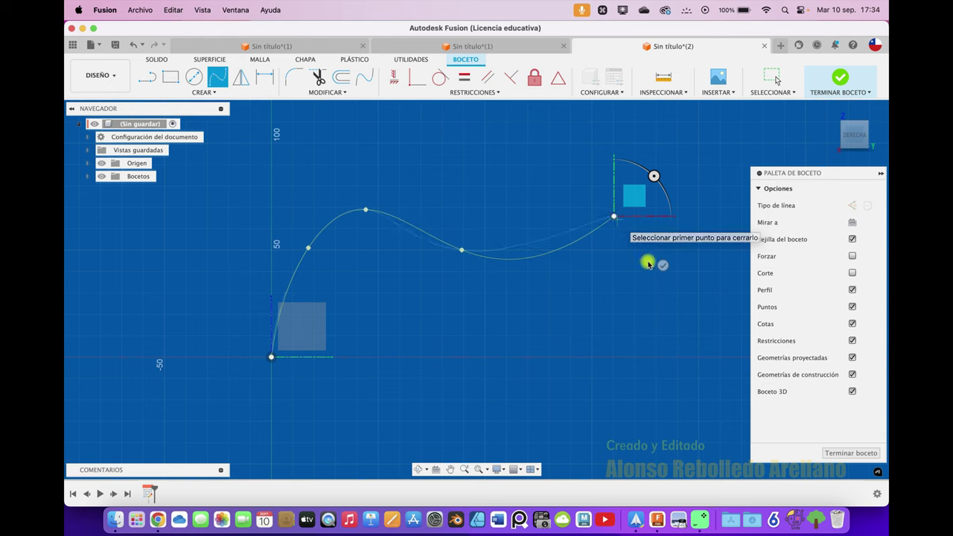
{"action": "key", "text": "Return"}
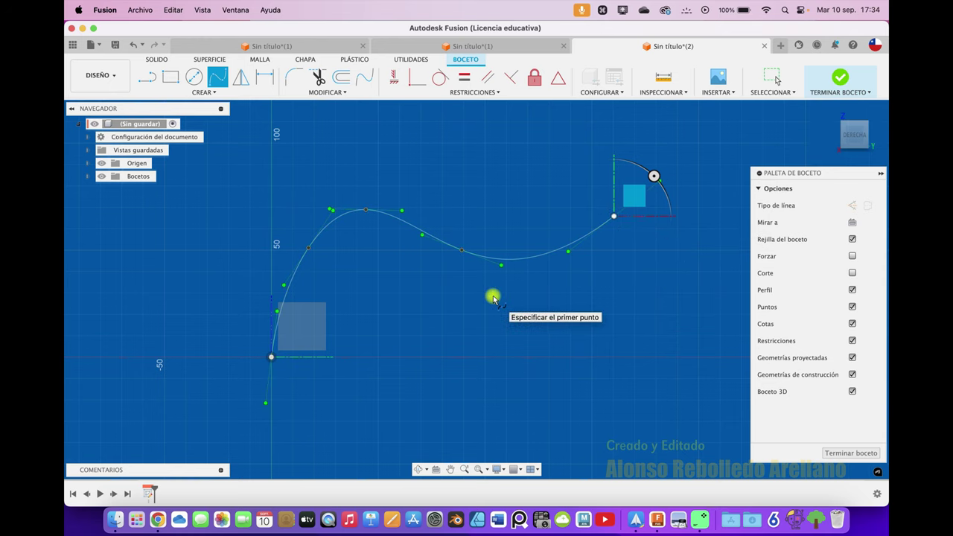
{"action": "key", "text": "Escape"}
{"action": "left_click", "coordinate": [463, 250]}
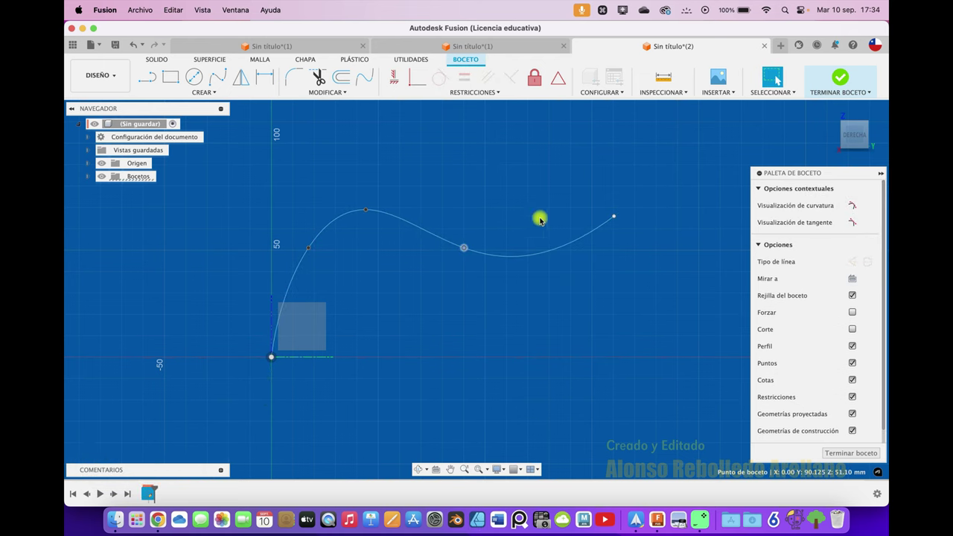
{"action": "left_click", "coordinate": [840, 79]}
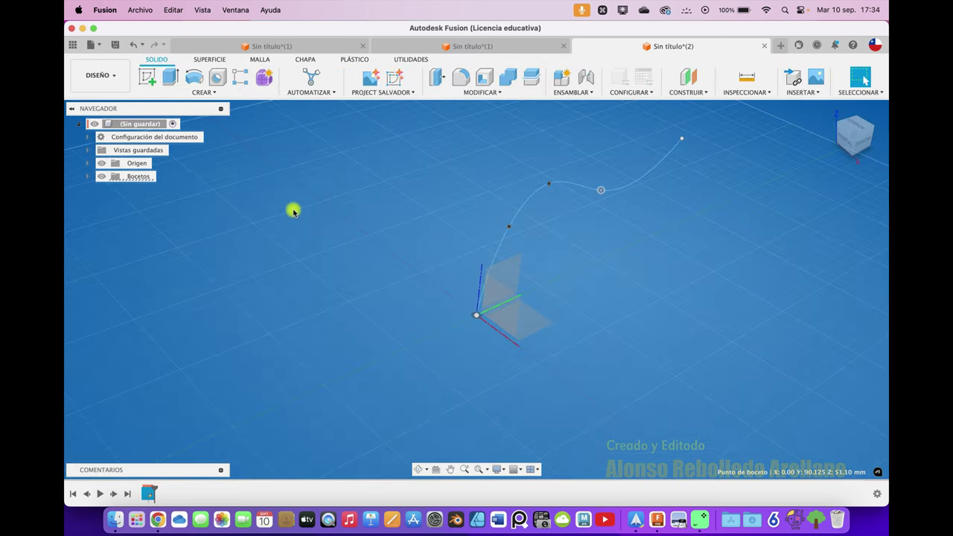
- Draw a center-diameter circle at the origin on the top ground plane
{"action": "left_click", "coordinate": [148, 78]}
{"action": "left_click", "coordinate": [466, 354]}
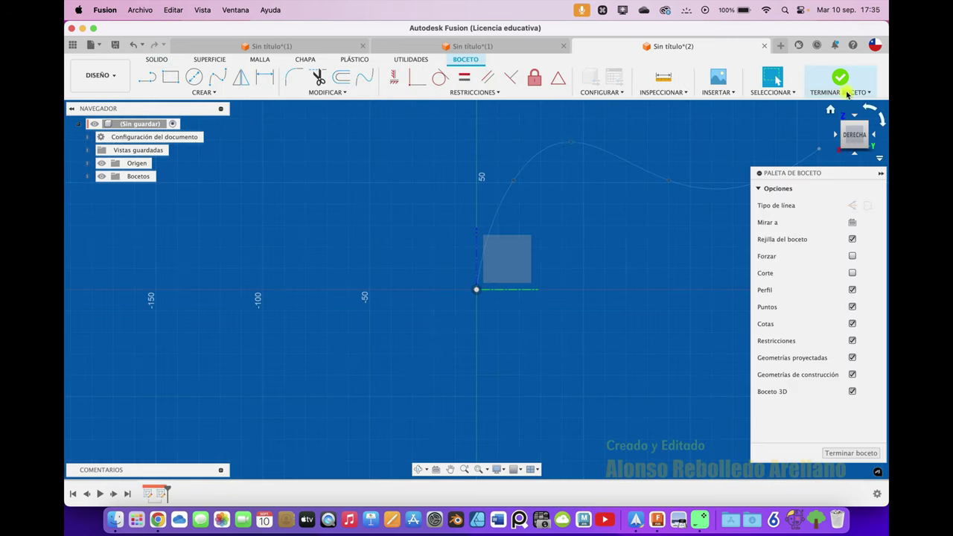
{"action": "left_click", "coordinate": [842, 77]}
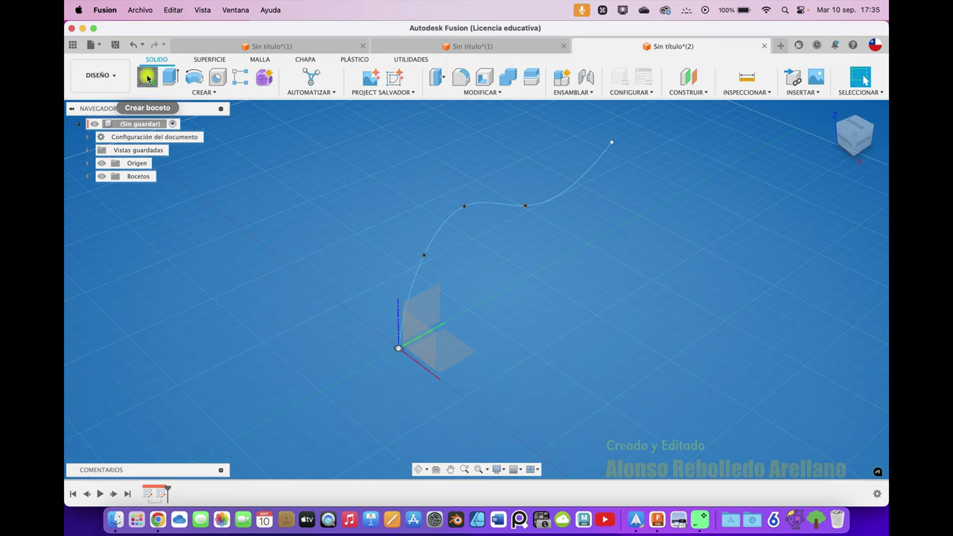
{"action": "left_click", "coordinate": [148, 77]}
{"action": "left_click", "coordinate": [460, 356]}
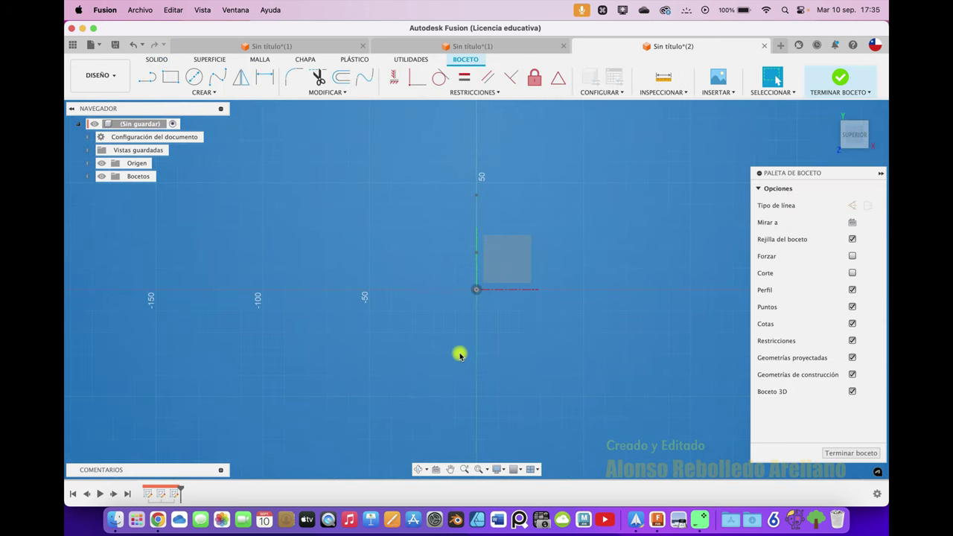
{"action": "key", "text": "c"}
{"action": "left_click", "coordinate": [478, 289]}
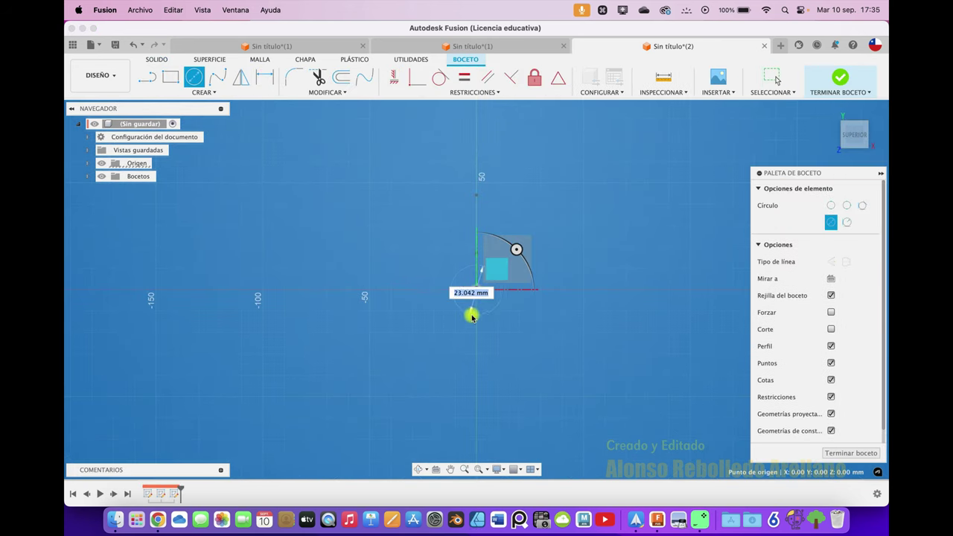
{"action": "left_click", "coordinate": [830, 84]}
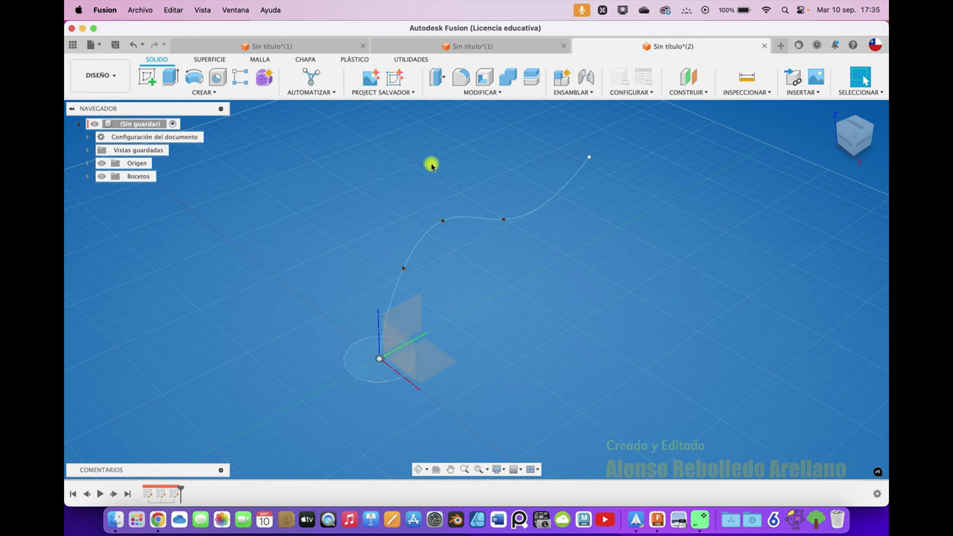
{"action": "left_click", "coordinate": [214, 92]}
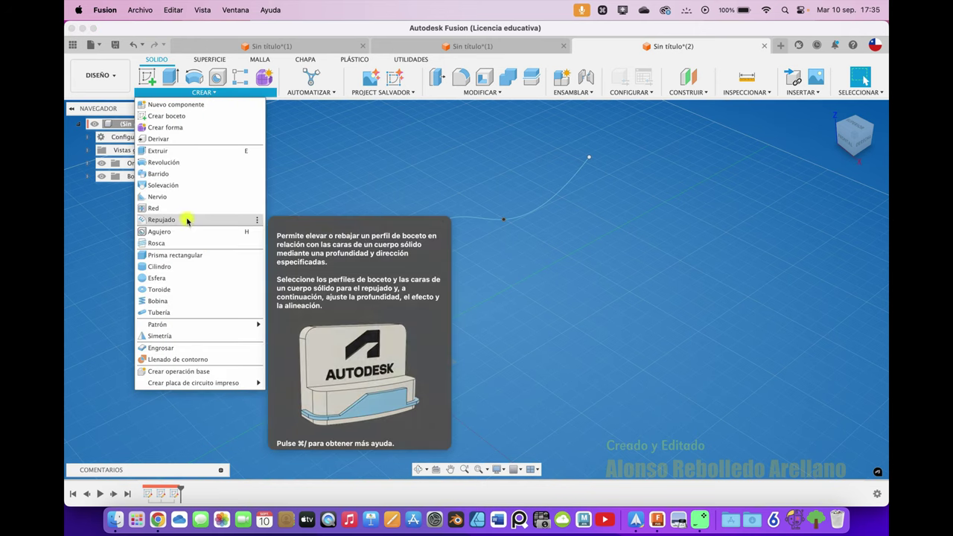
- Loft from the circle to the spline's end point, guided by the spline as centerline
{"action": "left_click", "coordinate": [188, 192]}
{"action": "left_click", "coordinate": [365, 365]}
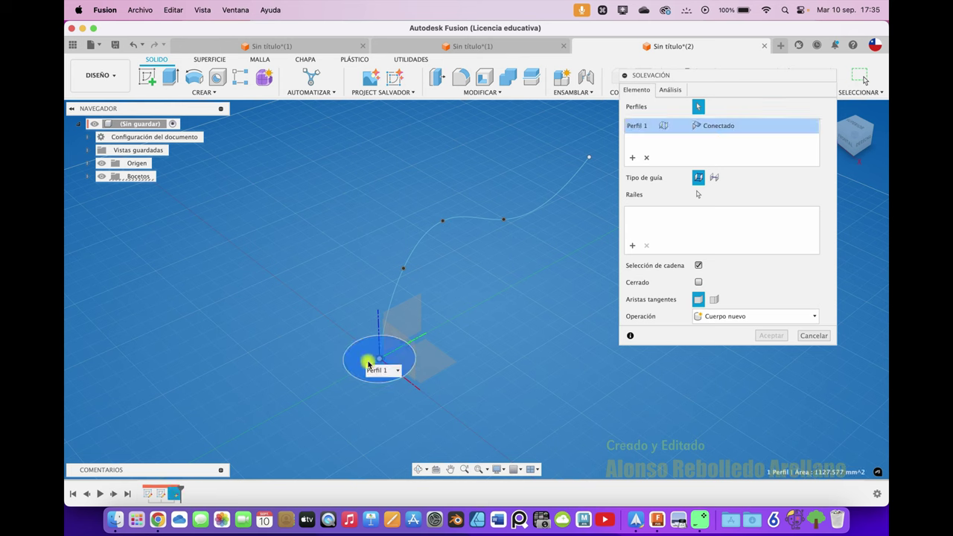
{"action": "left_click", "coordinate": [572, 165]}
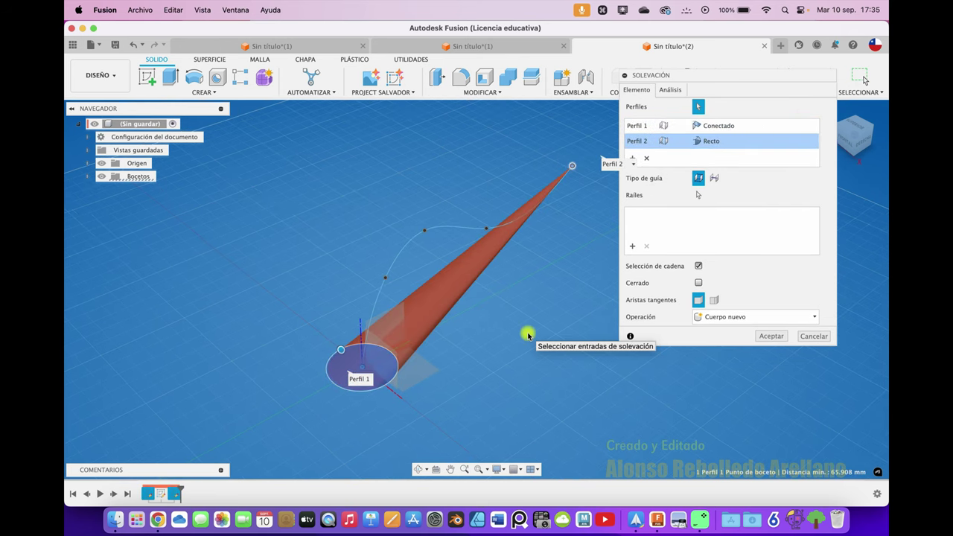
{"action": "scroll", "coordinate": [527, 335], "scroll_direction": "up", "scroll_amount": 5, "text": "shift"}
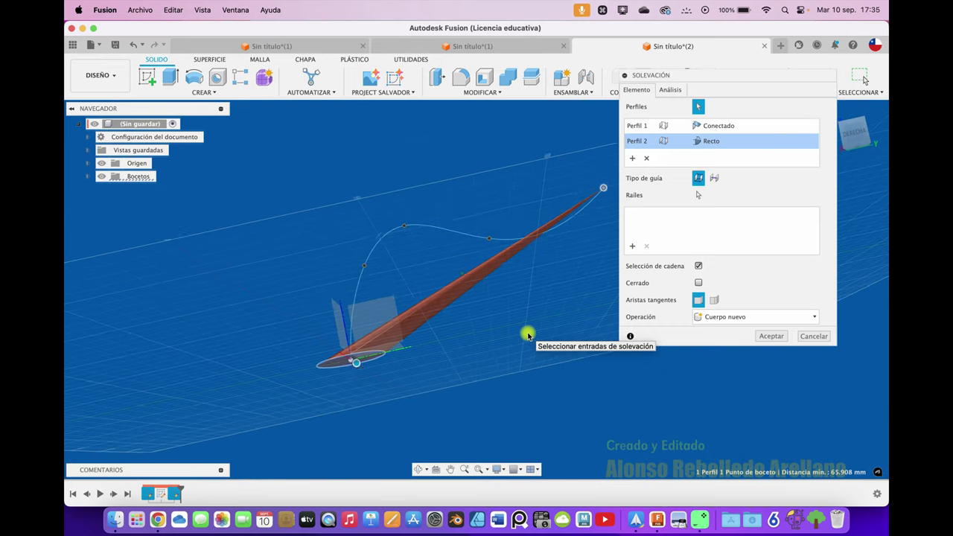
{"action": "scroll", "coordinate": [527, 335], "scroll_direction": "down", "scroll_amount": 5, "text": "shift"}
{"action": "scroll", "coordinate": [527, 335], "scroll_direction": "down", "scroll_amount": 2, "text": "shift"}
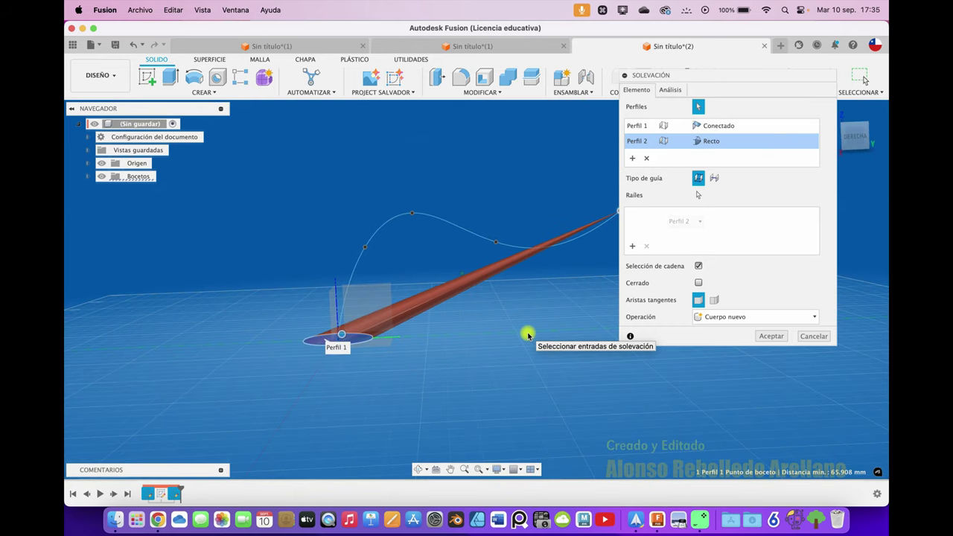
{"action": "scroll", "coordinate": [528, 335], "scroll_direction": "down", "scroll_amount": 2, "text": "shift"}
{"action": "scroll", "coordinate": [527, 335], "scroll_direction": "down", "scroll_amount": 2, "text": "shift"}
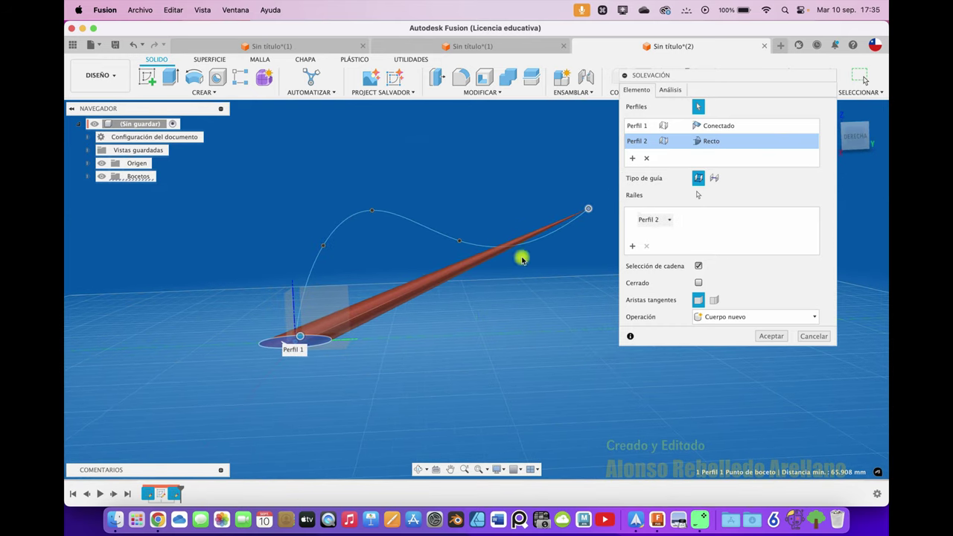
{"action": "left_click", "coordinate": [855, 137]}
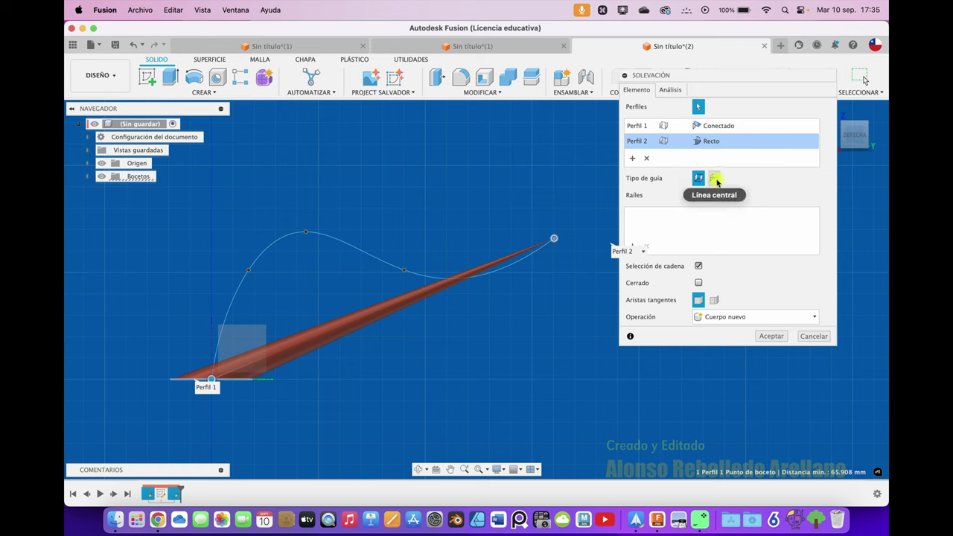
{"action": "left_click", "coordinate": [716, 179]}
{"action": "left_click", "coordinate": [417, 279]}
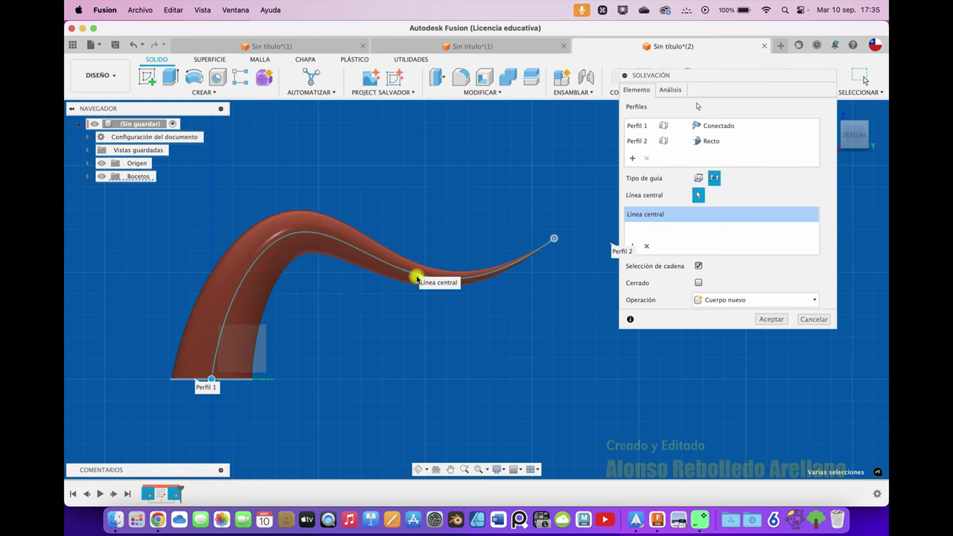
{"action": "left_click", "coordinate": [770, 319]}
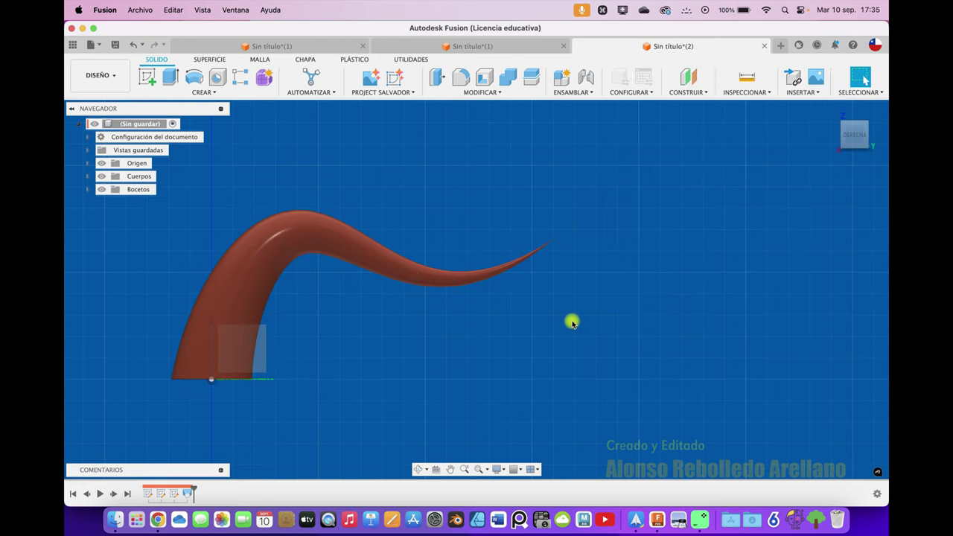
- Zoom out to view the horn body, then start a new empty design
{"action": "scroll", "coordinate": [572, 322], "scroll_direction": "down", "scroll_amount": 3, "text": "shift"}
{"action": "scroll", "coordinate": [572, 322], "scroll_direction": "down", "scroll_amount": 3, "text": "shift"}
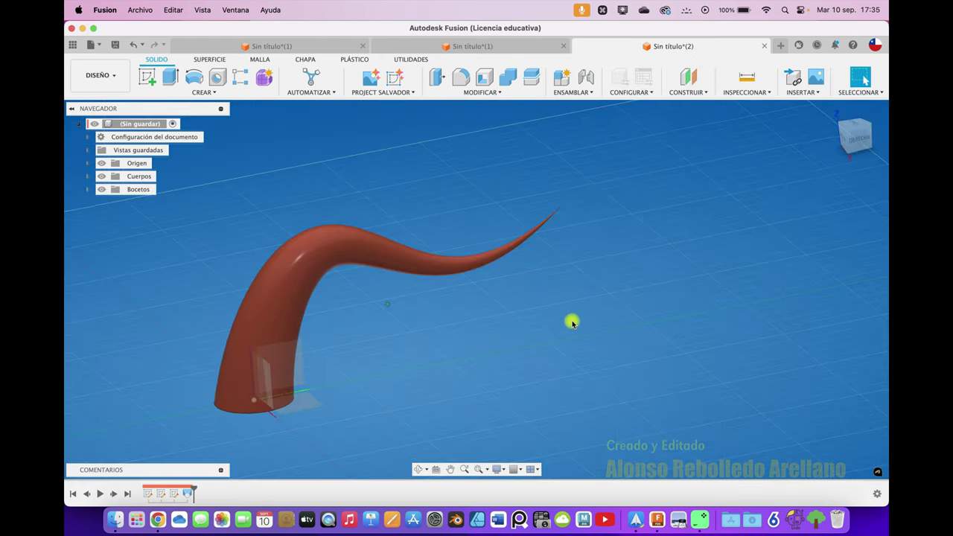
{"action": "scroll", "coordinate": [572, 321], "scroll_direction": "down", "scroll_amount": 3, "text": "shift"}
{"action": "scroll", "coordinate": [572, 321], "scroll_direction": "down", "scroll_amount": 3, "text": "shift"}
{"action": "scroll", "coordinate": [572, 322], "scroll_direction": "down", "scroll_amount": 3, "text": "shift"}
{"action": "scroll", "coordinate": [572, 322], "scroll_direction": "down", "scroll_amount": 3, "text": "shift"}
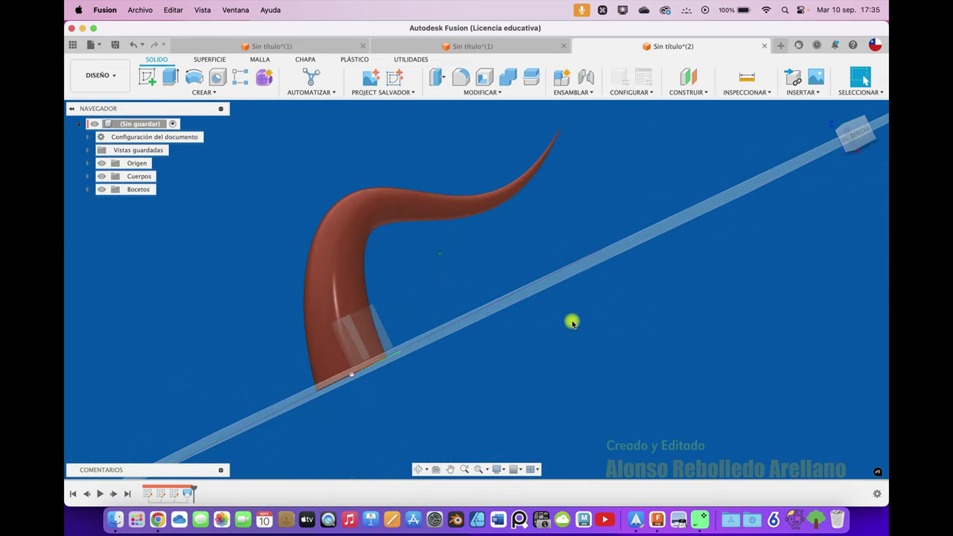
{"action": "scroll", "coordinate": [572, 322], "scroll_direction": "down", "scroll_amount": 3, "text": "shift"}
{"action": "scroll", "coordinate": [596, 293], "scroll_direction": "down", "scroll_amount": 3, "text": "shift"}
{"action": "scroll", "coordinate": [609, 275], "scroll_direction": "down", "scroll_amount": 3, "text": "shift"}
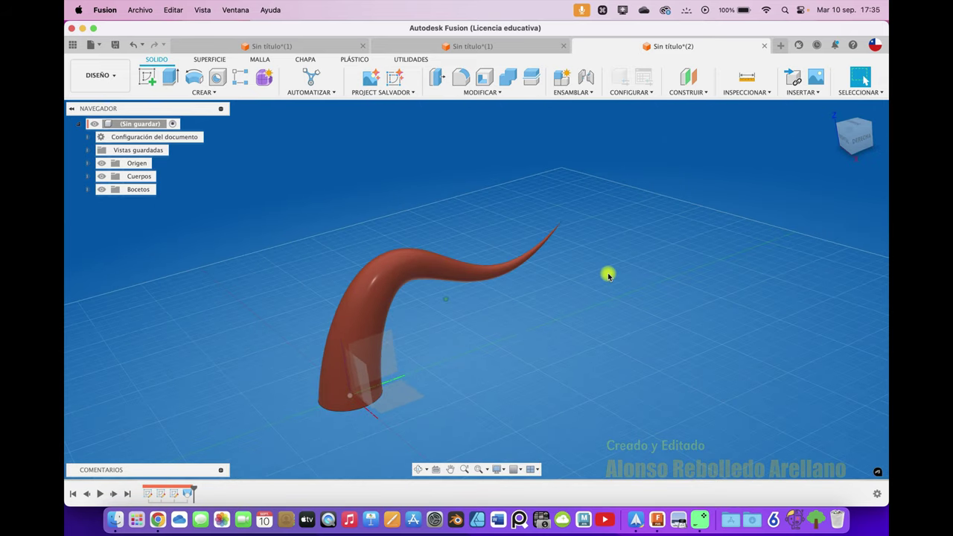
{"action": "scroll", "coordinate": [609, 276], "scroll_direction": "down", "scroll_amount": 3, "text": "shift"}
{"action": "scroll", "coordinate": [609, 276], "scroll_direction": "down", "scroll_amount": 3, "text": "shift"}
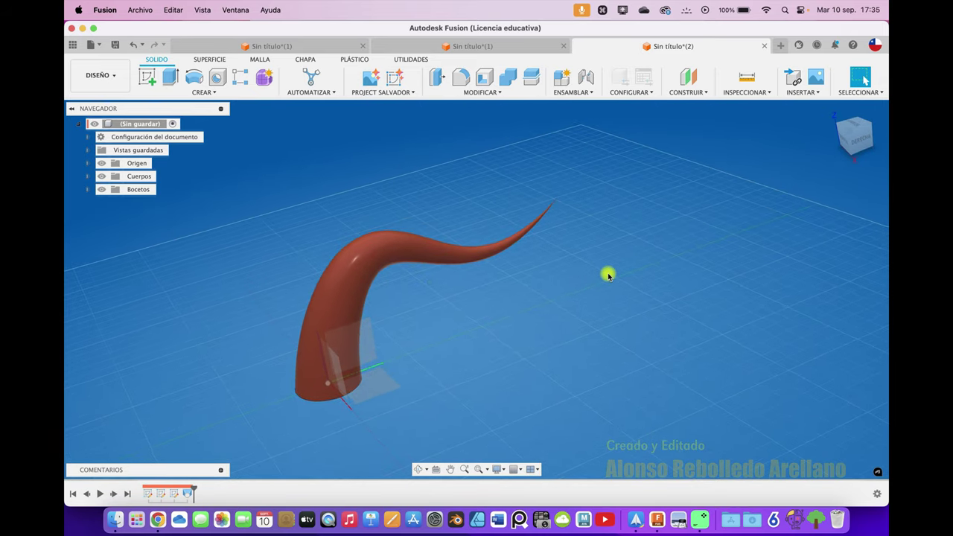
{"action": "left_click", "coordinate": [781, 46]}
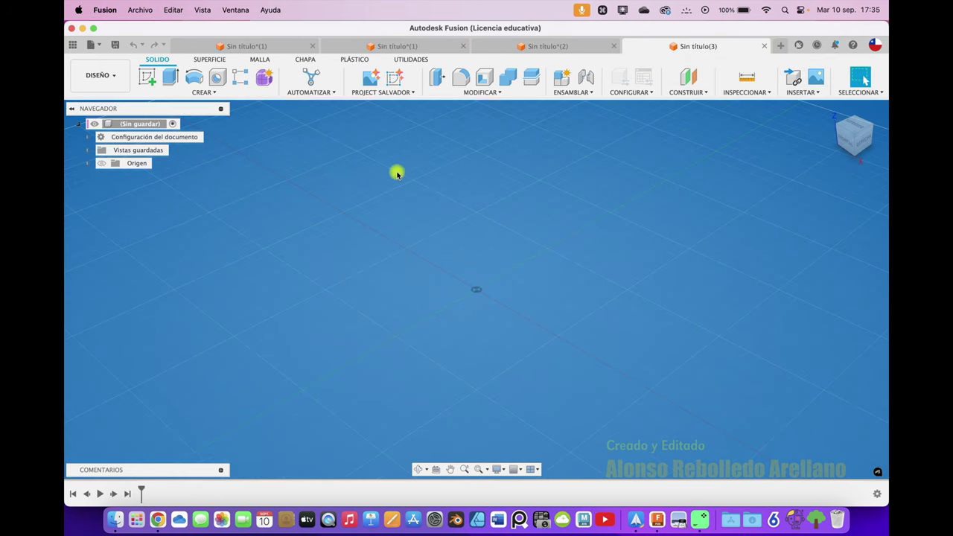
- Start a sketch on the front plane and draw a centre rectangle at the origin
{"action": "left_click", "coordinate": [101, 163]}
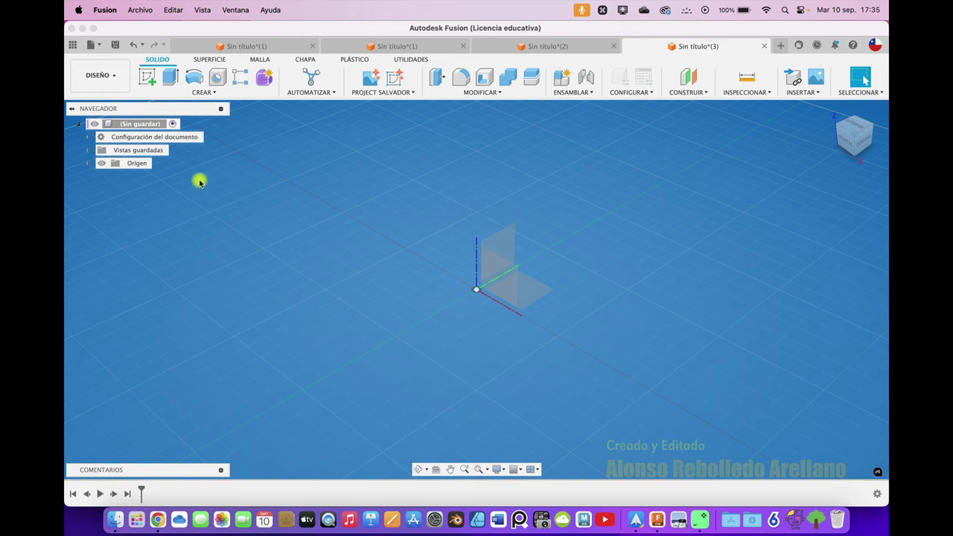
{"action": "left_click", "coordinate": [147, 76]}
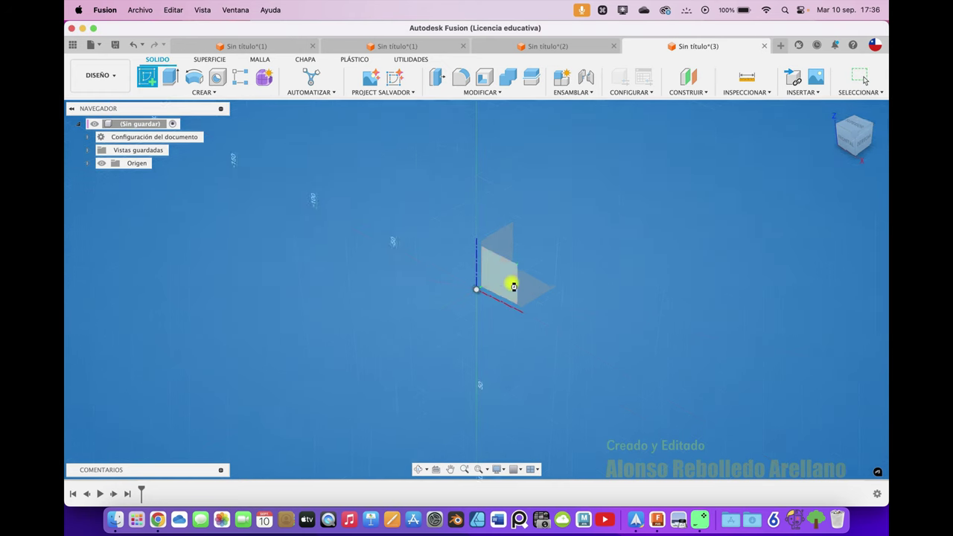
{"action": "left_click", "coordinate": [514, 286]}
{"action": "left_click", "coordinate": [215, 92]}
{"action": "mouse_move", "coordinate": [164, 117]}
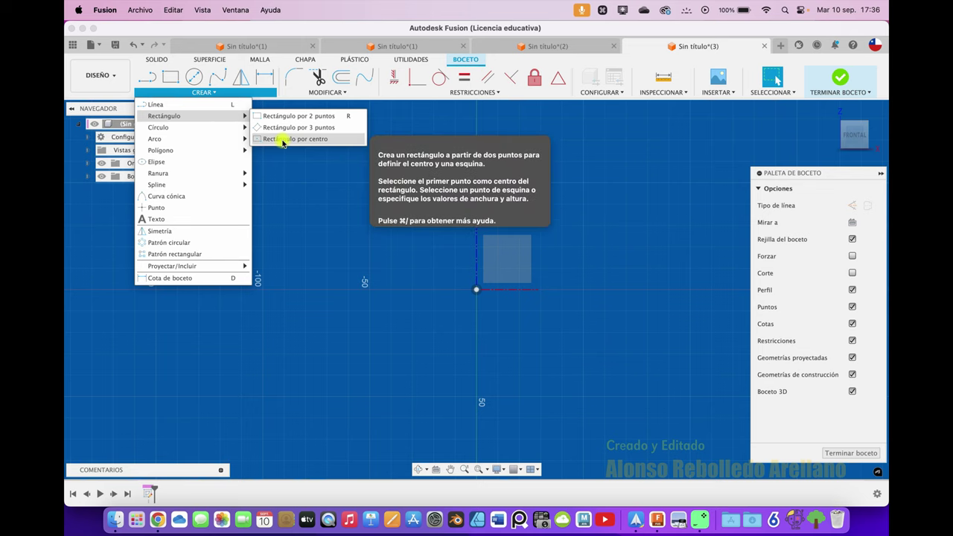
{"action": "left_click", "coordinate": [287, 138]}
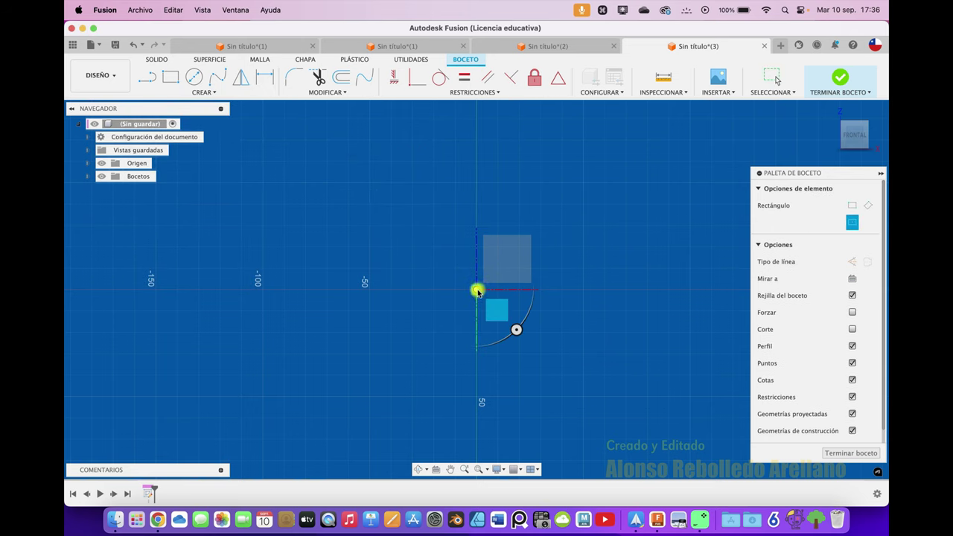
{"action": "left_click", "coordinate": [477, 290]}
{"action": "left_click", "coordinate": [393, 353]}
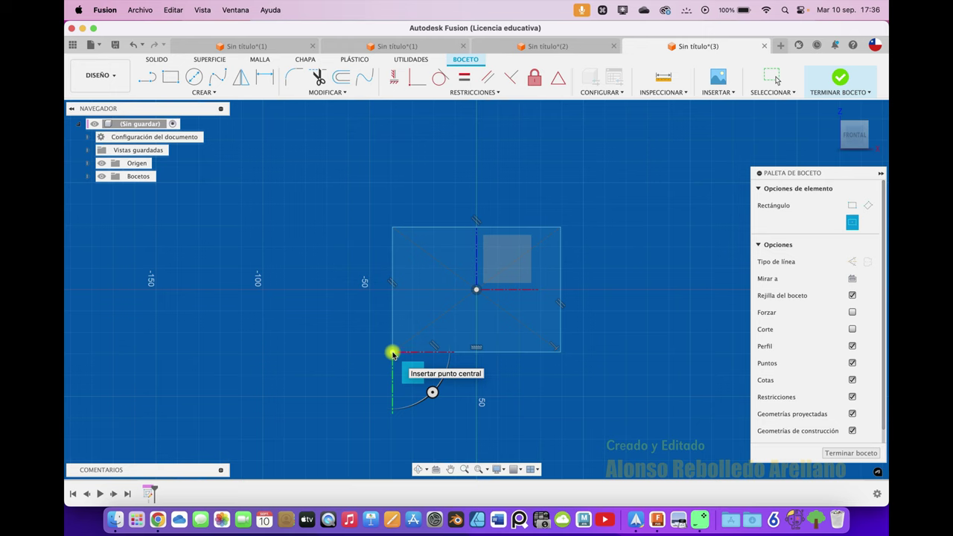
- Dimension the rectangle as a 60 × 60 mm square and finish the sketch
{"action": "key", "text": "d"}
{"action": "left_click", "coordinate": [457, 227]}
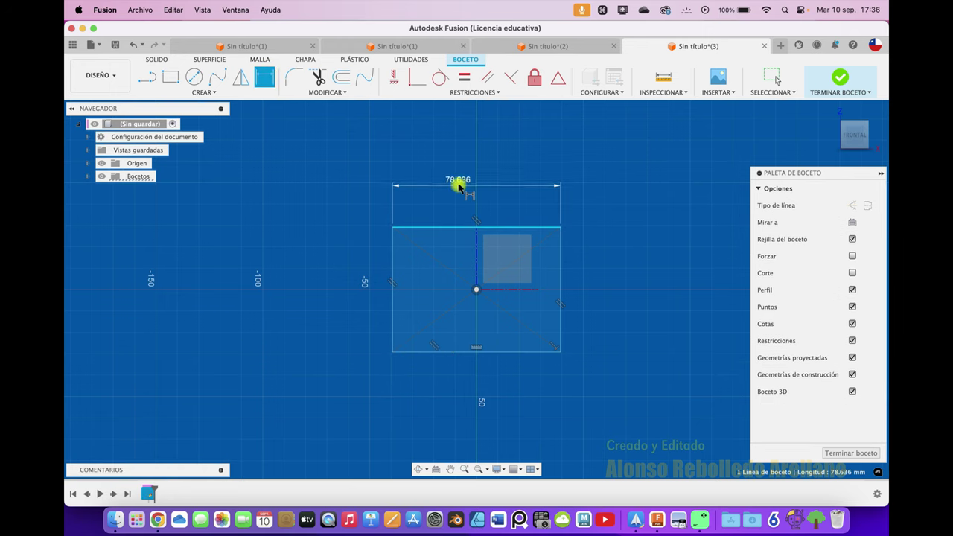
{"action": "left_click", "coordinate": [459, 186]}
{"action": "type", "text": "50"}
{"action": "key", "text": "Return"}
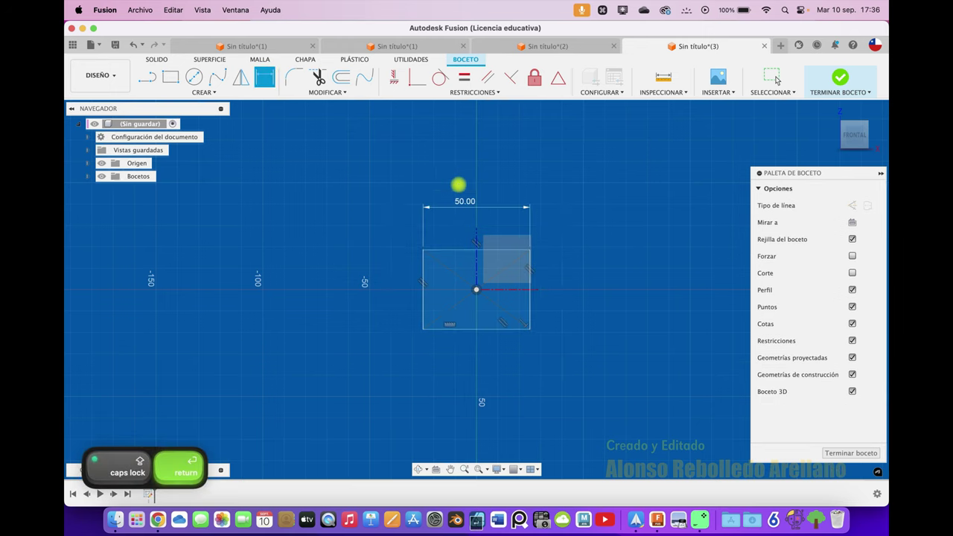
{"action": "left_click", "coordinate": [382, 329]}
{"action": "key", "text": "Return"}
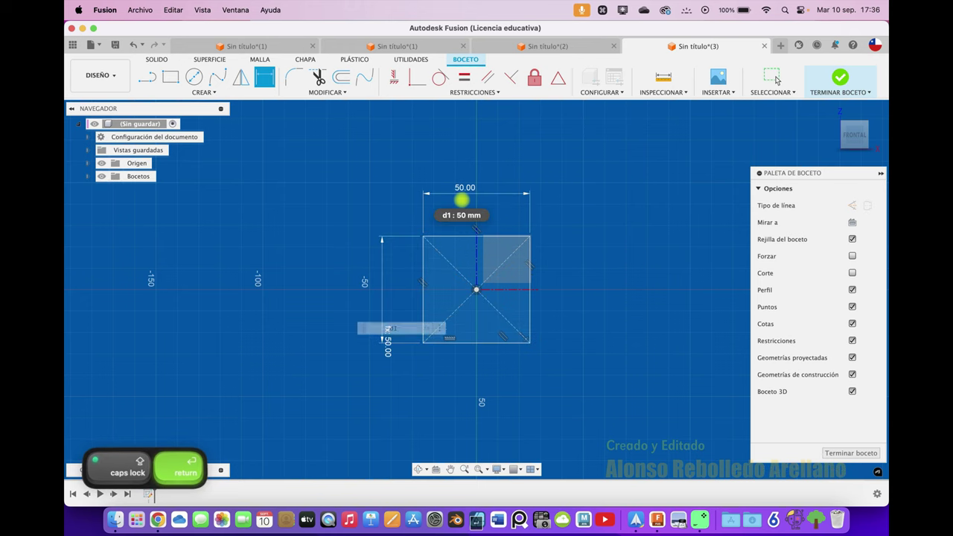
{"action": "key", "text": "Escape"}
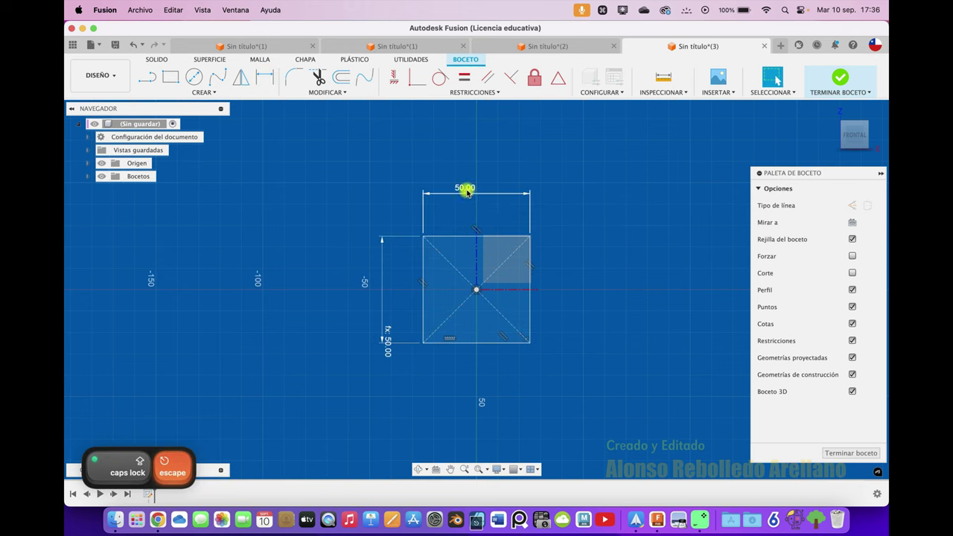
{"action": "double_click", "coordinate": [466, 192]}
{"action": "type", "text": "60"}
{"action": "key", "text": "Return"}
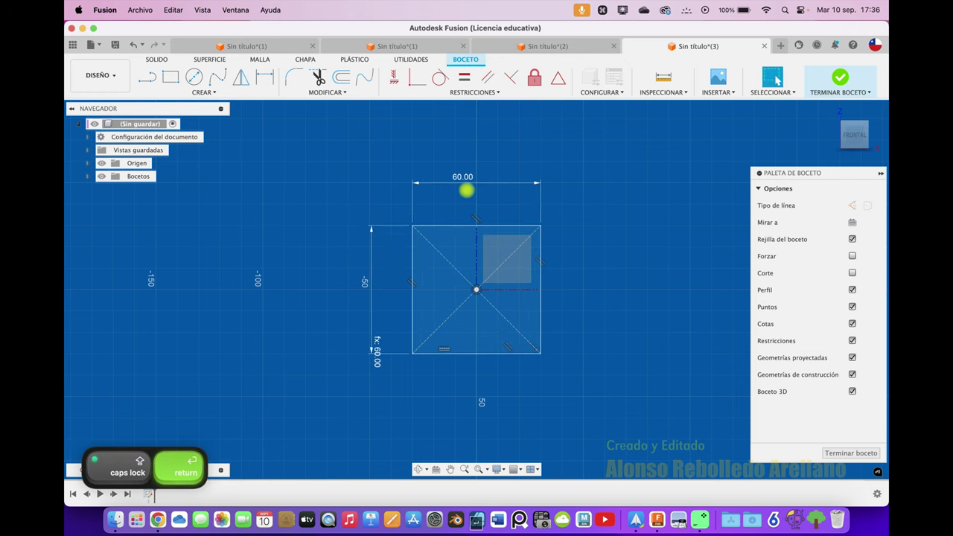
{"action": "left_click", "coordinate": [852, 75]}
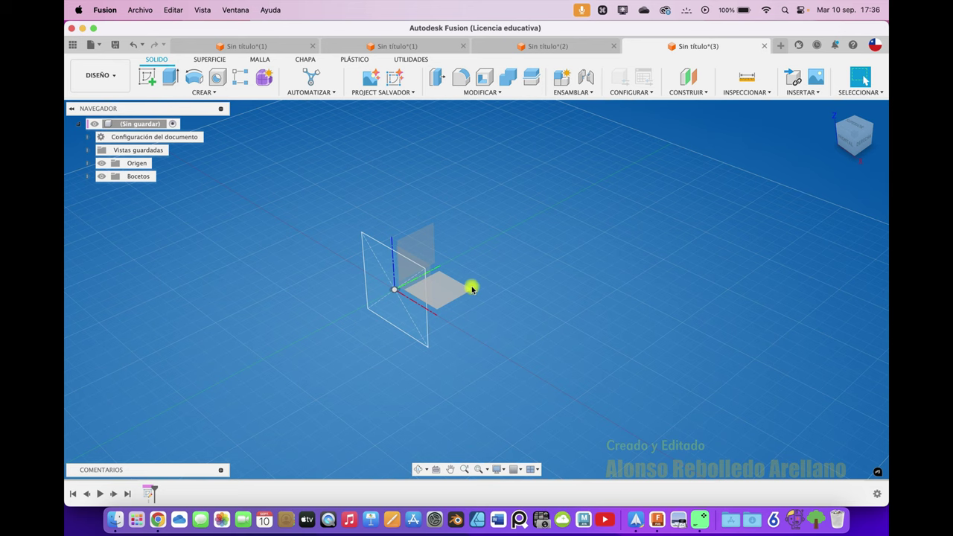
{"action": "scroll", "coordinate": [485, 303], "scroll_direction": "up", "scroll_amount": 3}
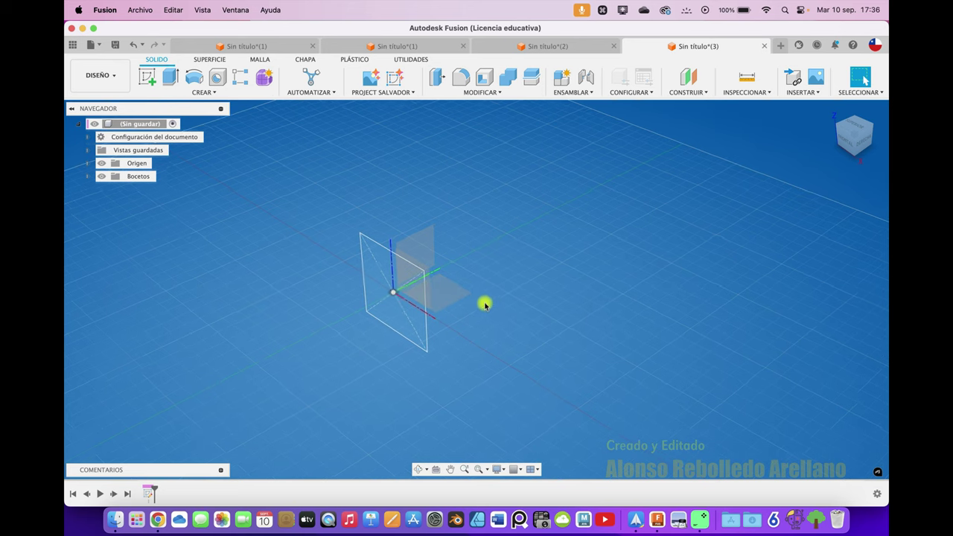
- Reopen the square sketch, fillet its corners at 10 mm radius, and finish it
{"action": "right_click", "coordinate": [149, 495]}
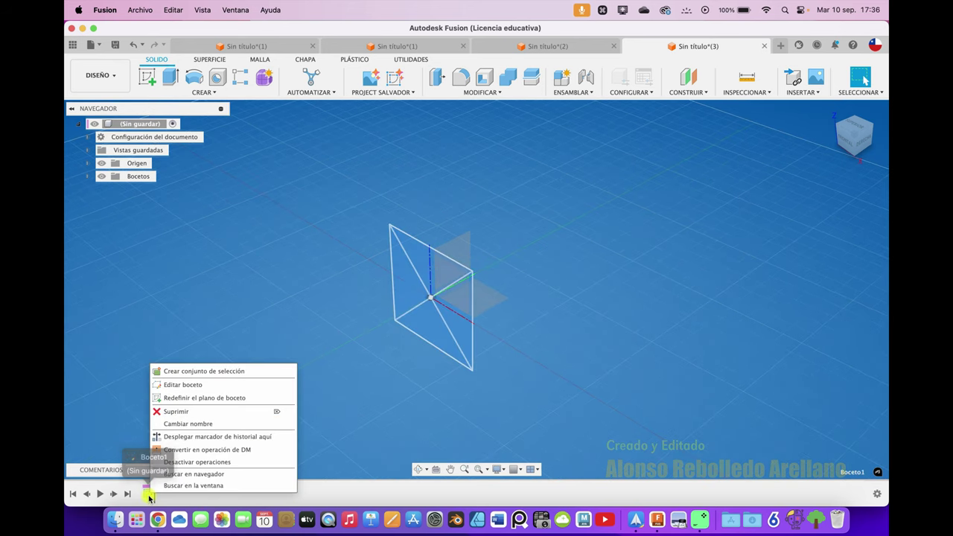
{"action": "left_click", "coordinate": [183, 385]}
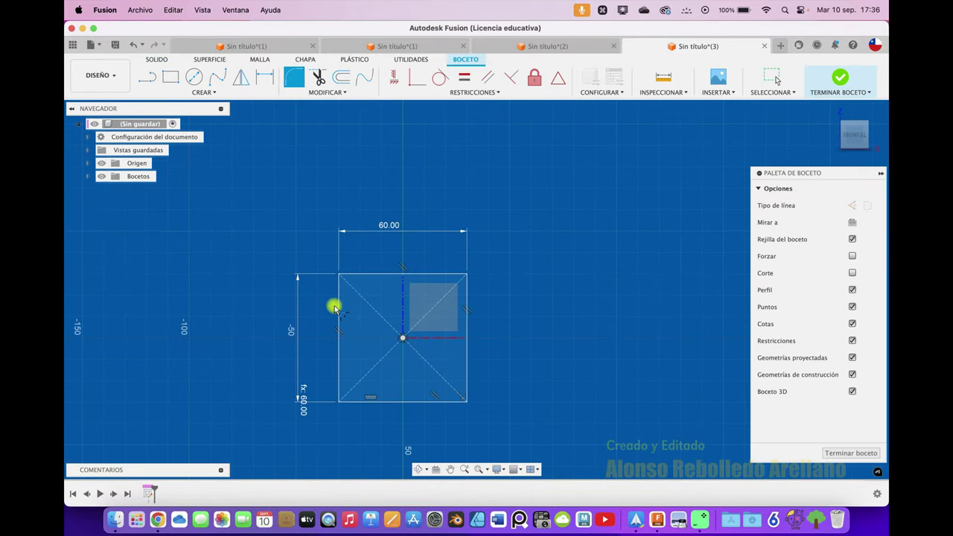
{"action": "left_click", "coordinate": [359, 277]}
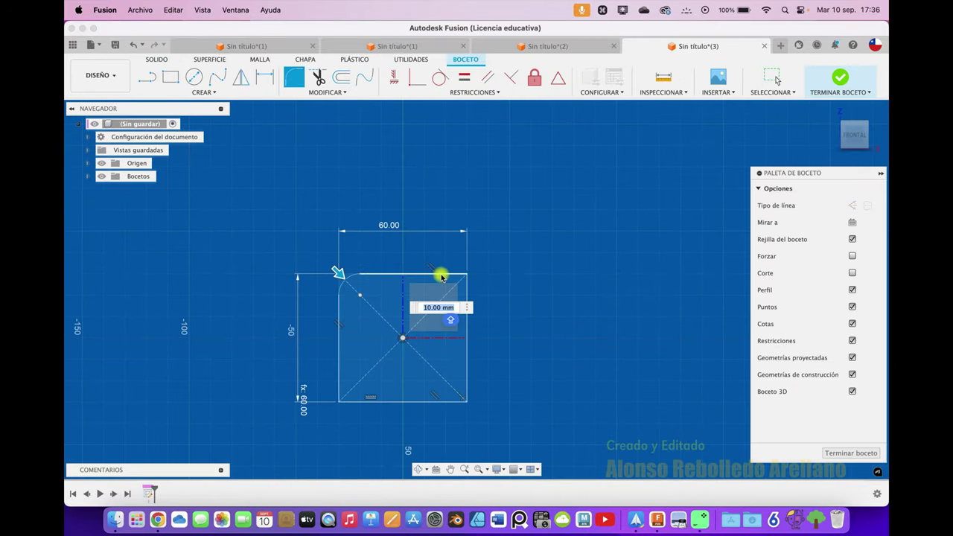
{"action": "key", "text": "Return"}
{"action": "left_click", "coordinate": [467, 298]}
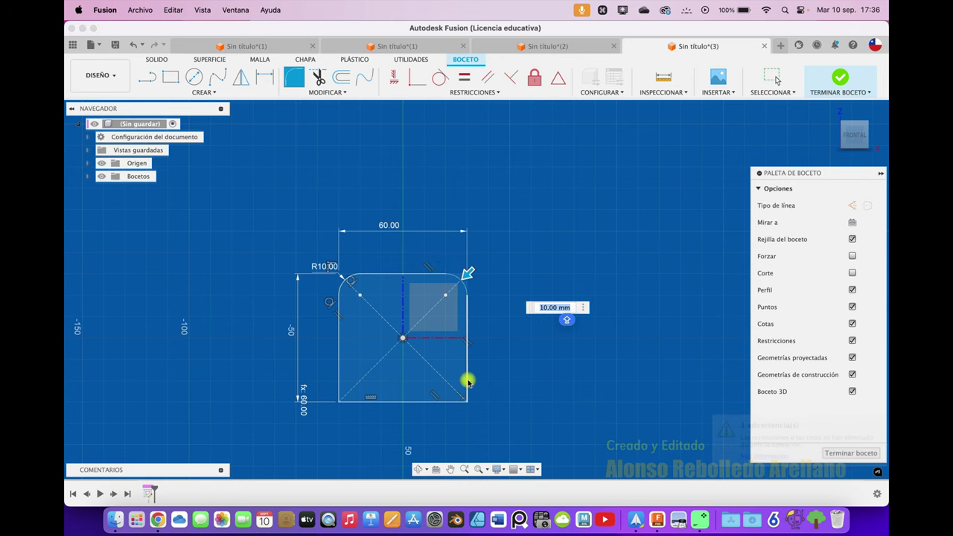
{"action": "key", "text": "Return"}
{"action": "left_click", "coordinate": [447, 404]}
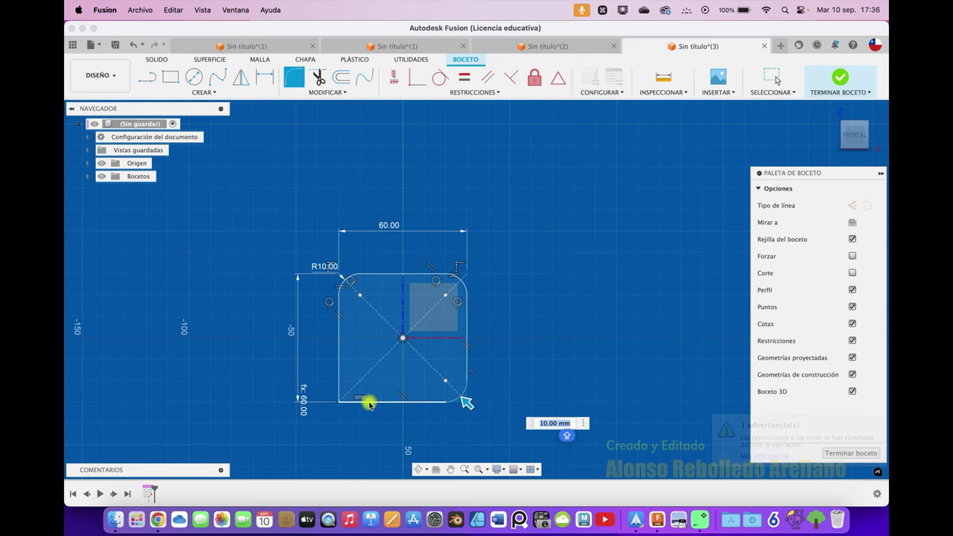
{"action": "key", "text": "Return"}
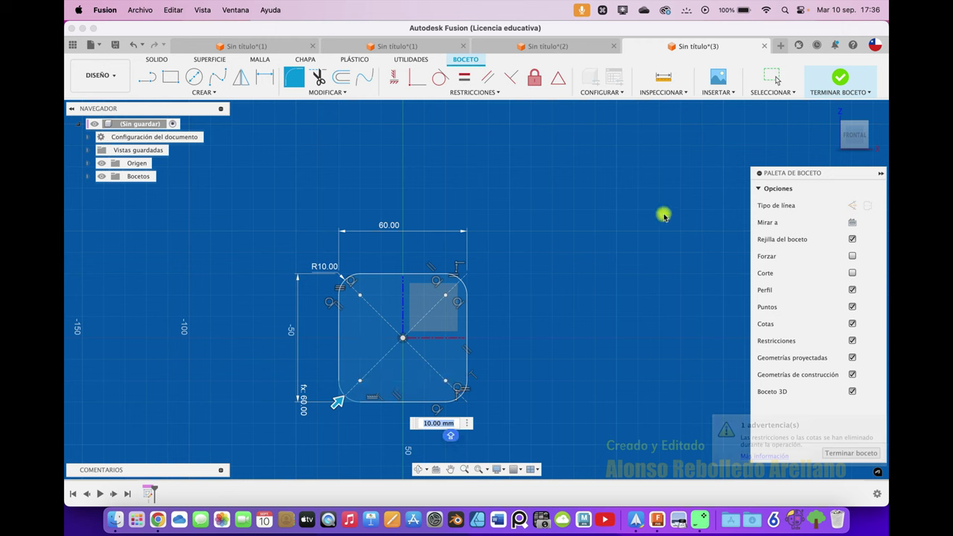
{"action": "left_click", "coordinate": [840, 77]}
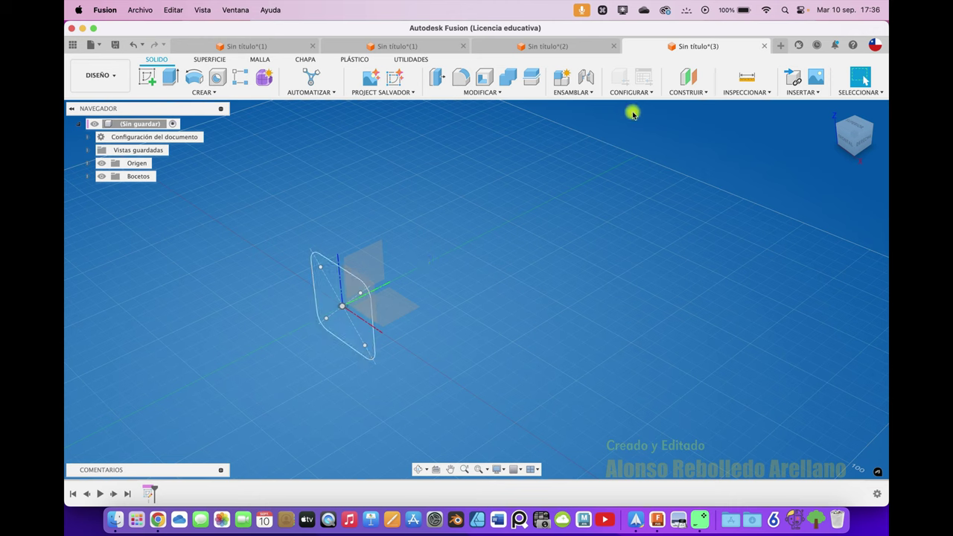
- Create an offset plane about 151 mm from the rounded square sketch
{"action": "left_click", "coordinate": [691, 80]}
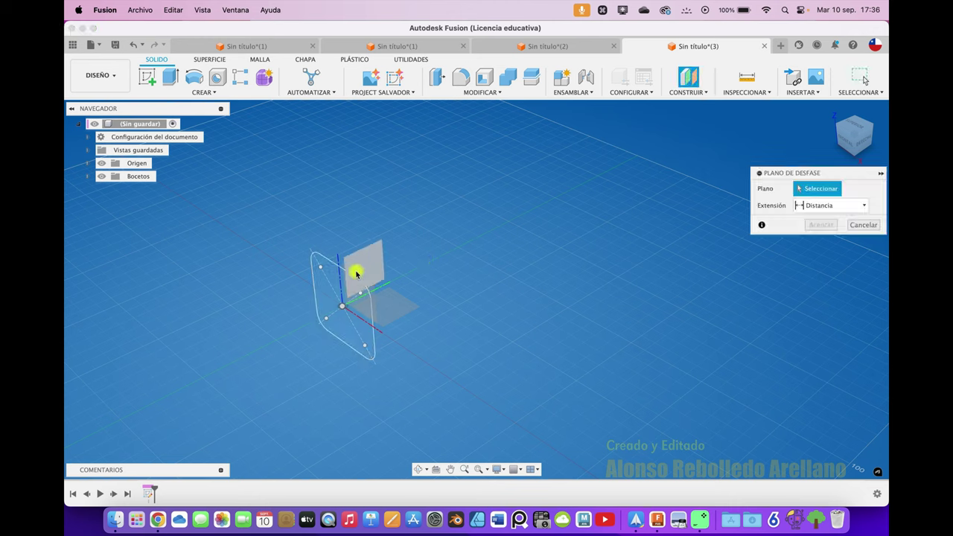
{"action": "left_click", "coordinate": [328, 299]}
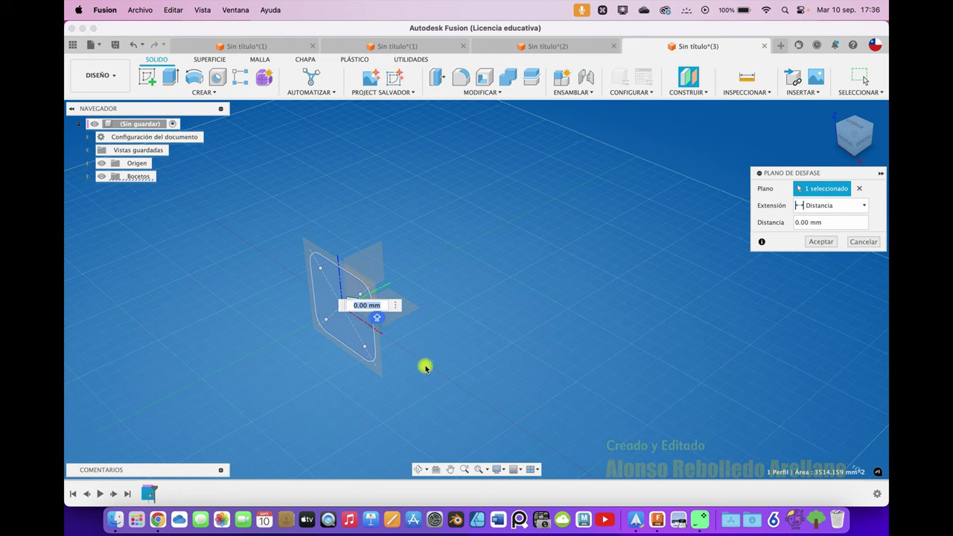
{"action": "left_click_drag", "start_coordinate": [355, 355], "coordinate": [544, 298]}
{"action": "left_click", "coordinate": [817, 246]}
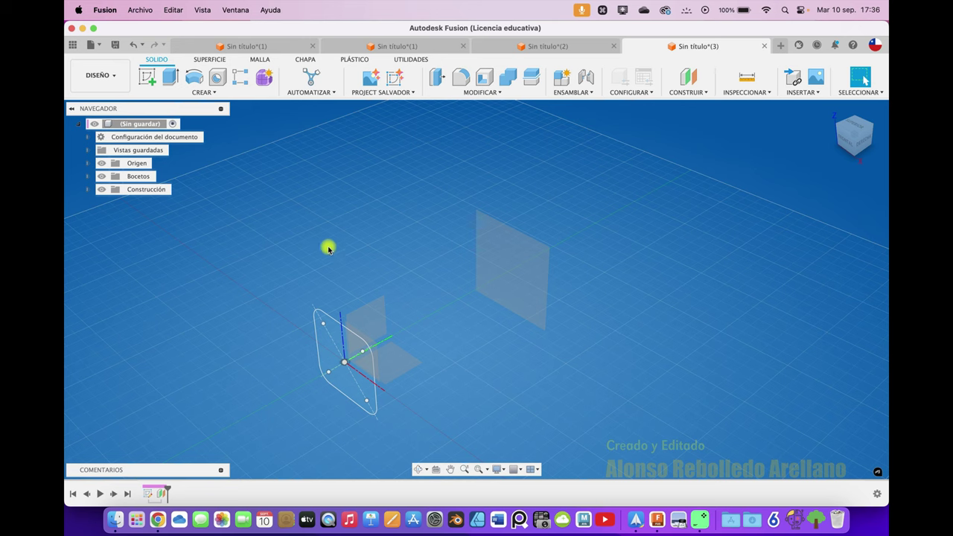
- Sketch a large circle centred on the origin on the offset plane and finish it
{"action": "left_click", "coordinate": [147, 76]}
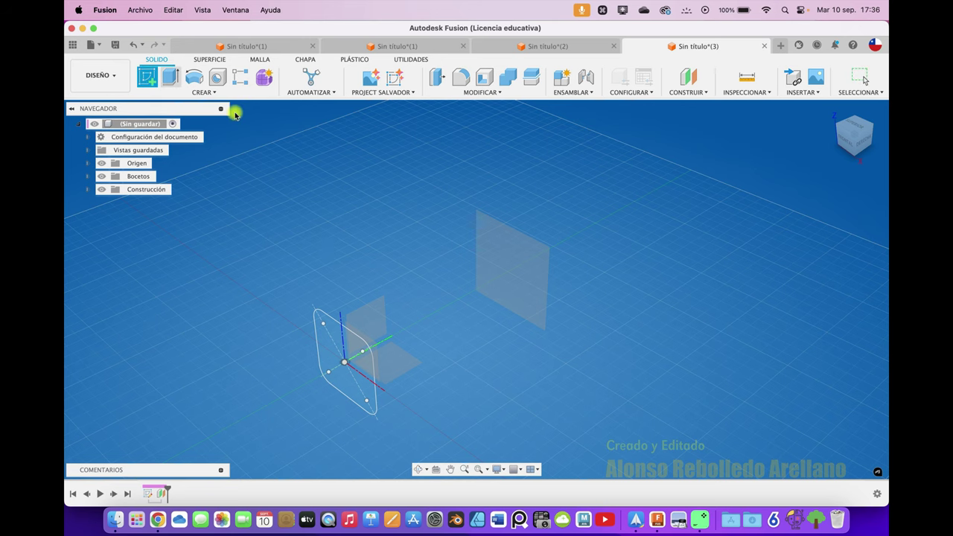
{"action": "left_click", "coordinate": [509, 273]}
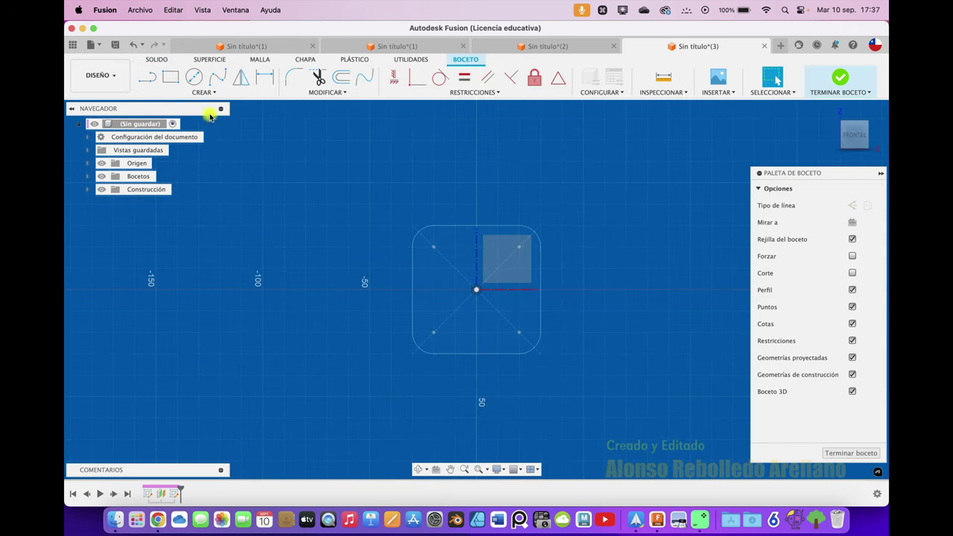
{"action": "left_click", "coordinate": [196, 77]}
{"action": "left_click", "coordinate": [477, 289]}
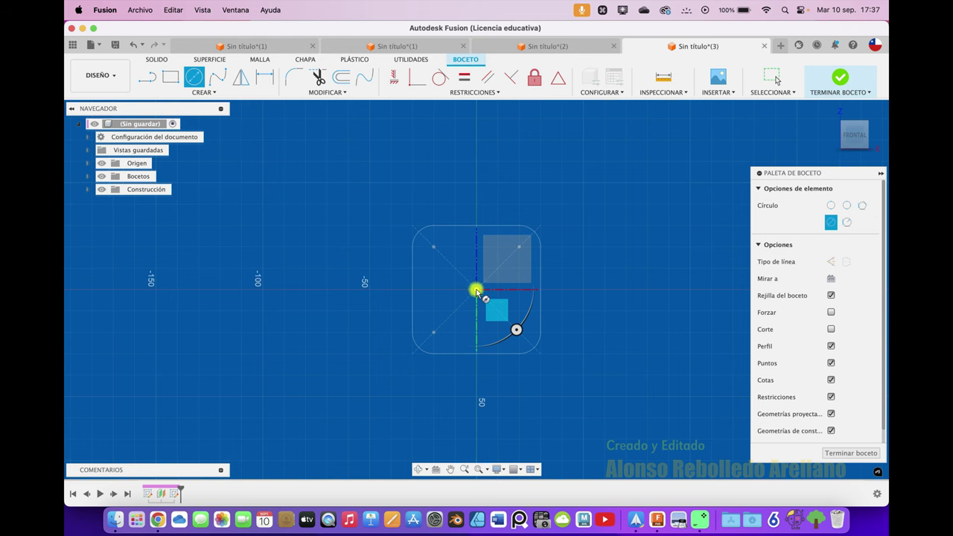
{"action": "left_click", "coordinate": [443, 175]}
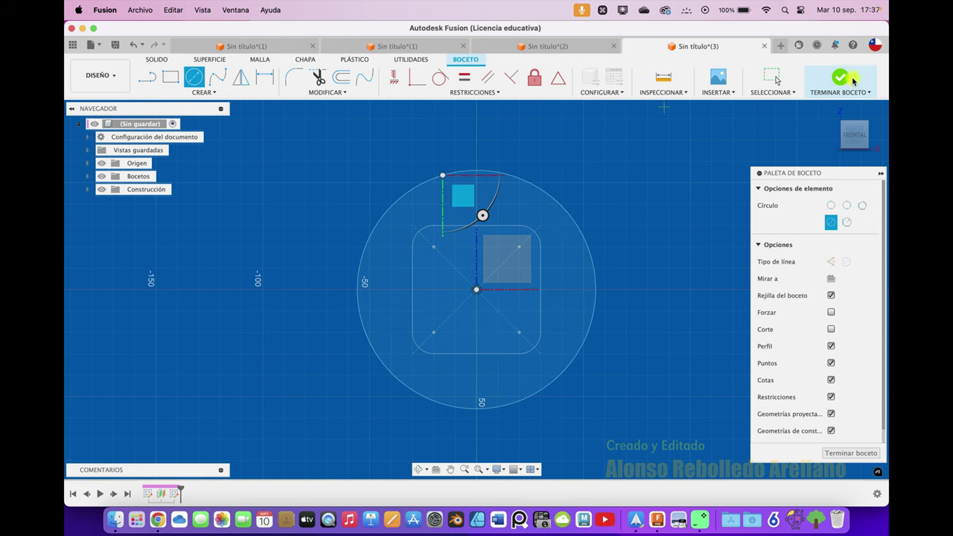
{"action": "left_click", "coordinate": [841, 77]}
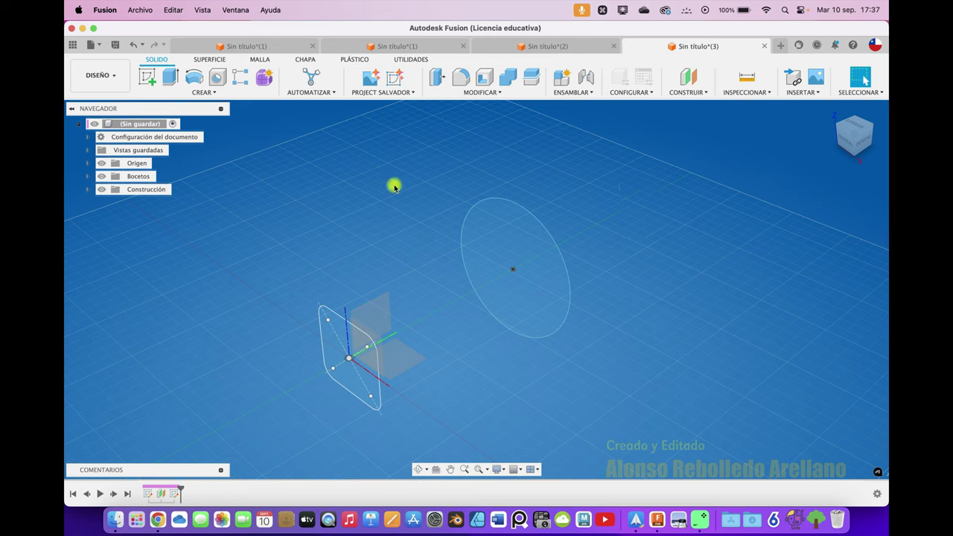
- Loft a solid body from the rounded square to the large circle
{"action": "left_click", "coordinate": [201, 93]}
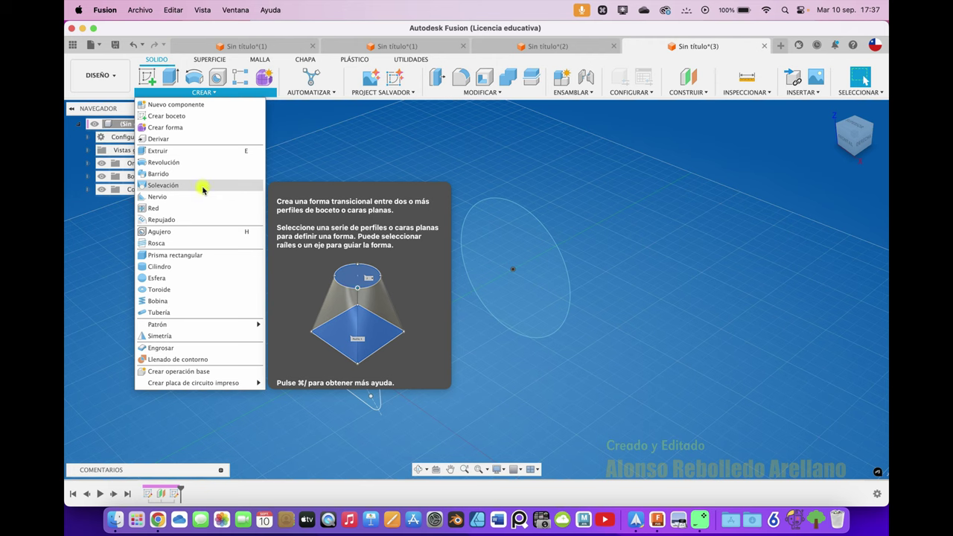
{"action": "left_click", "coordinate": [201, 186]}
{"action": "left_click", "coordinate": [347, 353]}
{"action": "left_click", "coordinate": [492, 274]}
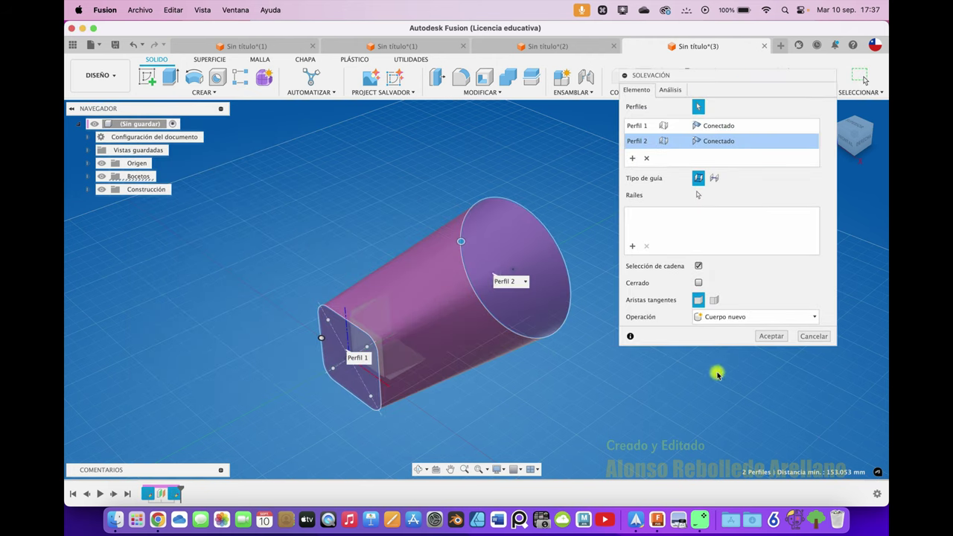
{"action": "left_click", "coordinate": [772, 337]}
{"action": "mouse_move", "coordinate": [732, 335]}
{"action": "middle_mouse_down", "text": "shift"}
{"action": "mouse_move", "coordinate": [643, 306]}
{"action": "mouse_move", "coordinate": [588, 302]}
{"action": "mouse_move", "coordinate": [370, 347]}
{"action": "mouse_move", "coordinate": [383, 400]}
{"action": "mouse_move", "coordinate": [392, 353]}
{"action": "mouse_move", "coordinate": [343, 342]}
{"action": "mouse_move", "coordinate": [475, 283]}
{"action": "mouse_move", "coordinate": [444, 202]}
{"action": "mouse_move", "coordinate": [467, 87]}
{"action": "middle_mouse_up", "text": "shift"}
- Shell the loft to 2 mm walls, open at both ends, then create a new blank design
{"action": "left_click", "coordinate": [484, 77]}
{"action": "left_click", "coordinate": [402, 317]}
{"action": "middle_click_drag", "start_coordinate": [390, 326], "coordinate": [460, 291], "text": "shift"}
{"action": "left_click", "coordinate": [655, 173]}
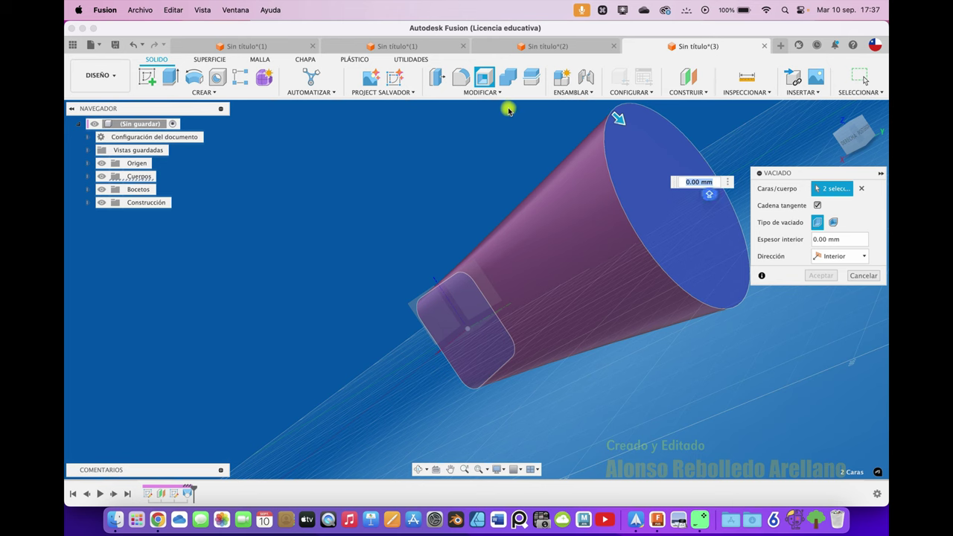
{"action": "type", "text": "2"}
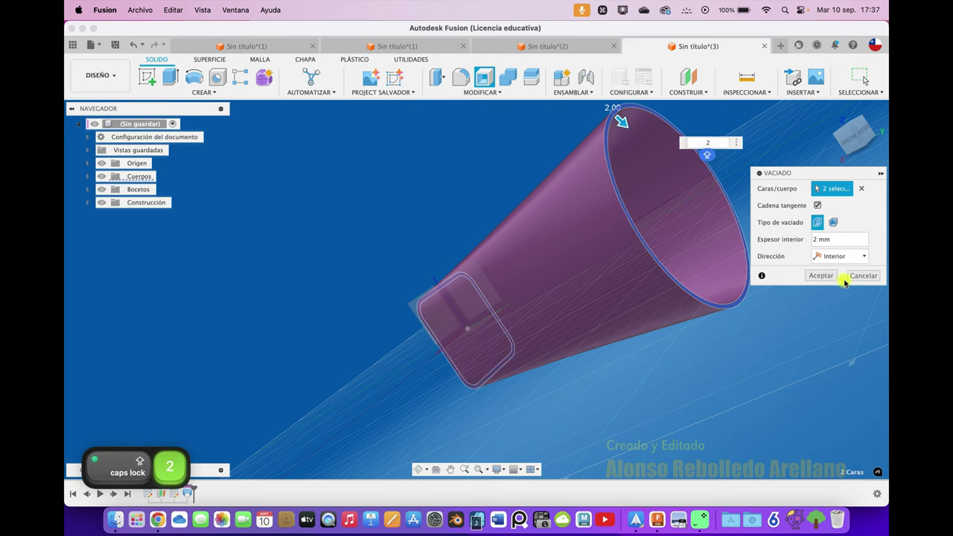
{"action": "left_click", "coordinate": [820, 276]}
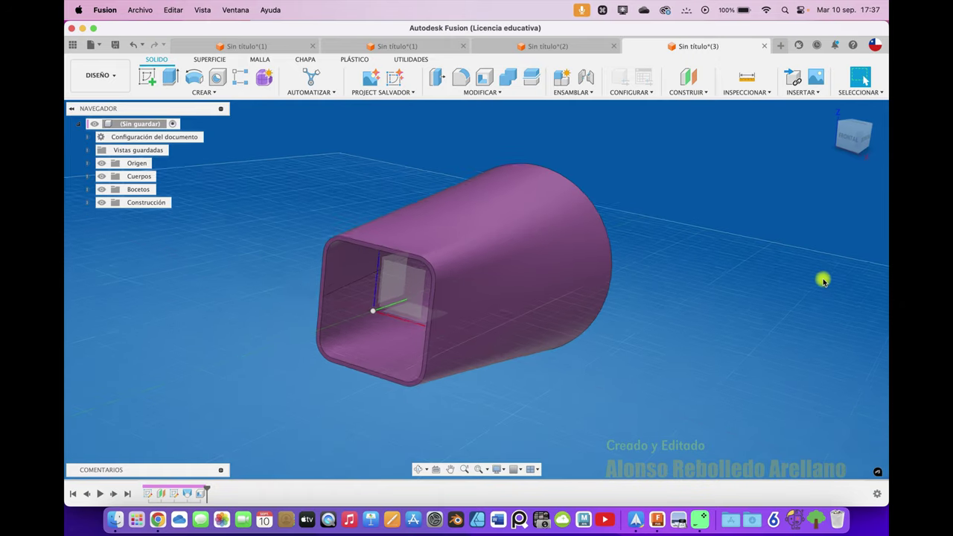
{"action": "middle_click_drag", "start_coordinate": [823, 281], "coordinate": [779, 224], "text": "shift"}
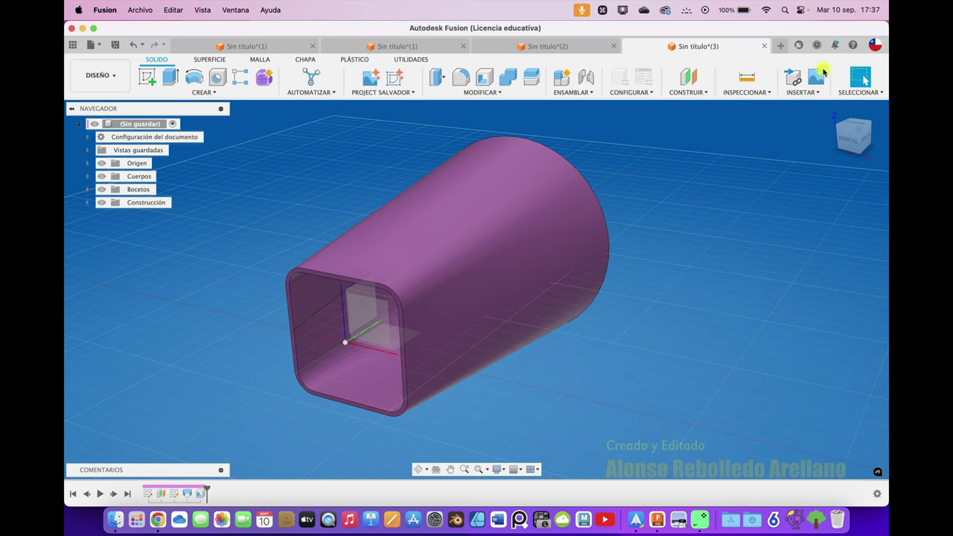
{"action": "left_click", "coordinate": [780, 45]}
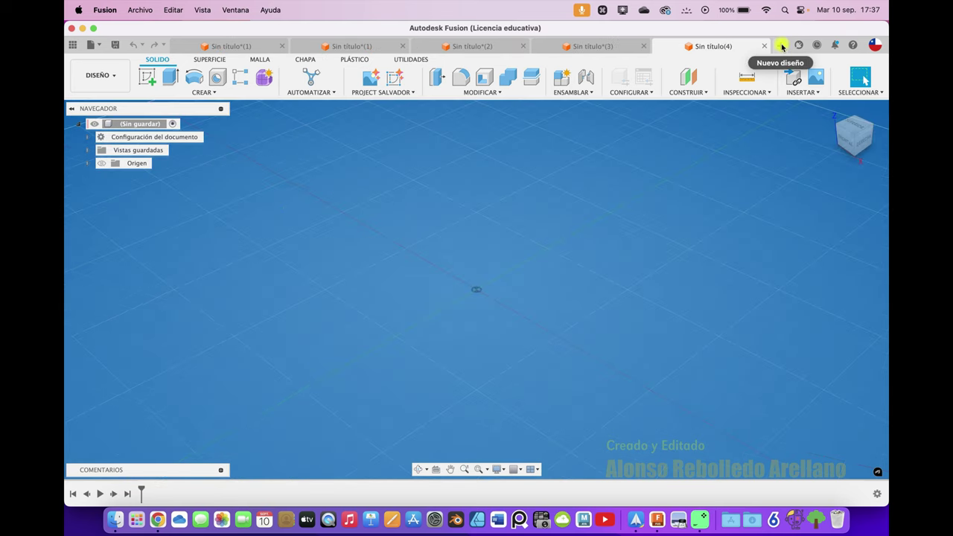
- Start a sketch on the ground plane and draw a centre-point slot at the origin
{"action": "left_click", "coordinate": [101, 163]}
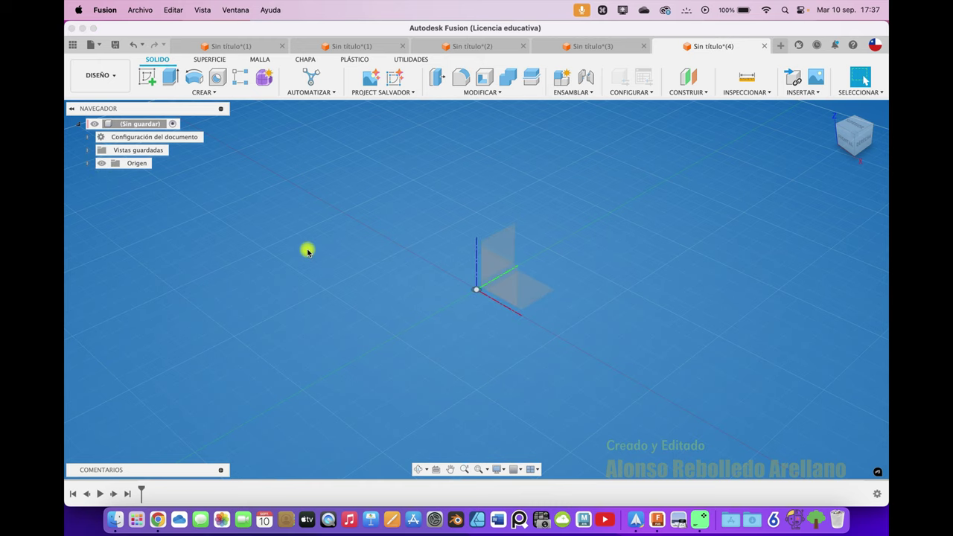
{"action": "left_click", "coordinate": [148, 82]}
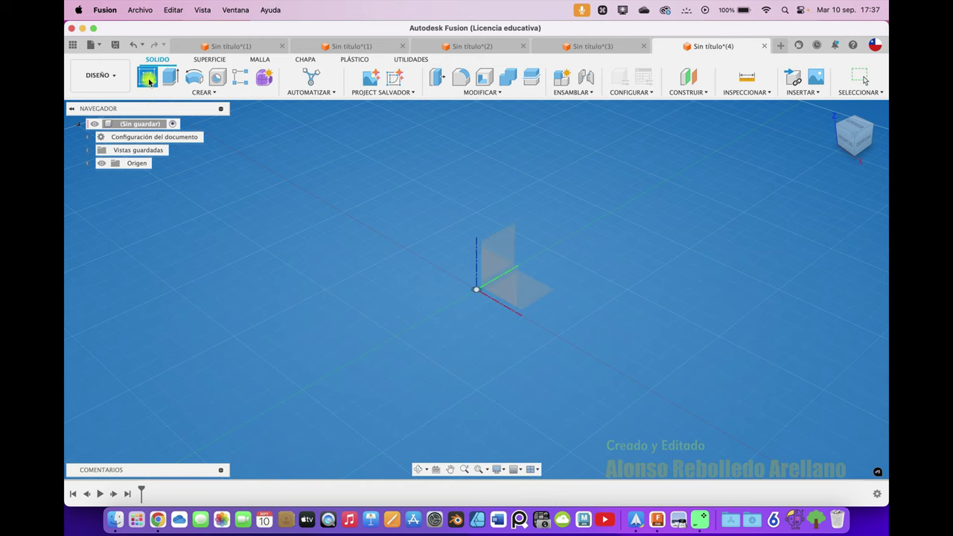
{"action": "left_click", "coordinate": [539, 292]}
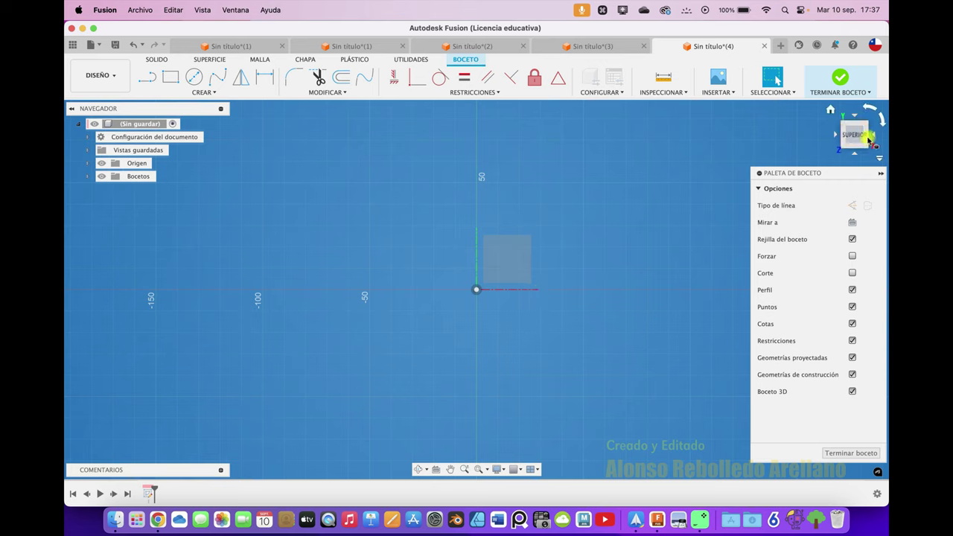
{"action": "left_click", "coordinate": [220, 94]}
{"action": "mouse_move", "coordinate": [158, 173]}
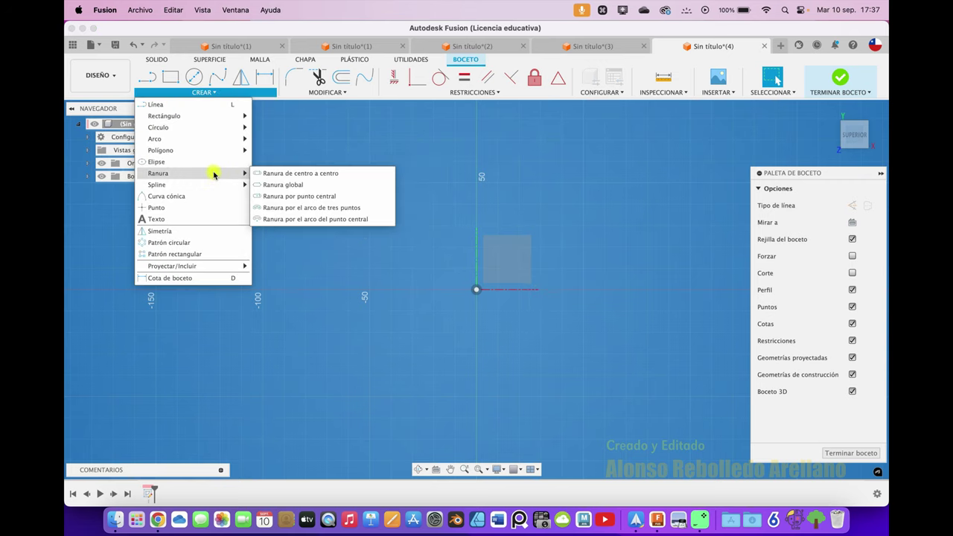
{"action": "left_click", "coordinate": [286, 196]}
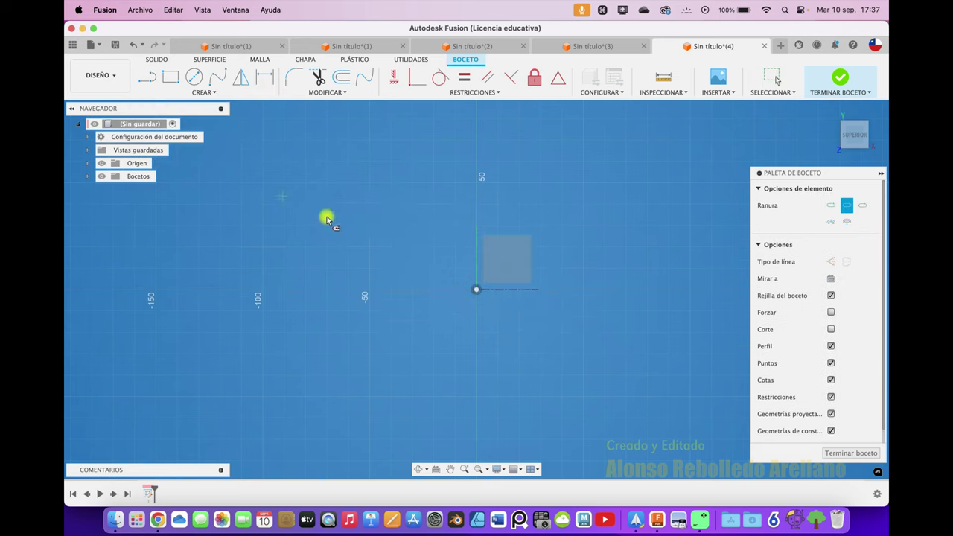
{"action": "left_click", "coordinate": [477, 290]}
{"action": "left_click", "coordinate": [253, 289]}
{"action": "left_click", "coordinate": [286, 398]}
{"action": "scroll", "coordinate": [358, 345], "scroll_direction": "down", "scroll_amount": 2}
{"action": "scroll", "coordinate": [358, 345], "scroll_direction": "down", "scroll_amount": 2}
- Dimension the slot to 100 mm length and R80 ends, then finish the sketch
{"action": "key", "text": "d"}
{"action": "left_click", "coordinate": [435, 222]}
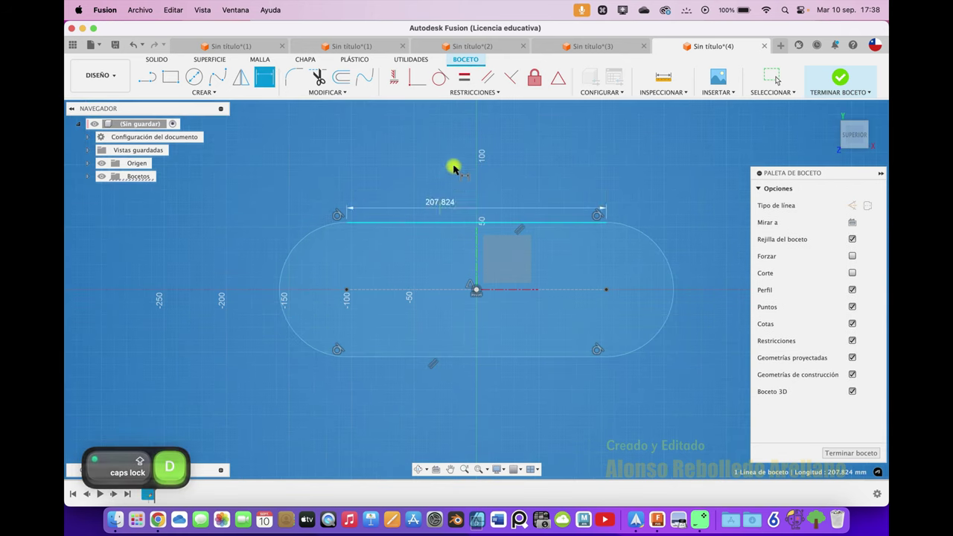
{"action": "left_click", "coordinate": [454, 163]}
{"action": "type", "text": "100"}
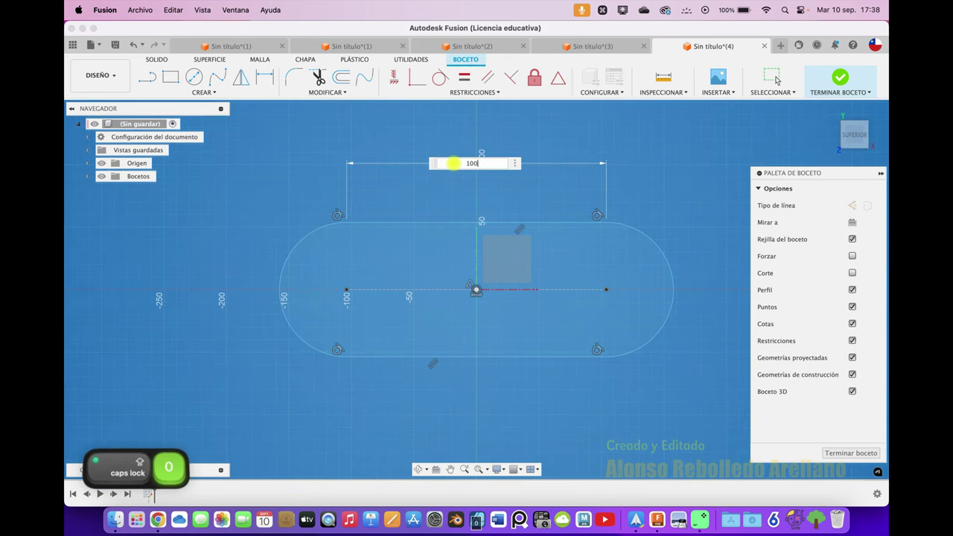
{"action": "key", "text": "Return"}
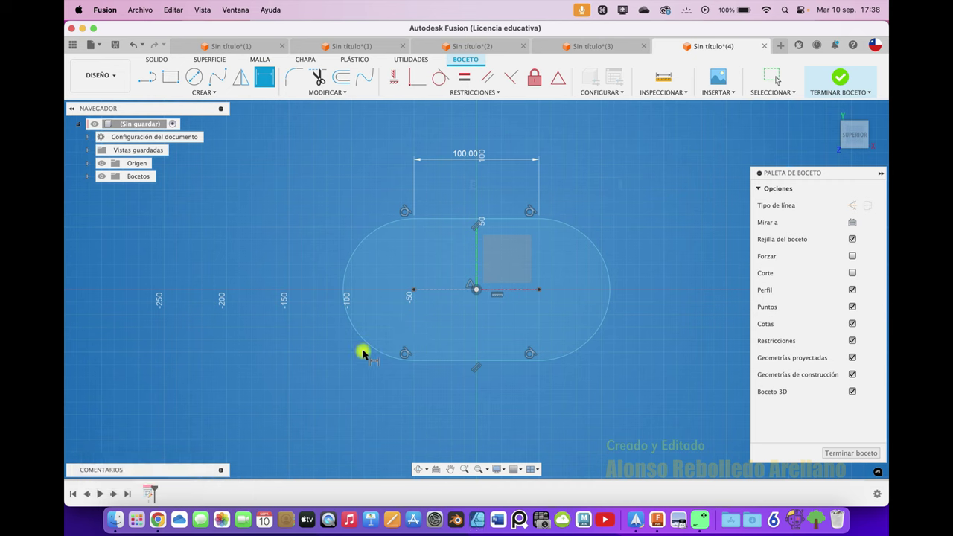
{"action": "left_click", "coordinate": [366, 341]}
{"action": "left_click", "coordinate": [344, 393]}
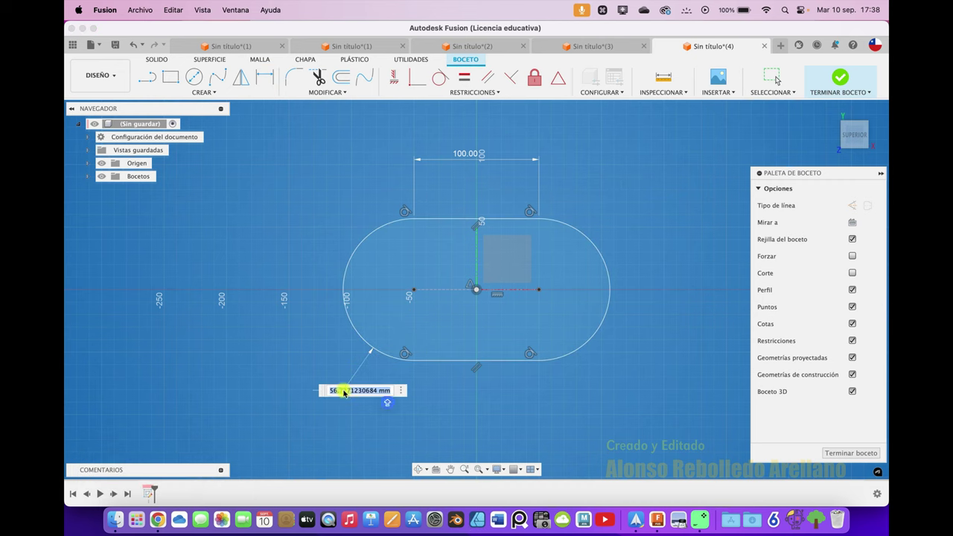
{"action": "key", "text": "Caps_Lock"}
{"action": "key", "text": "BackSpace"}
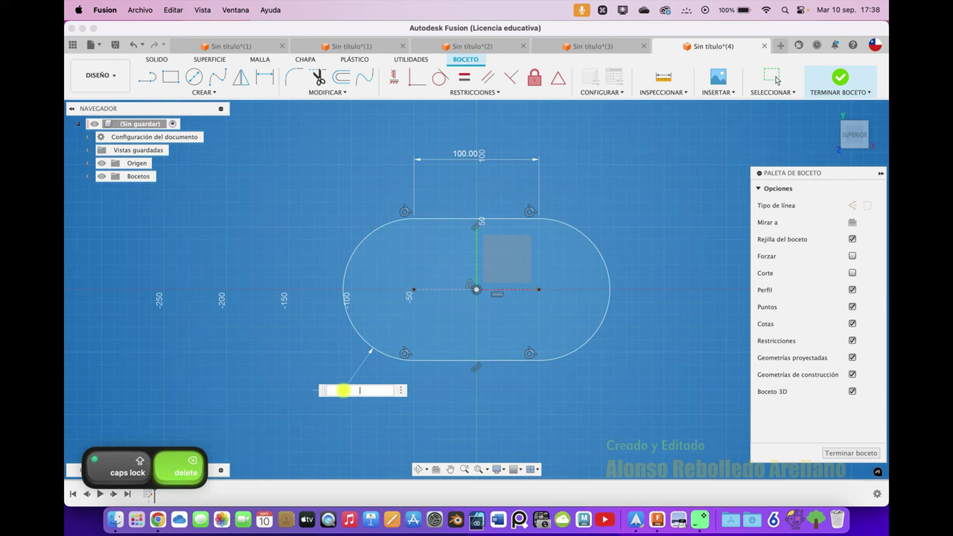
{"action": "type", "text": "80"}
{"action": "key", "text": "Return"}
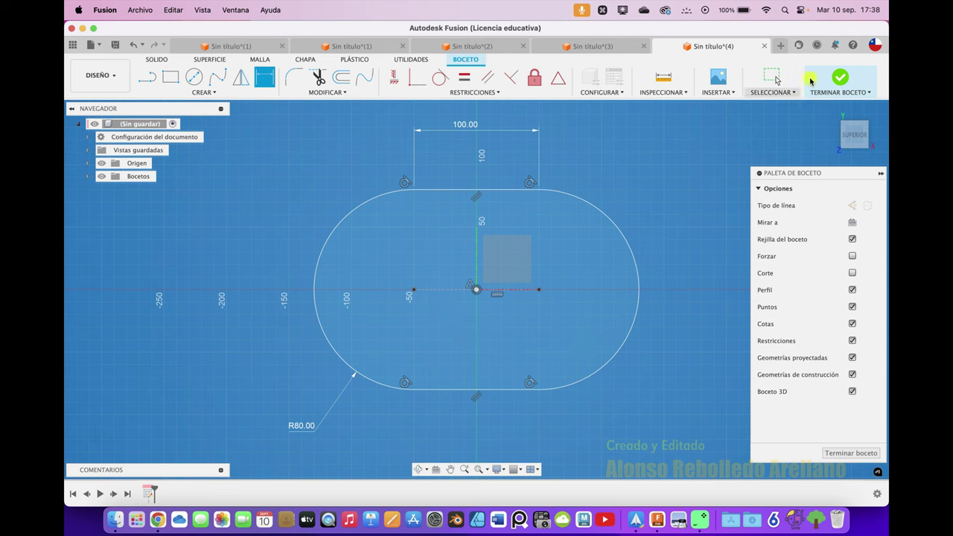
{"action": "left_click", "coordinate": [845, 88]}
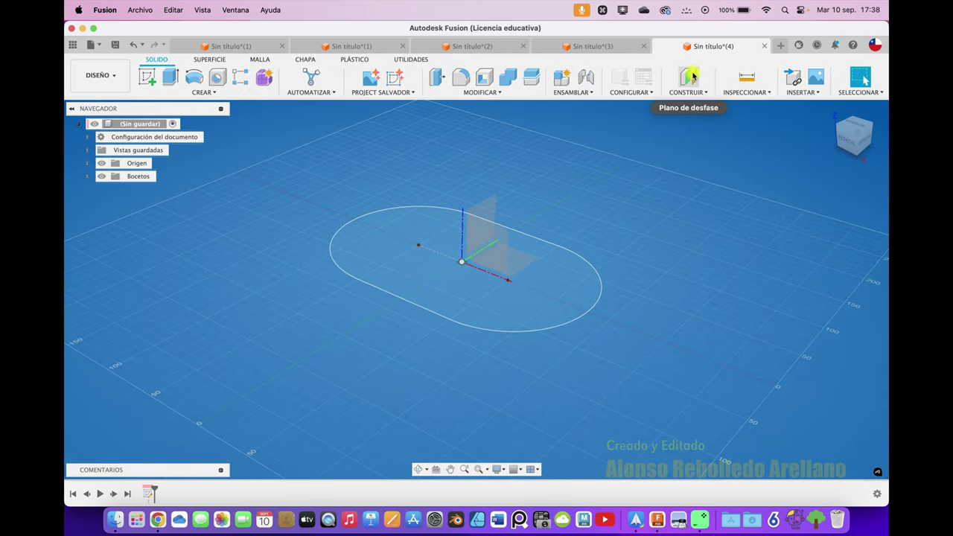
- Create an offset plane about 116.5 mm below the ground plane
{"action": "left_click", "coordinate": [689, 77]}
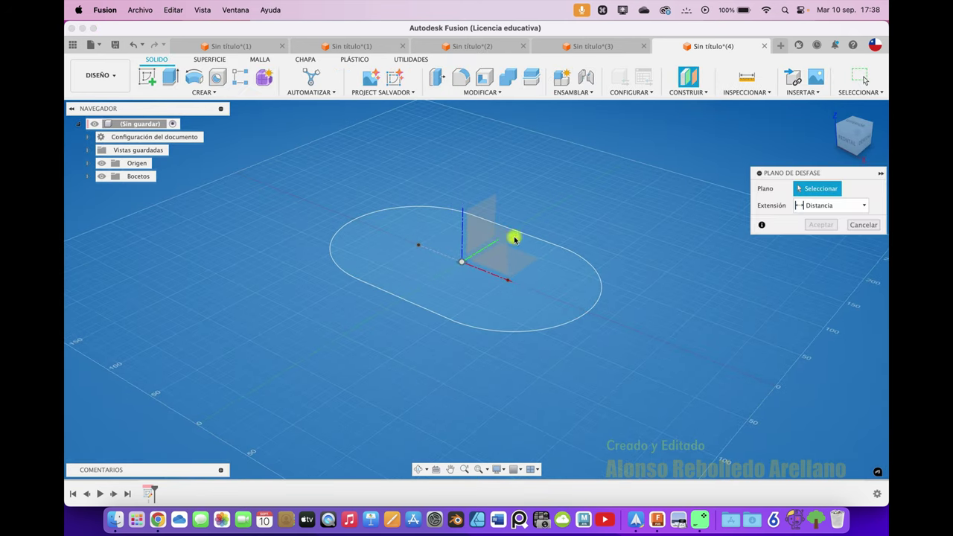
{"action": "left_click", "coordinate": [519, 258]}
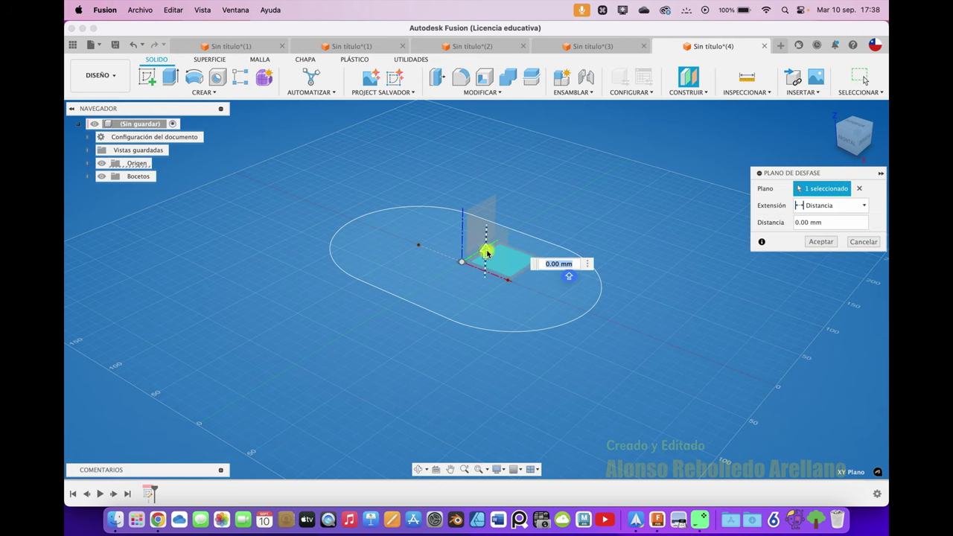
{"action": "left_click_drag", "start_coordinate": [486, 253], "coordinate": [511, 299]}
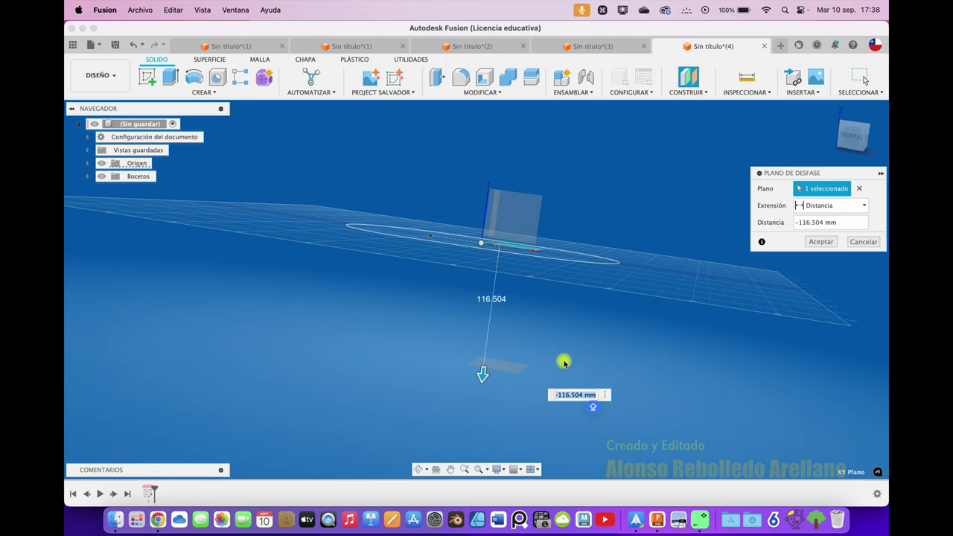
{"action": "left_click", "coordinate": [822, 243]}
- Sketch a circle left of the origin on the lower plane and finish it
{"action": "left_click", "coordinate": [147, 77]}
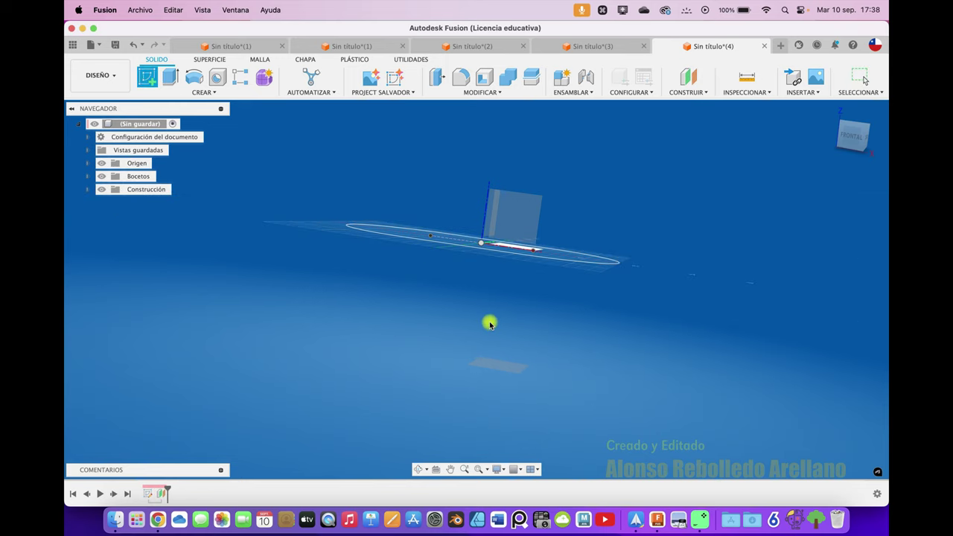
{"action": "left_click", "coordinate": [504, 360]}
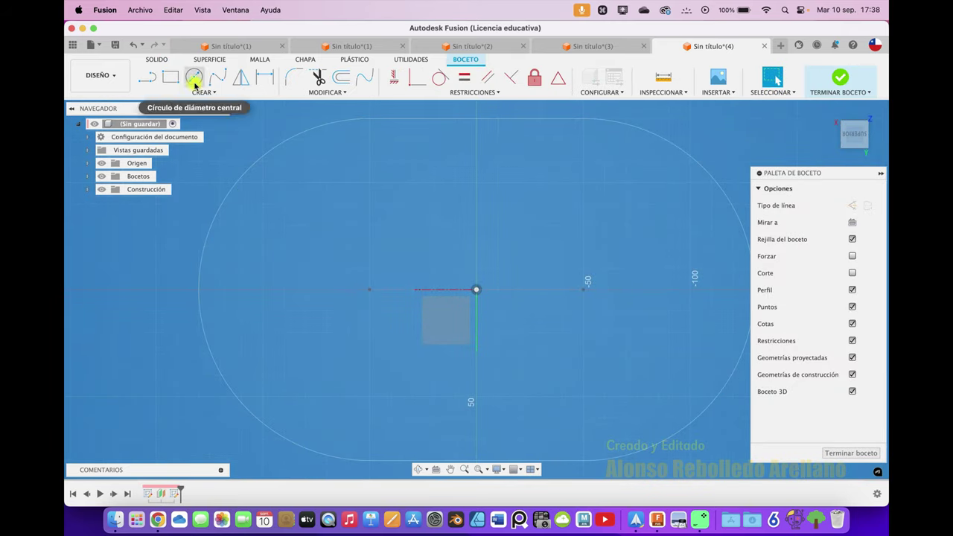
{"action": "left_click", "coordinate": [194, 77]}
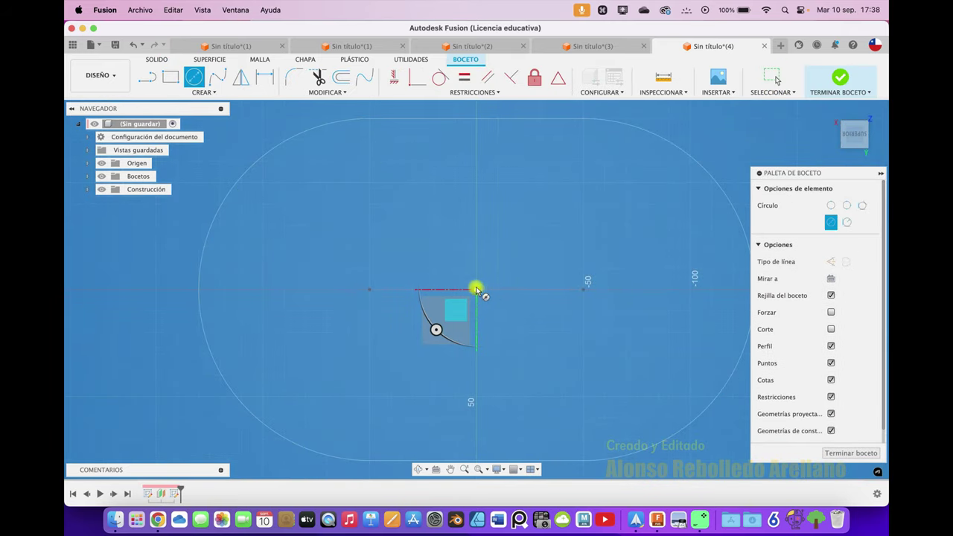
{"action": "left_click", "coordinate": [291, 289]}
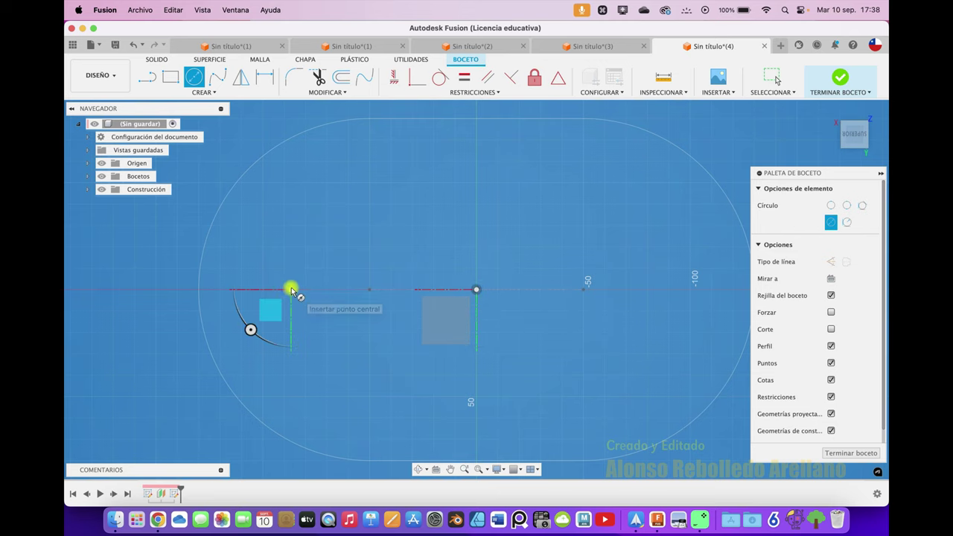
{"action": "left_click", "coordinate": [241, 336]}
{"action": "left_click", "coordinate": [840, 77]}
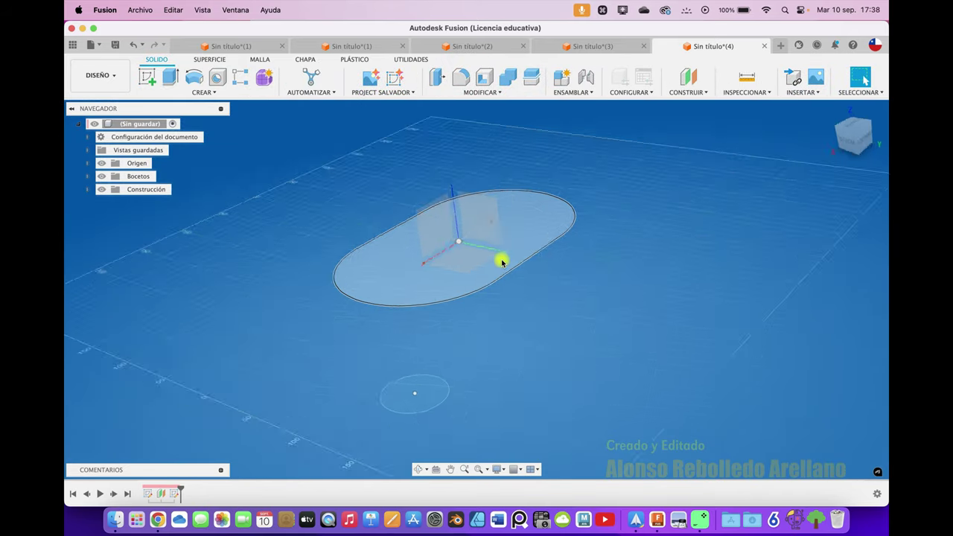
- Create another offset plane about 164 mm down, below the small circle
{"action": "middle_click_drag", "start_coordinate": [502, 261], "coordinate": [457, 345], "text": "shift"}
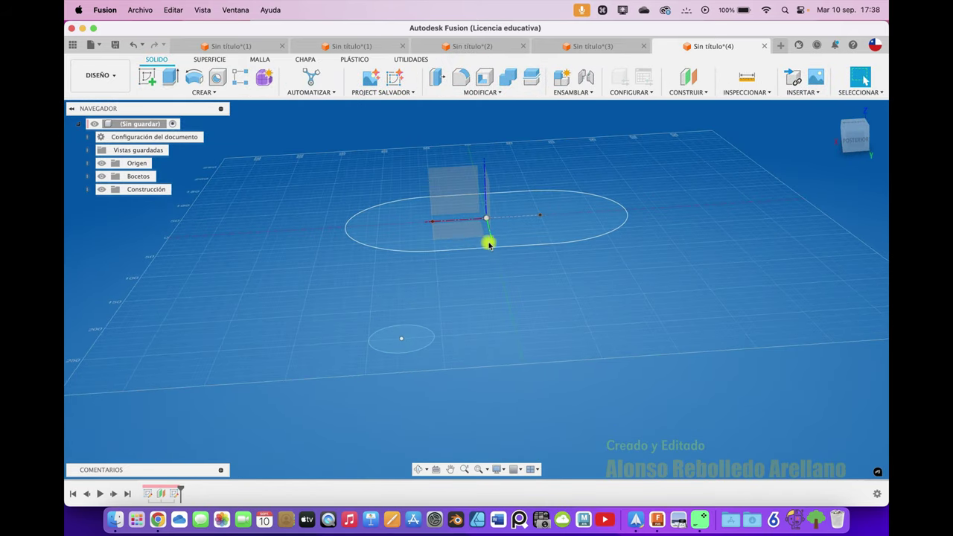
{"action": "left_click", "coordinate": [689, 77]}
{"action": "left_click", "coordinate": [416, 337]}
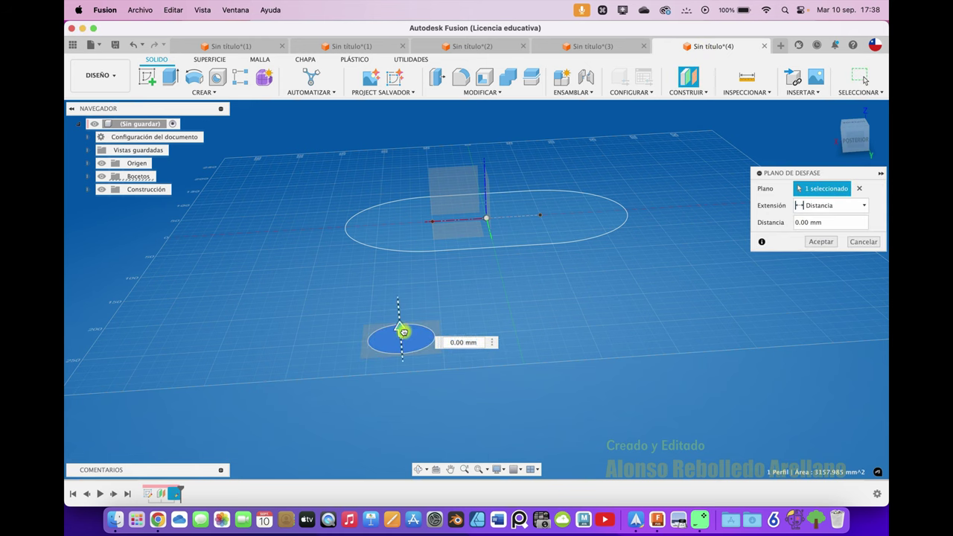
{"action": "left_click_drag", "start_coordinate": [403, 330], "coordinate": [432, 450]}
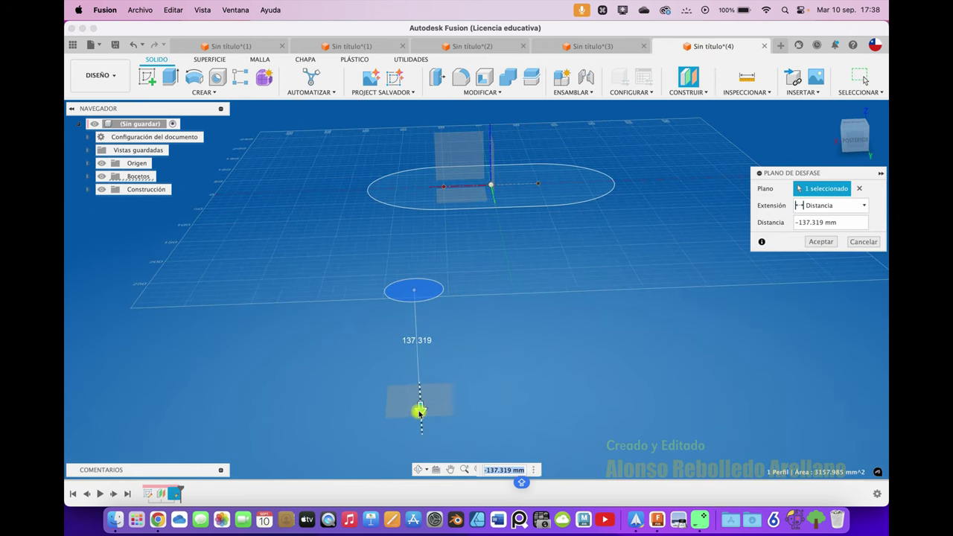
{"action": "left_click_drag", "start_coordinate": [425, 394], "coordinate": [421, 430]}
{"action": "left_click", "coordinate": [821, 243]}
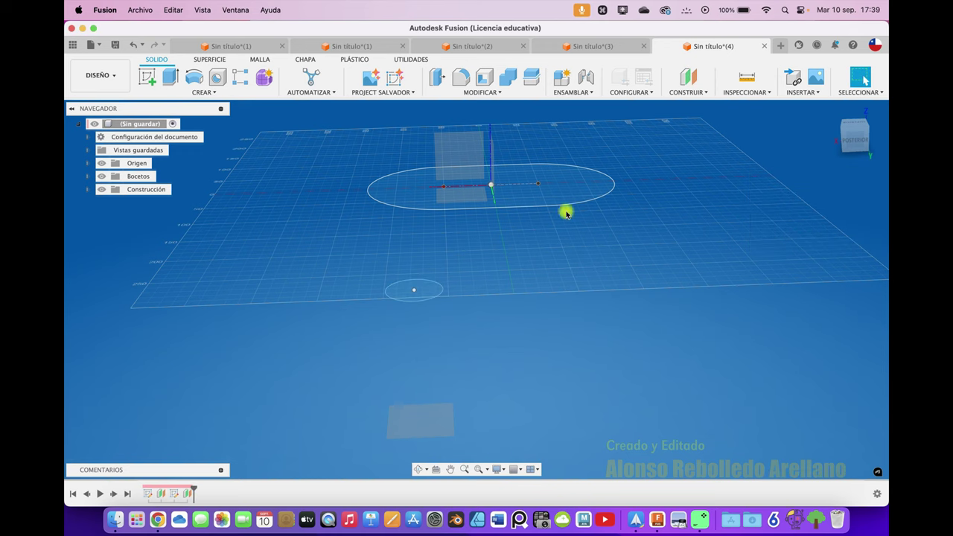
- Start a sketch on the lowest plane and project the upper circle into it
{"action": "left_click", "coordinate": [146, 77]}
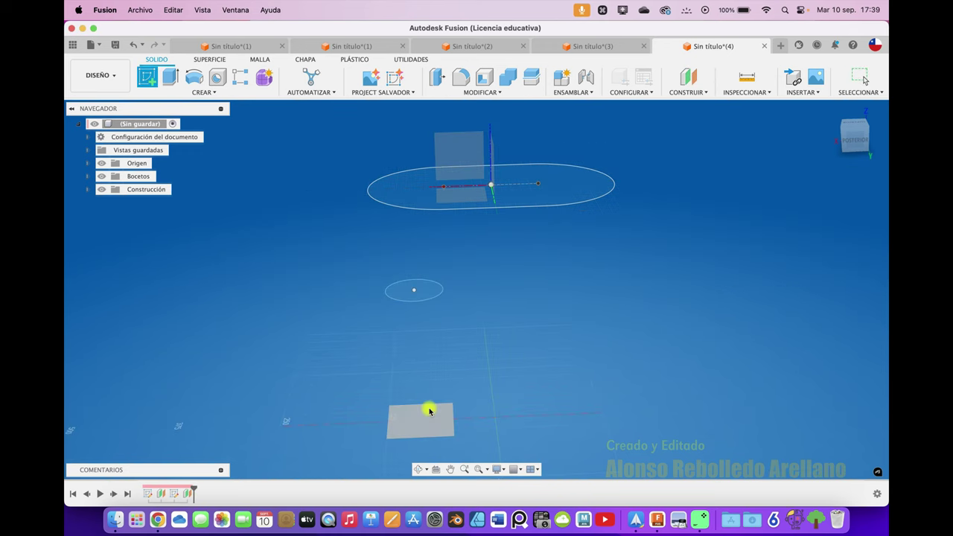
{"action": "left_click", "coordinate": [431, 411]}
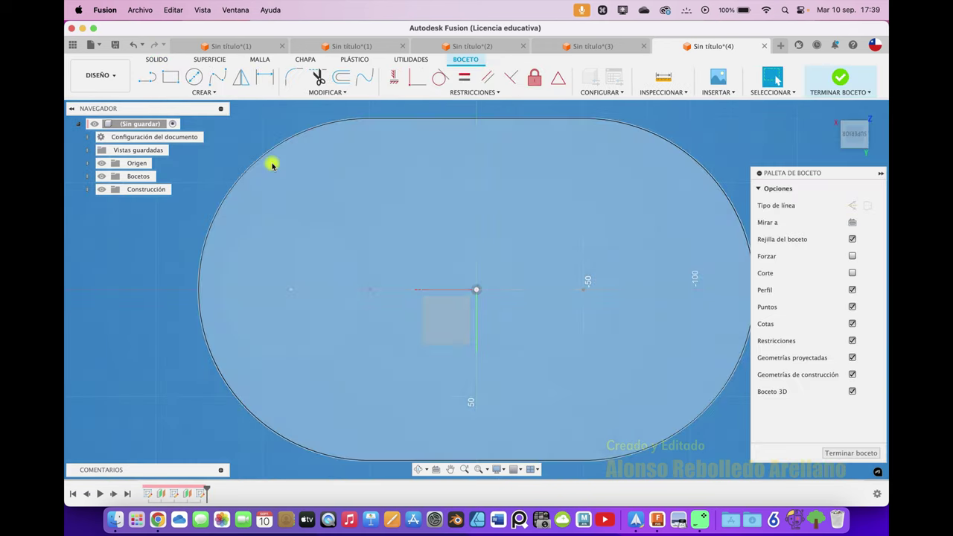
{"action": "left_click", "coordinate": [193, 77]}
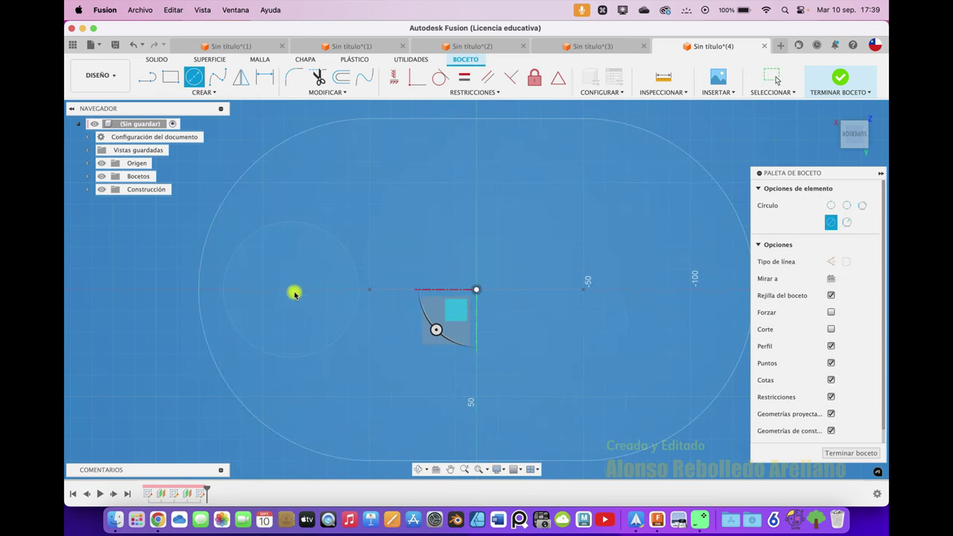
{"action": "left_click", "coordinate": [292, 291]}
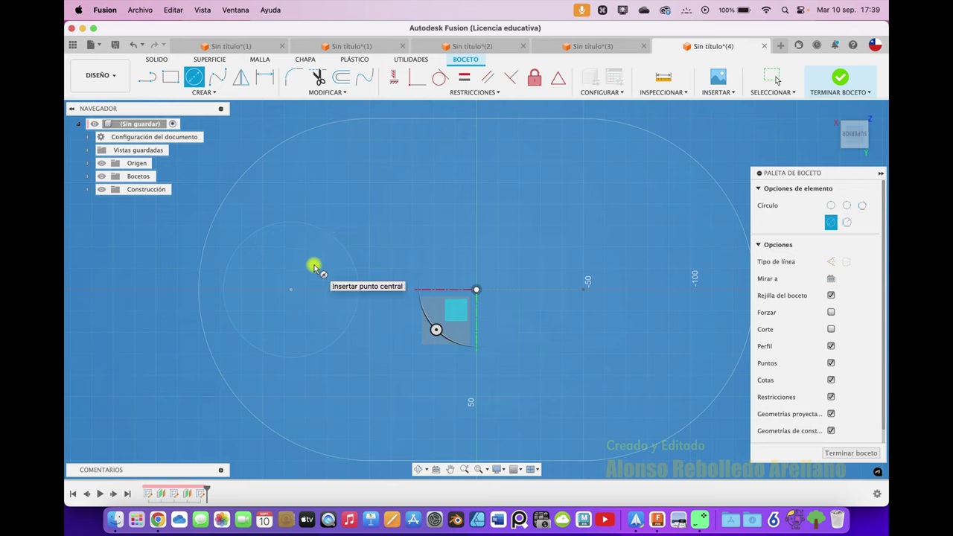
{"action": "key", "text": "o"}
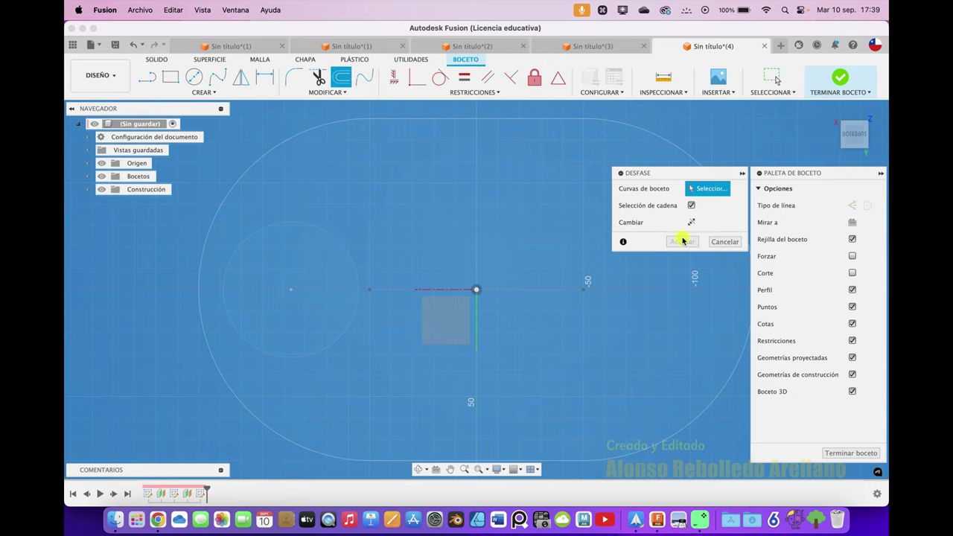
{"action": "left_click", "coordinate": [725, 243]}
{"action": "key", "text": "p"}
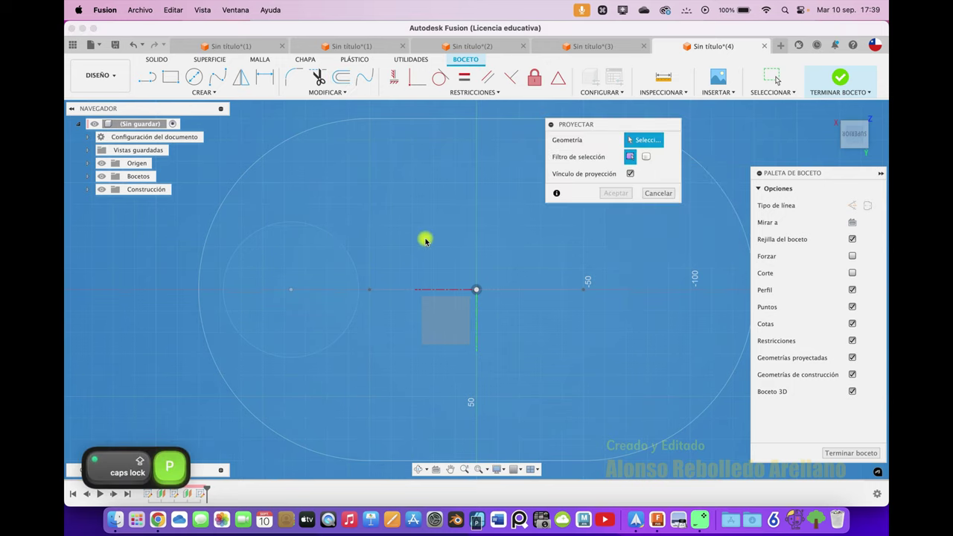
{"action": "left_click", "coordinate": [355, 260]}
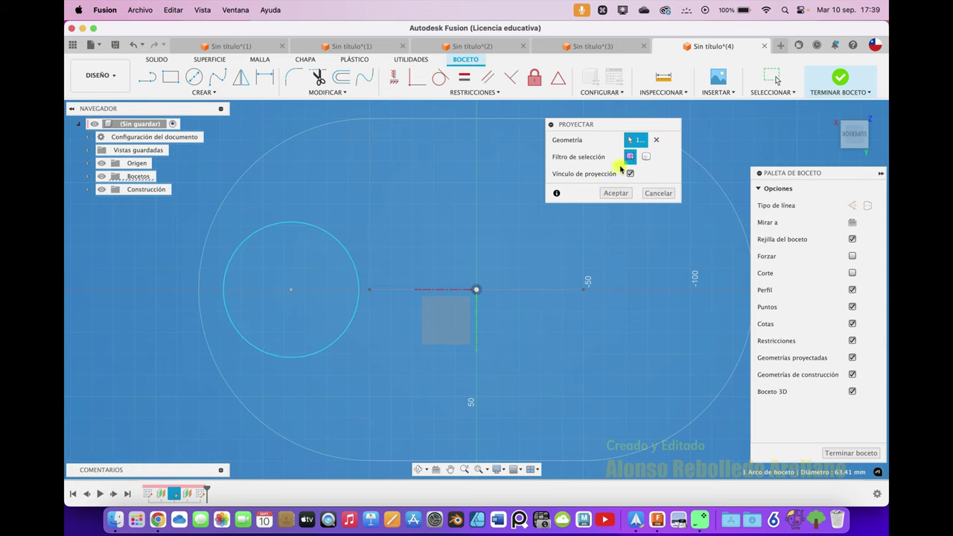
{"action": "left_click", "coordinate": [622, 196]}
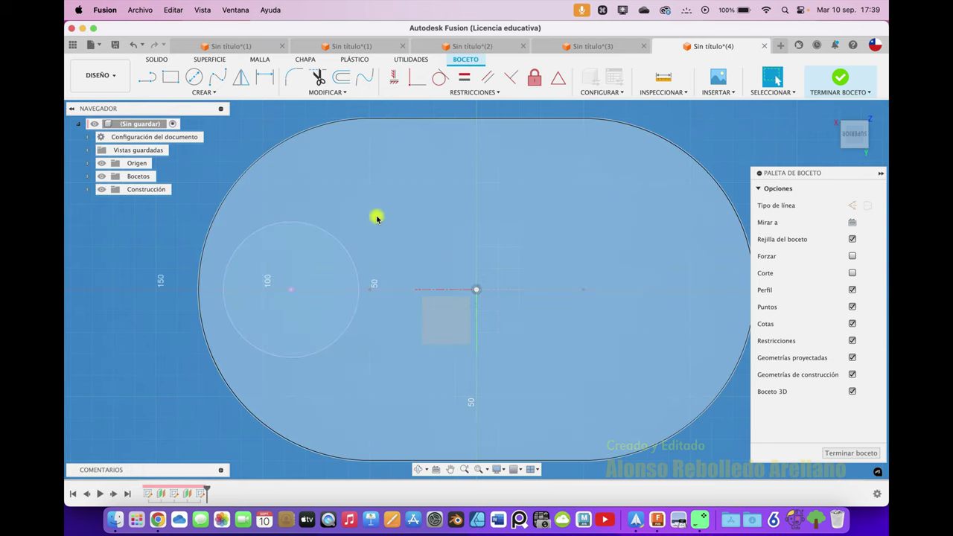
- Draw a smaller circle concentric with the projected circle and finish the sketch
{"action": "left_click", "coordinate": [194, 81]}
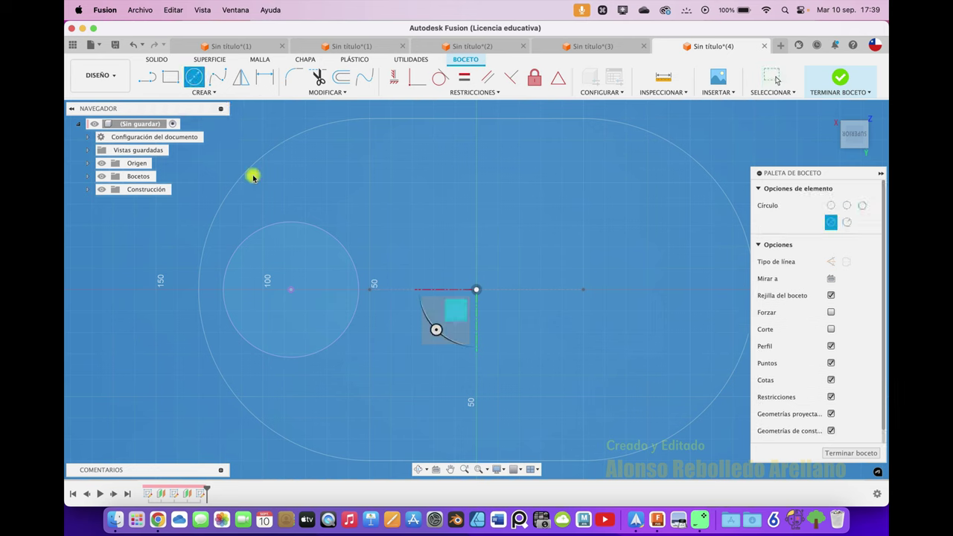
{"action": "left_click", "coordinate": [291, 291]}
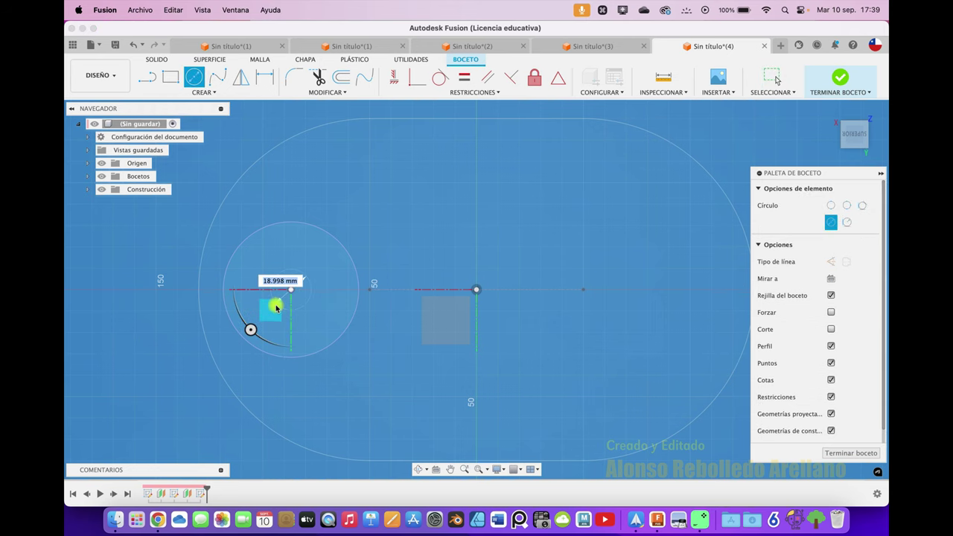
{"action": "left_click", "coordinate": [278, 314]}
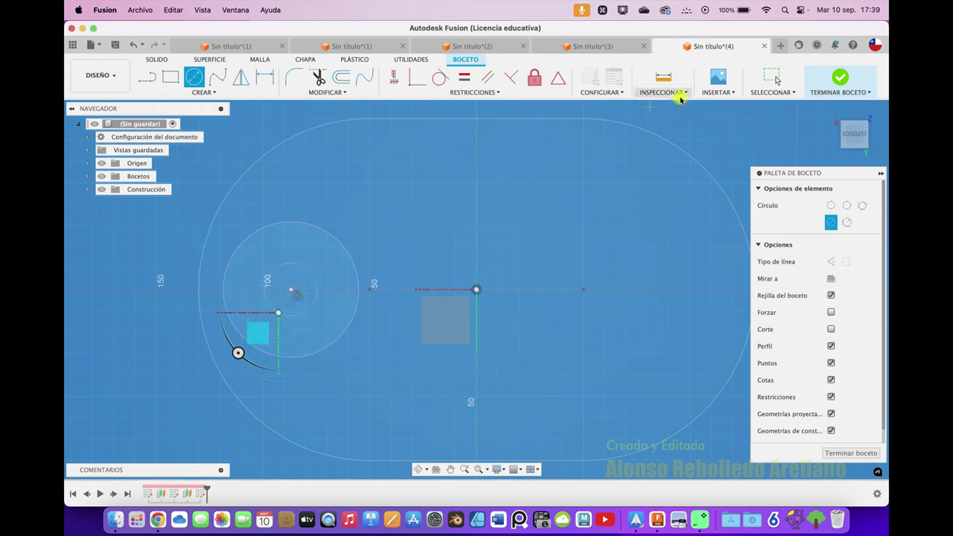
{"action": "left_click", "coordinate": [841, 78]}
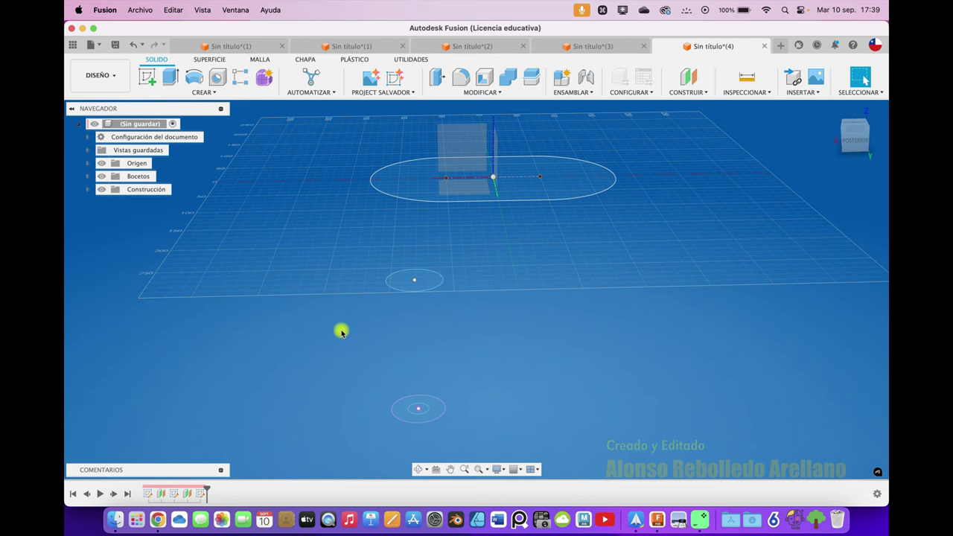
{"action": "left_click", "coordinate": [204, 91]}
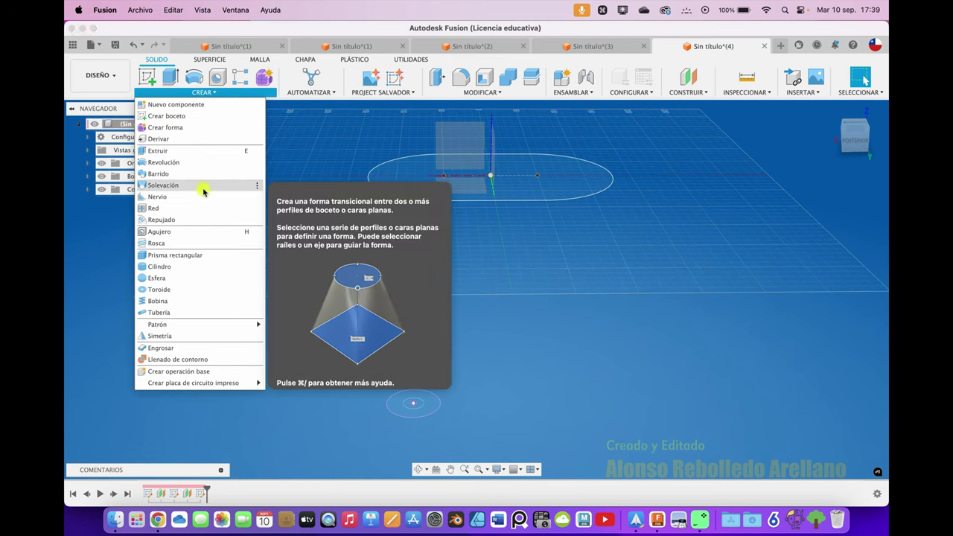
{"action": "left_click", "coordinate": [203, 186]}
{"action": "left_click", "coordinate": [394, 178]}
{"action": "left_click", "coordinate": [424, 277]}
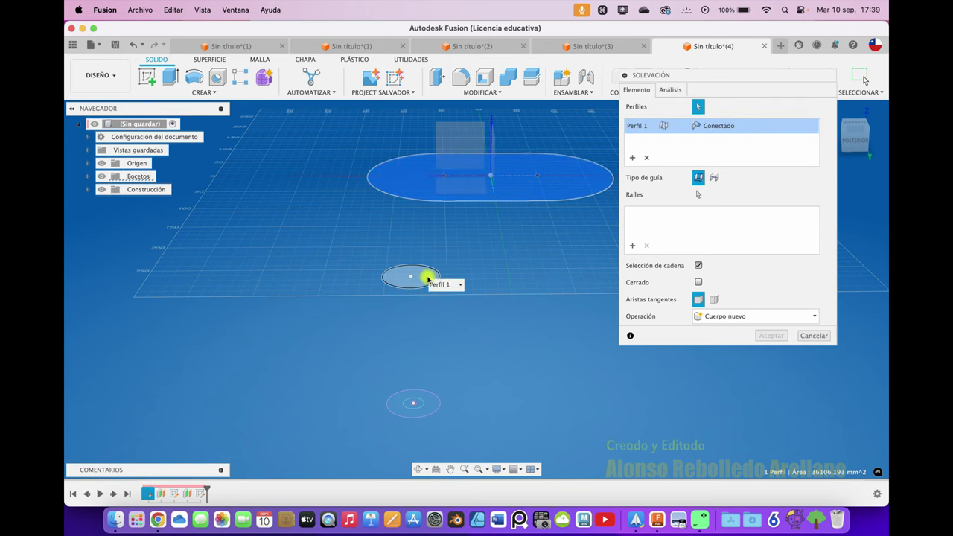
{"action": "left_click", "coordinate": [420, 406]}
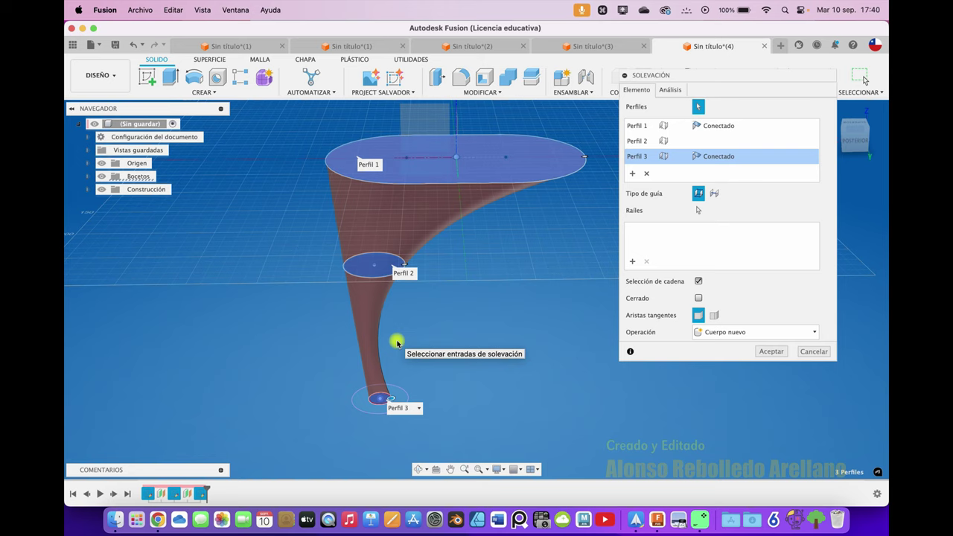
{"action": "left_click", "coordinate": [730, 125]}
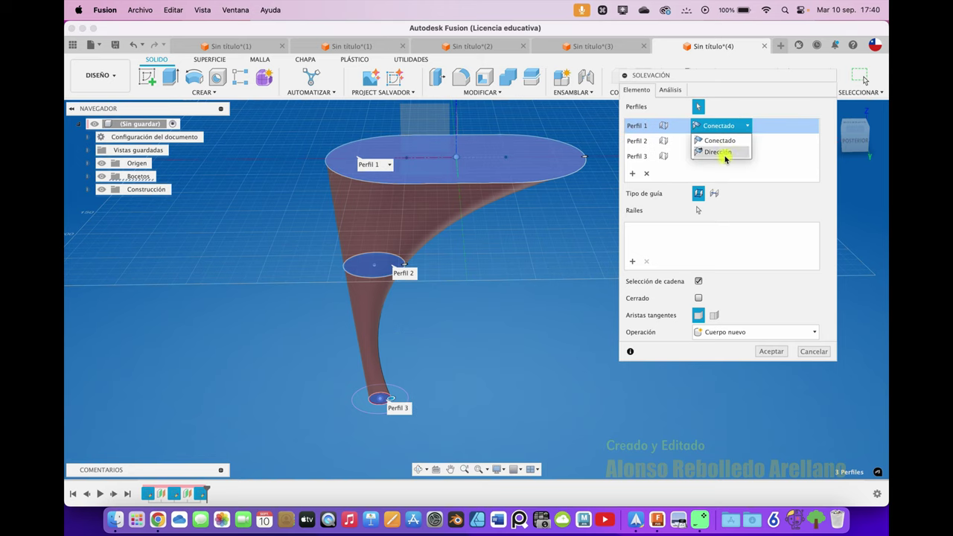
{"action": "left_click", "coordinate": [725, 152]}
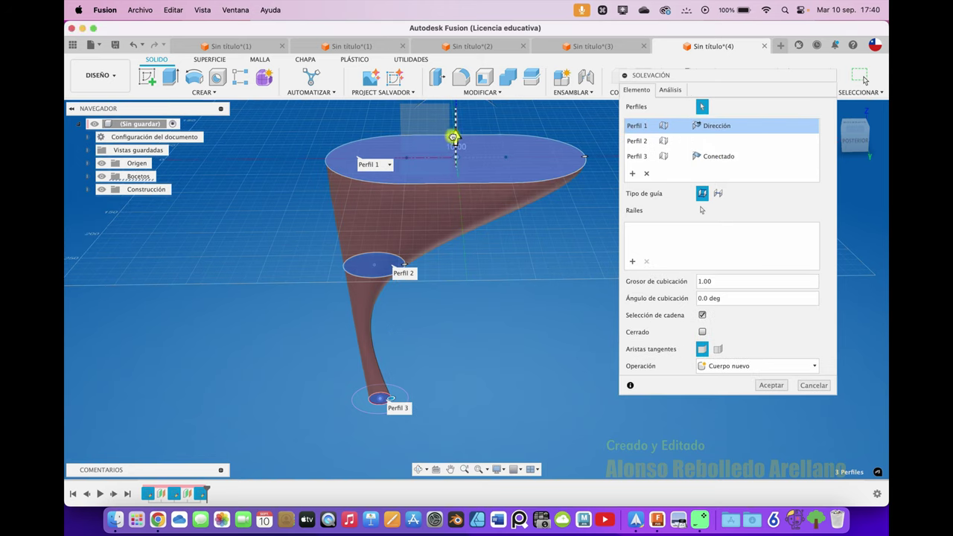
{"action": "left_click_drag", "start_coordinate": [452, 154], "coordinate": [457, 179]}
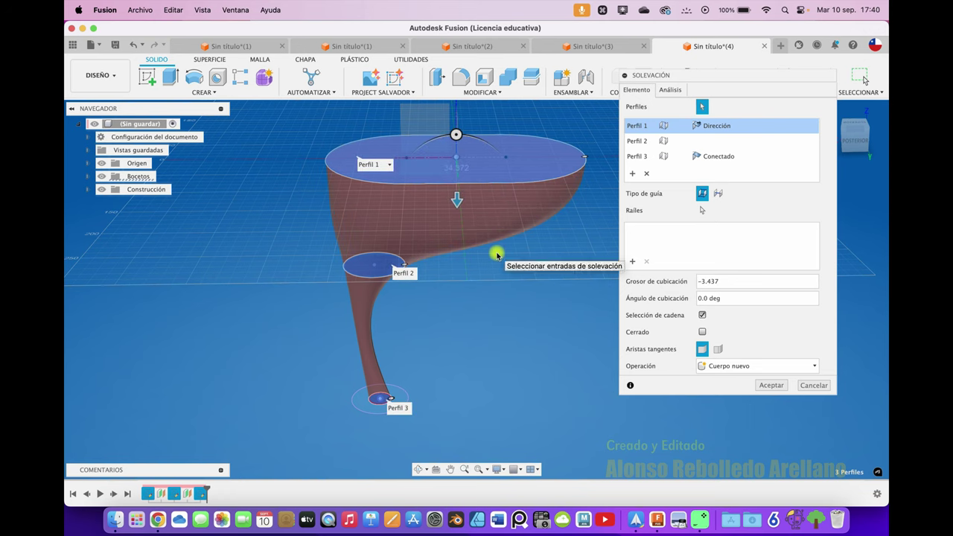
{"action": "left_click", "coordinate": [746, 156]}
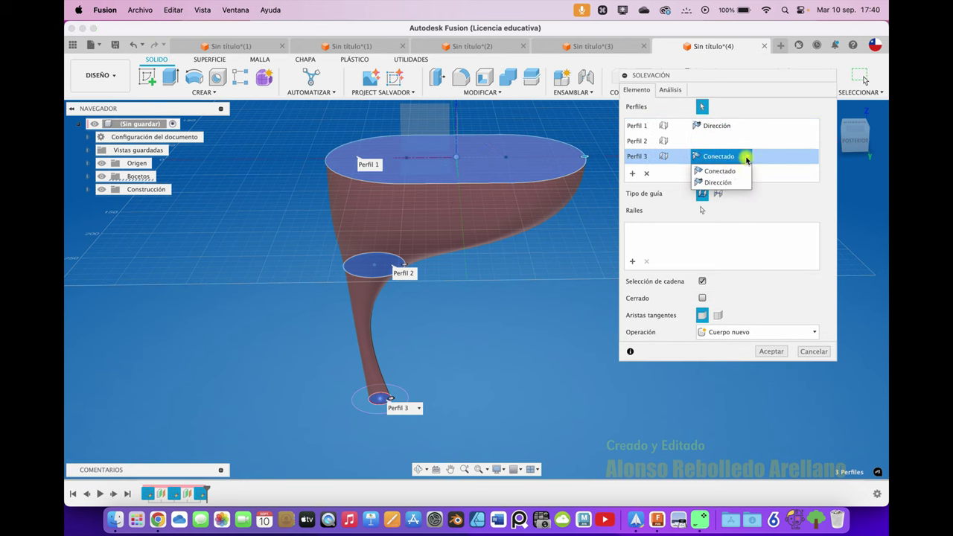
{"action": "left_click", "coordinate": [719, 184]}
{"action": "left_click_drag", "start_coordinate": [378, 384], "coordinate": [382, 392]}
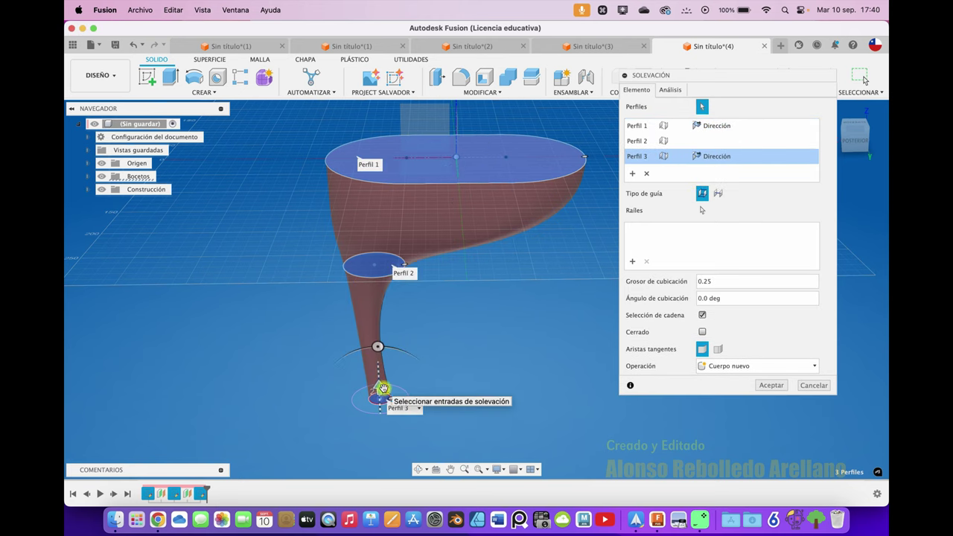
{"action": "left_click_drag", "start_coordinate": [382, 390], "coordinate": [385, 391]}
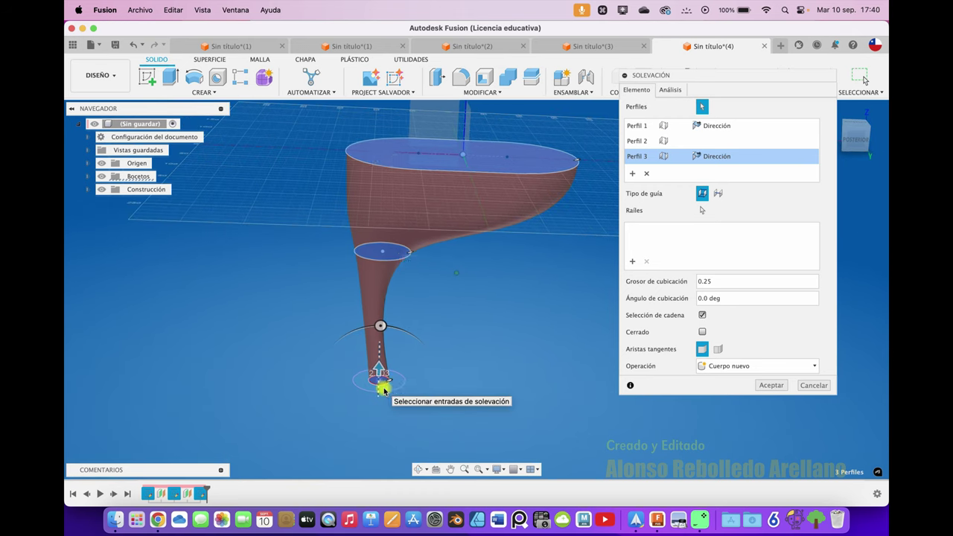
{"action": "left_click", "coordinate": [818, 386]}
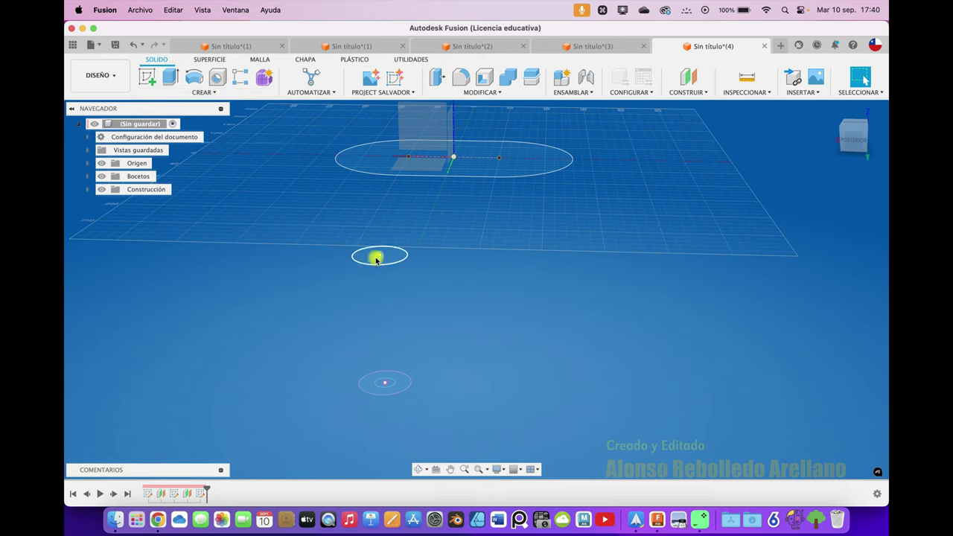
- Loft a new solid body from the slot to the middle circle
{"action": "left_click", "coordinate": [208, 93]}
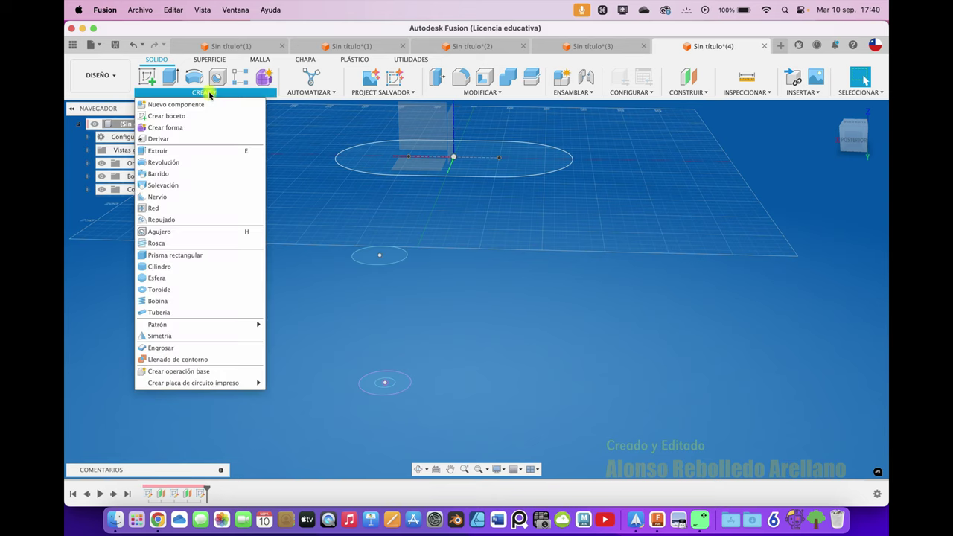
{"action": "left_click", "coordinate": [210, 185]}
{"action": "left_click", "coordinate": [367, 160]}
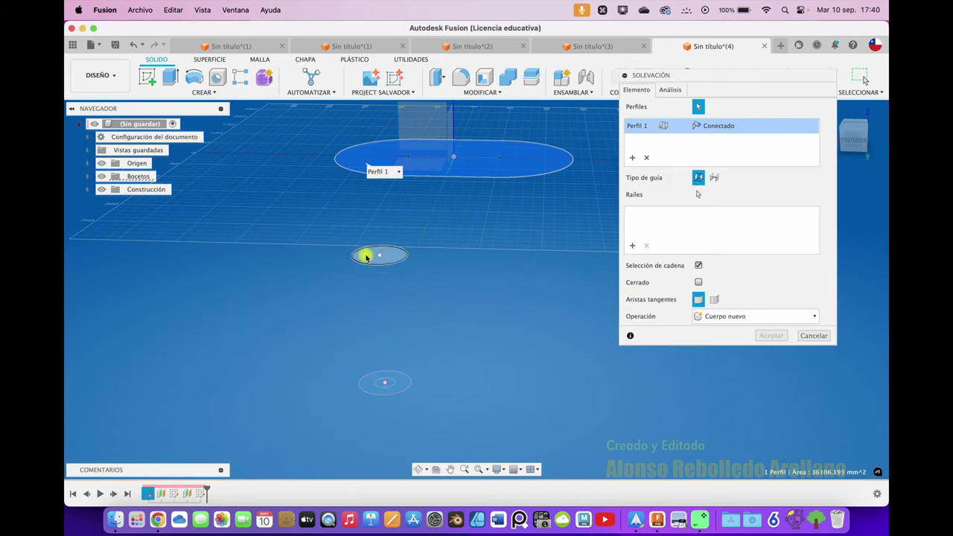
{"action": "left_click", "coordinate": [366, 257]}
{"action": "left_click", "coordinate": [773, 337]}
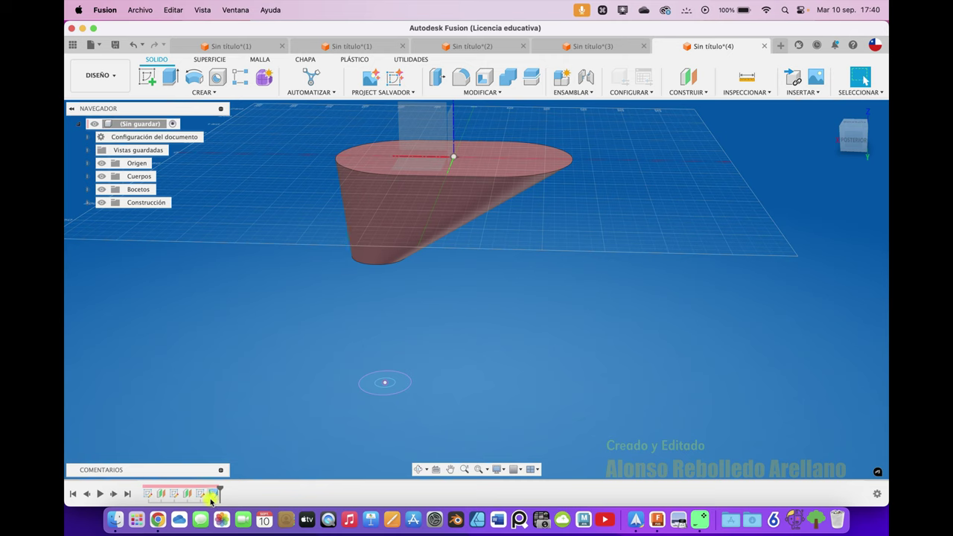
- Loft the body's bottom circular face to the small circle, joined, forming the spout
{"action": "left_click", "coordinate": [201, 92]}
{"action": "left_click", "coordinate": [182, 187]}
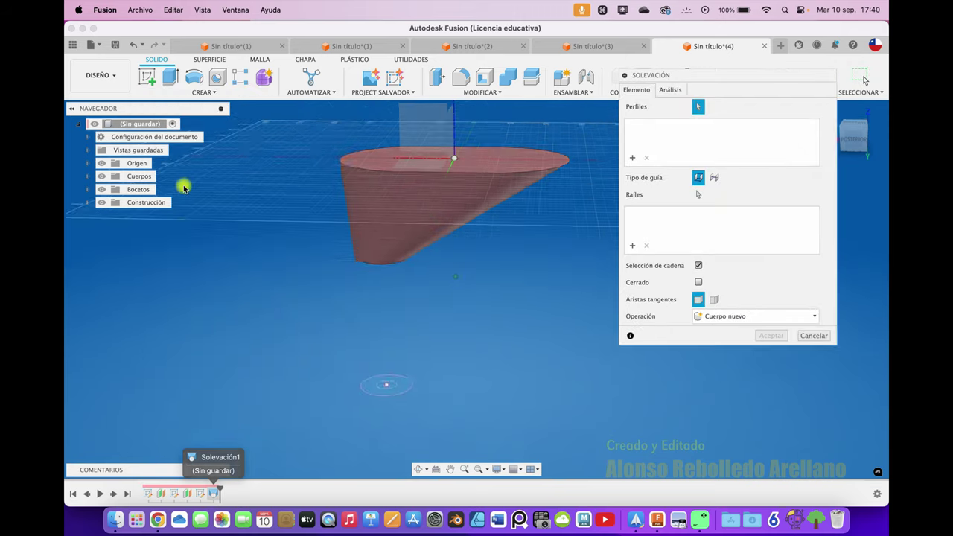
{"action": "middle_click_drag", "start_coordinate": [184, 188], "coordinate": [264, 228], "text": "shift"}
{"action": "left_click", "coordinate": [393, 300]}
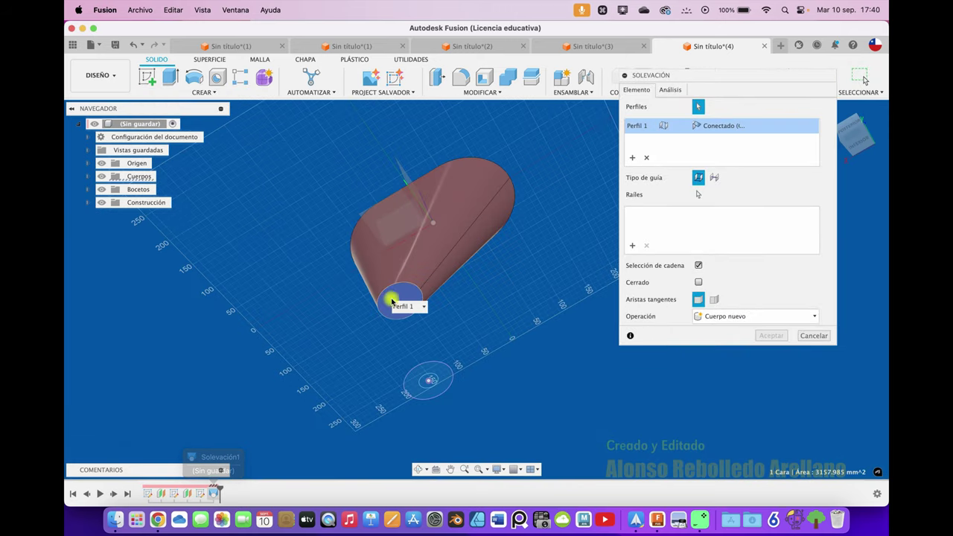
{"action": "left_click", "coordinate": [424, 383]}
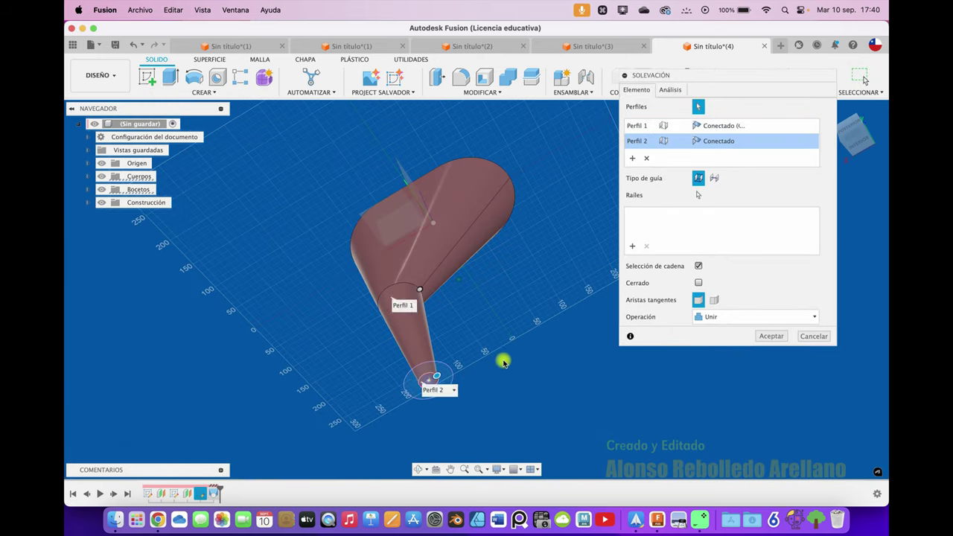
{"action": "middle_click_drag", "start_coordinate": [504, 360], "coordinate": [633, 336], "text": "shift"}
{"action": "left_click", "coordinate": [772, 337]}
{"action": "mouse_move", "coordinate": [768, 334]}
{"action": "middle_mouse_down", "text": "shift"}
{"action": "mouse_move", "coordinate": [422, 266]}
{"action": "mouse_move", "coordinate": [441, 238]}
{"action": "middle_mouse_up", "text": "shift"}
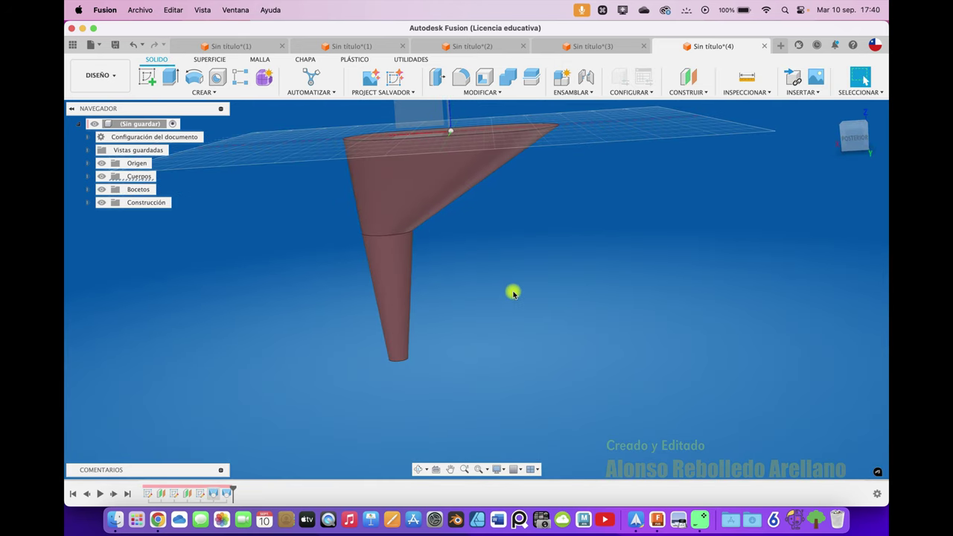
{"action": "middle_click_drag", "start_coordinate": [339, 319], "coordinate": [375, 206], "text": "shift"}
- Shell the funnel to 2 mm, removing the slot-shaped top face and the small bottom face
{"action": "middle_click_drag", "start_coordinate": [345, 247], "coordinate": [846, 126], "text": "shift"}
{"action": "left_click", "coordinate": [855, 138]}
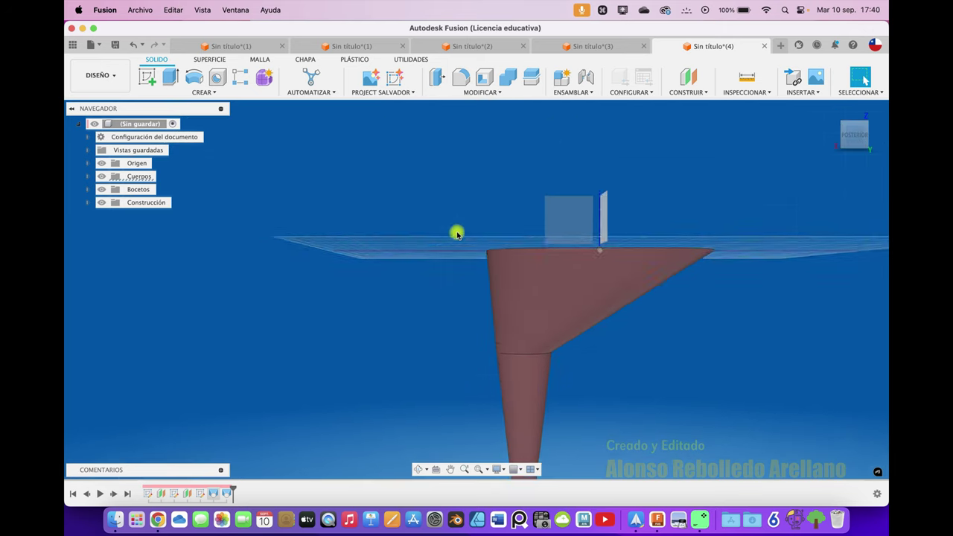
{"action": "scroll", "coordinate": [411, 352], "scroll_direction": "down", "scroll_amount": 3}
{"action": "scroll", "coordinate": [412, 353], "scroll_direction": "down", "scroll_amount": 5, "text": "shift"}
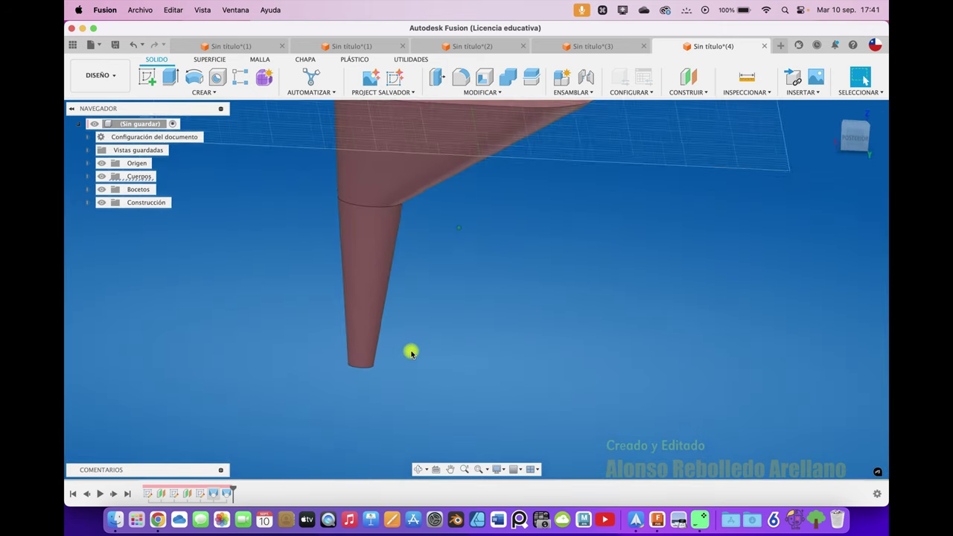
{"action": "left_click", "coordinate": [483, 77]}
{"action": "left_click", "coordinate": [437, 261]}
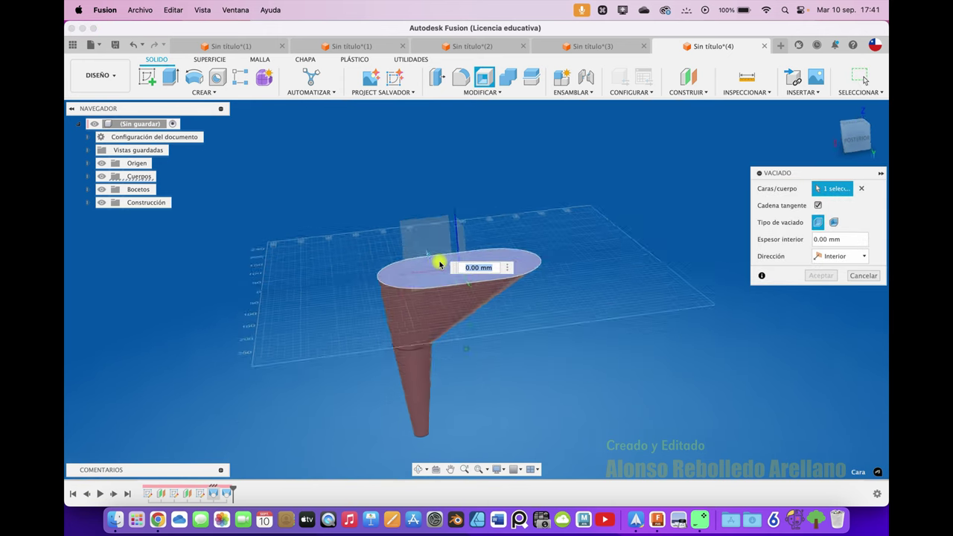
{"action": "scroll", "coordinate": [474, 434], "scroll_direction": "down", "scroll_amount": 5, "text": "shift"}
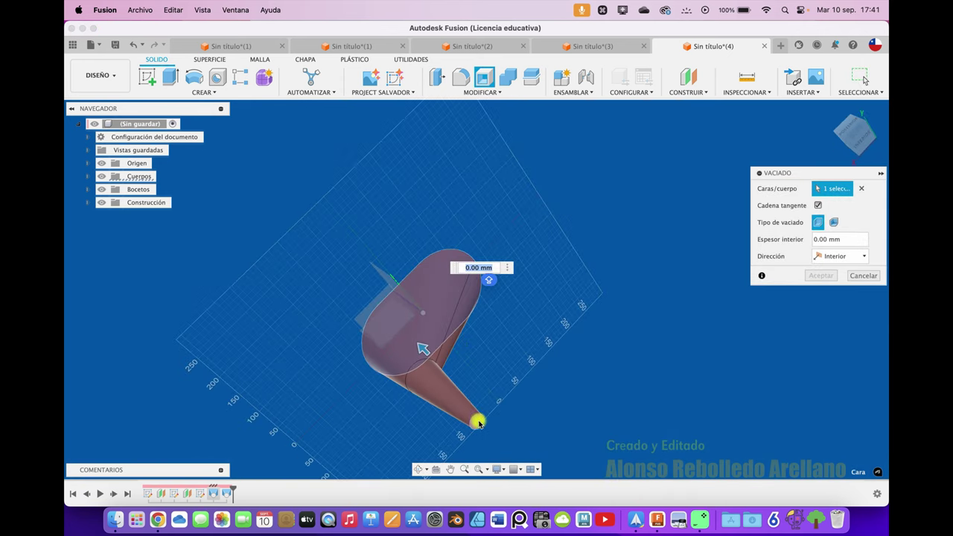
{"action": "left_click", "coordinate": [477, 422]}
{"action": "type", "text": "2"}
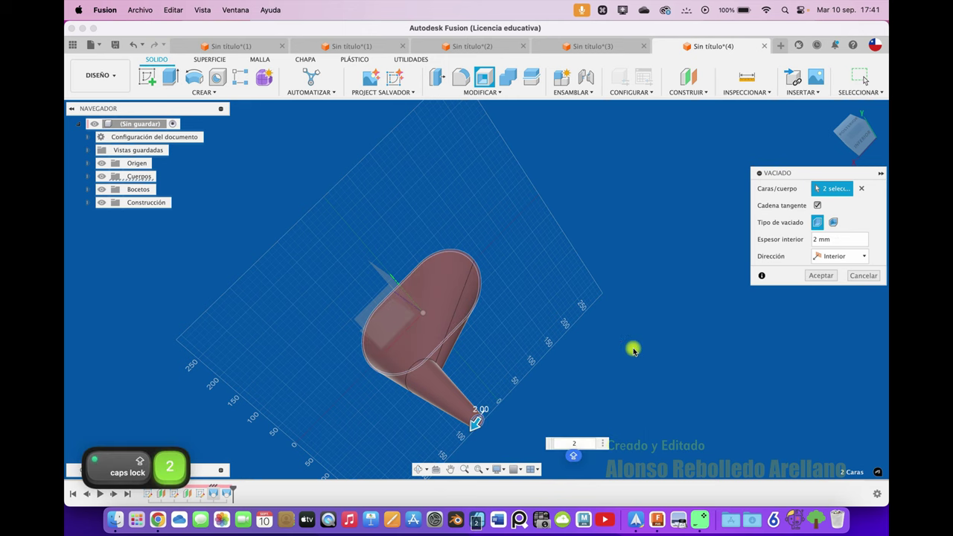
{"action": "left_click", "coordinate": [819, 276]}
- Orbit around the hollow funnel to inspect it, then start a new empty design
{"action": "scroll", "coordinate": [664, 298], "scroll_direction": "down", "scroll_amount": 5, "text": "shift"}
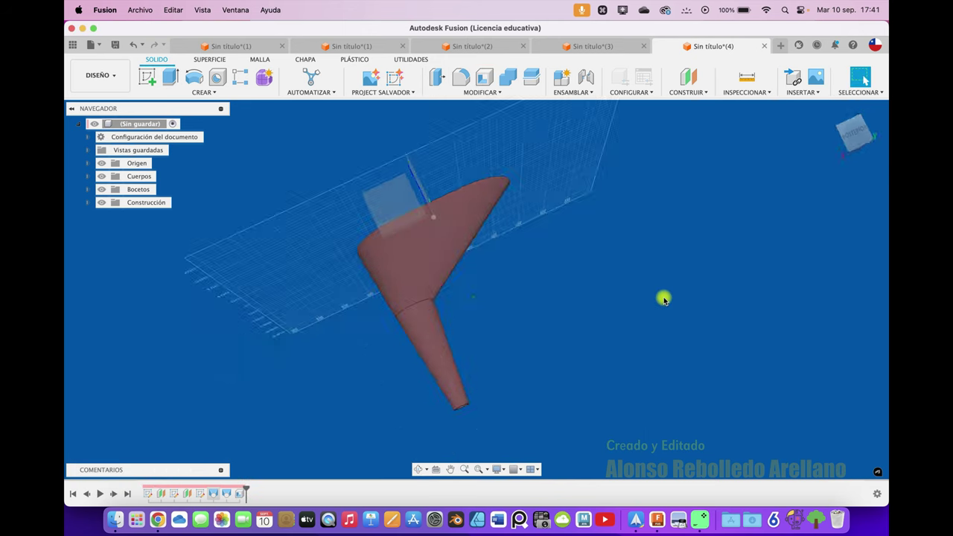
{"action": "scroll", "coordinate": [665, 298], "scroll_direction": "down", "scroll_amount": 5, "text": "shift"}
{"action": "scroll", "coordinate": [665, 298], "scroll_direction": "down", "scroll_amount": 3, "text": "shift"}
{"action": "scroll", "coordinate": [664, 298], "scroll_direction": "down", "scroll_amount": 5, "text": "shift"}
{"action": "scroll", "coordinate": [664, 298], "scroll_direction": "down", "scroll_amount": 2, "text": "shift"}
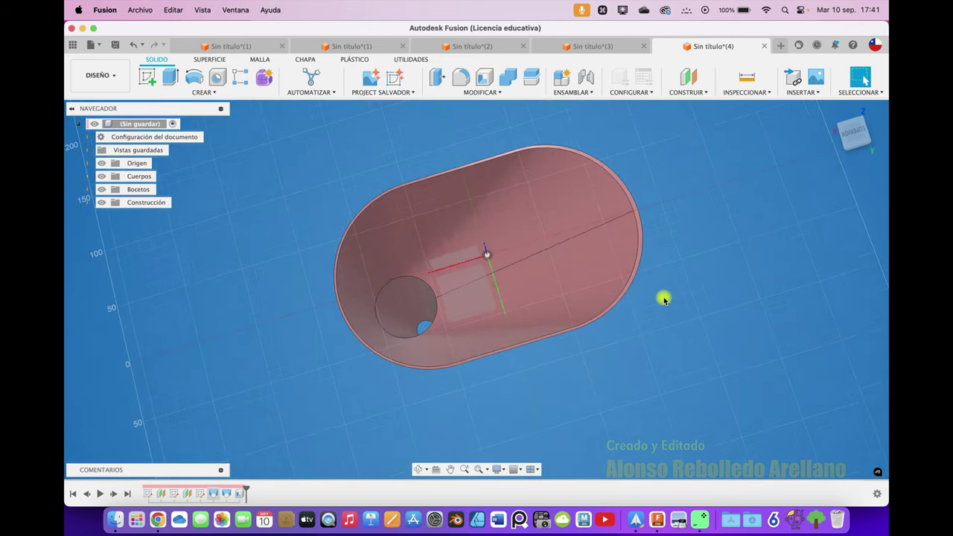
{"action": "scroll", "coordinate": [665, 298], "scroll_direction": "down", "scroll_amount": 3, "text": "shift"}
{"action": "mouse_move", "coordinate": [665, 298]}
{"action": "middle_mouse_down", "text": "shift"}
{"action": "mouse_move", "coordinate": [615, 258]}
{"action": "mouse_move", "coordinate": [365, 264]}
{"action": "mouse_move", "coordinate": [358, 293]}
{"action": "middle_mouse_up", "text": "shift"}
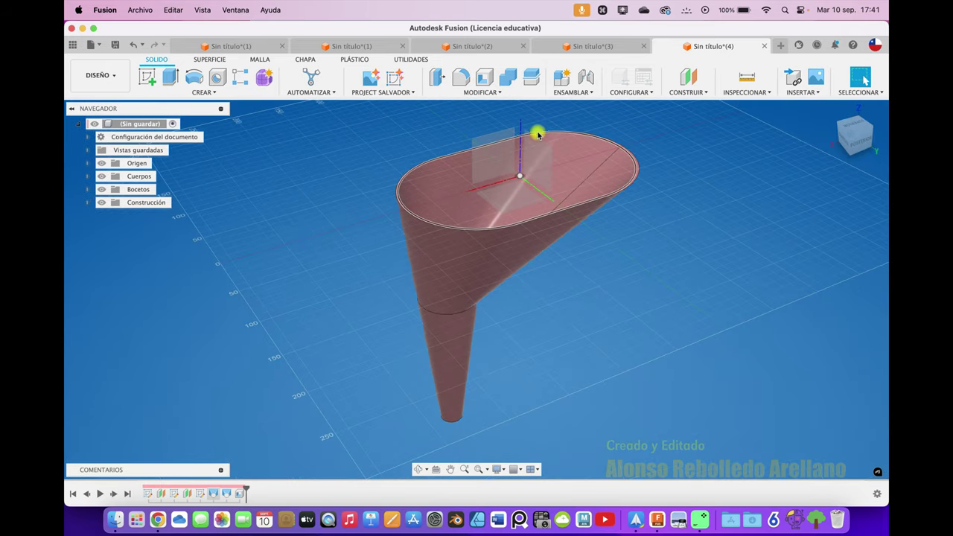
{"action": "middle_click_drag", "start_coordinate": [562, 315], "coordinate": [615, 294], "text": "shift"}
{"action": "scroll", "coordinate": [615, 293], "scroll_direction": "down", "scroll_amount": 5, "text": "shift"}
{"action": "scroll", "coordinate": [616, 293], "scroll_direction": "down", "scroll_amount": 5, "text": "shift"}
{"action": "scroll", "coordinate": [616, 293], "scroll_direction": "down", "scroll_amount": 3, "text": "shift"}
{"action": "scroll", "coordinate": [615, 294], "scroll_direction": "down", "scroll_amount": 2, "text": "shift"}
{"action": "scroll", "coordinate": [615, 294], "scroll_direction": "down", "scroll_amount": 1, "text": "shift"}
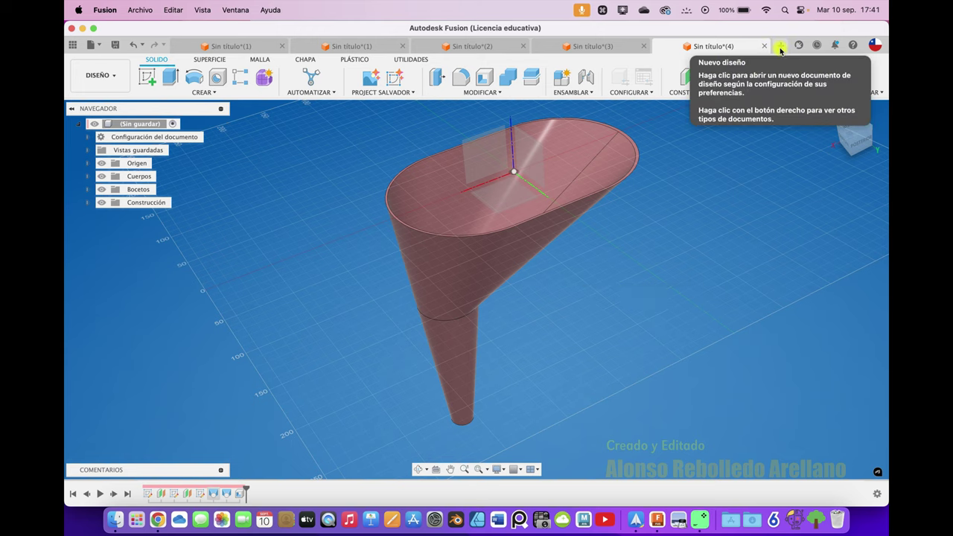
{"action": "left_click", "coordinate": [780, 48]}
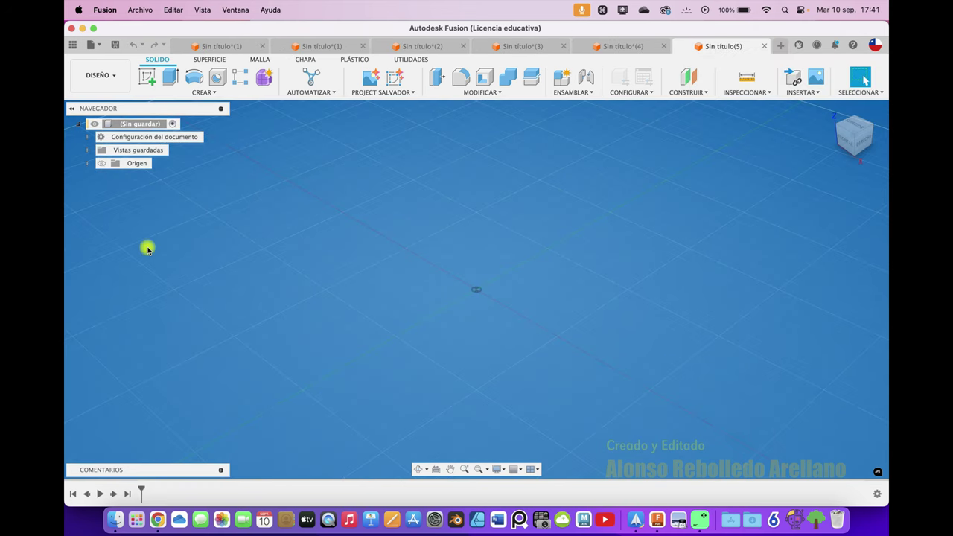
- Show the origin and start a sketch on the front origin plane
{"action": "left_click", "coordinate": [102, 164]}
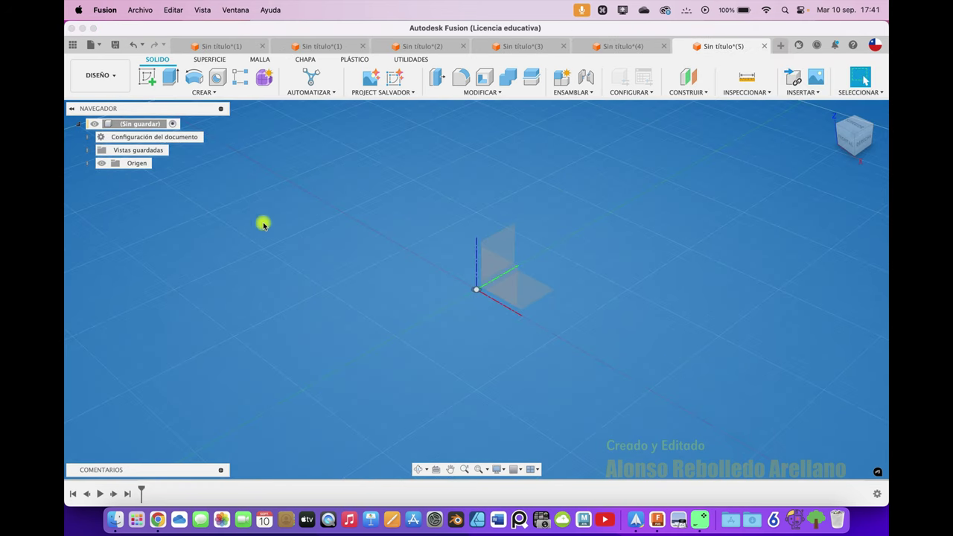
{"action": "left_click", "coordinate": [153, 77]}
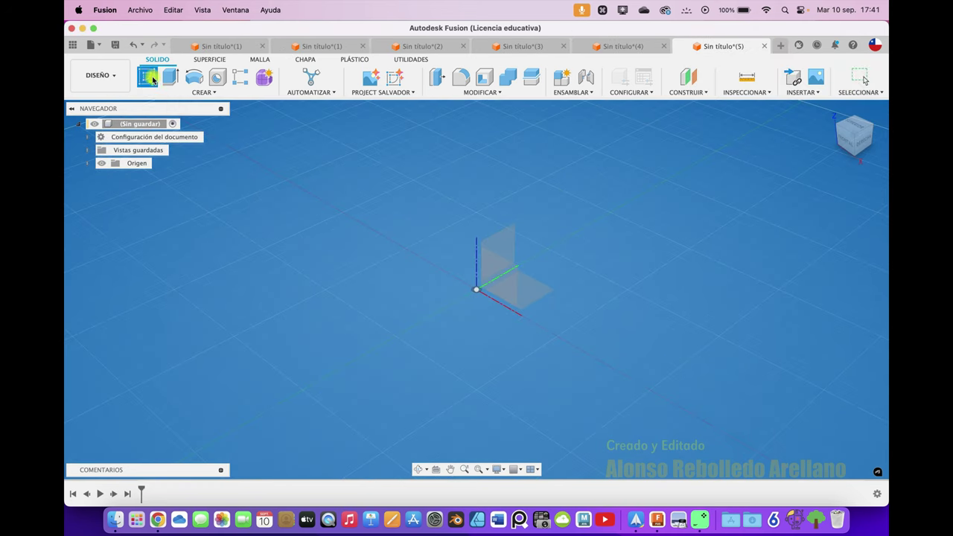
{"action": "left_click", "coordinate": [510, 283]}
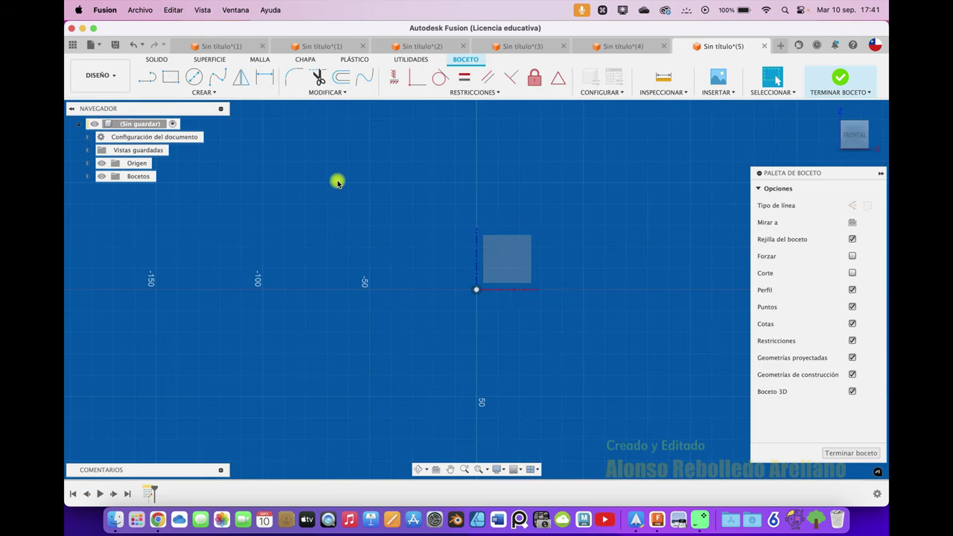
- Draw a centre-point slot centred on the origin and finish the sketch
{"action": "left_click", "coordinate": [222, 97]}
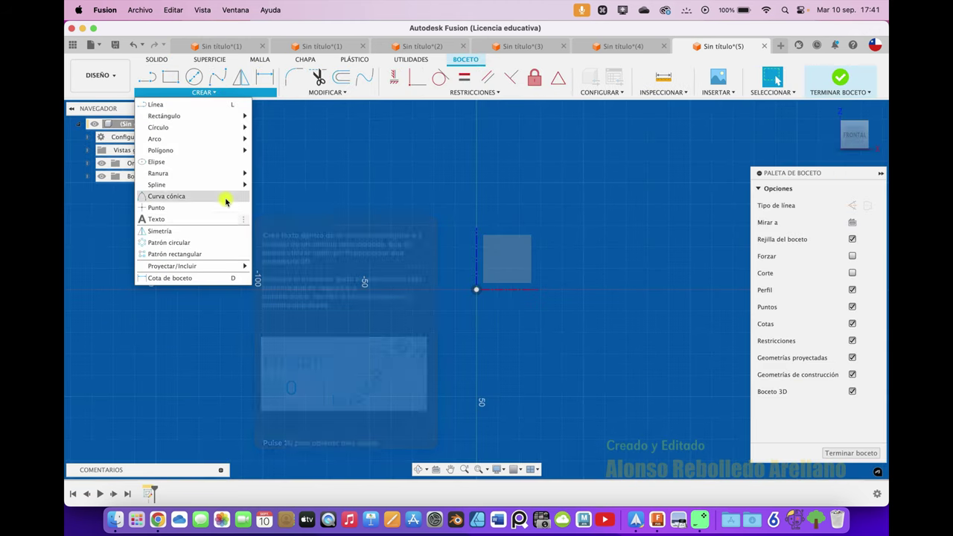
{"action": "mouse_move", "coordinate": [158, 173]}
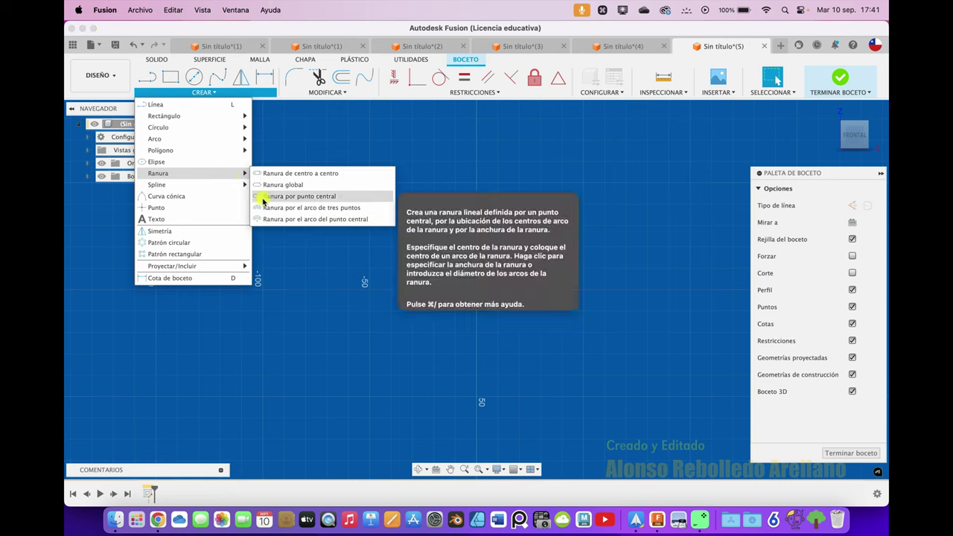
{"action": "left_click", "coordinate": [273, 198]}
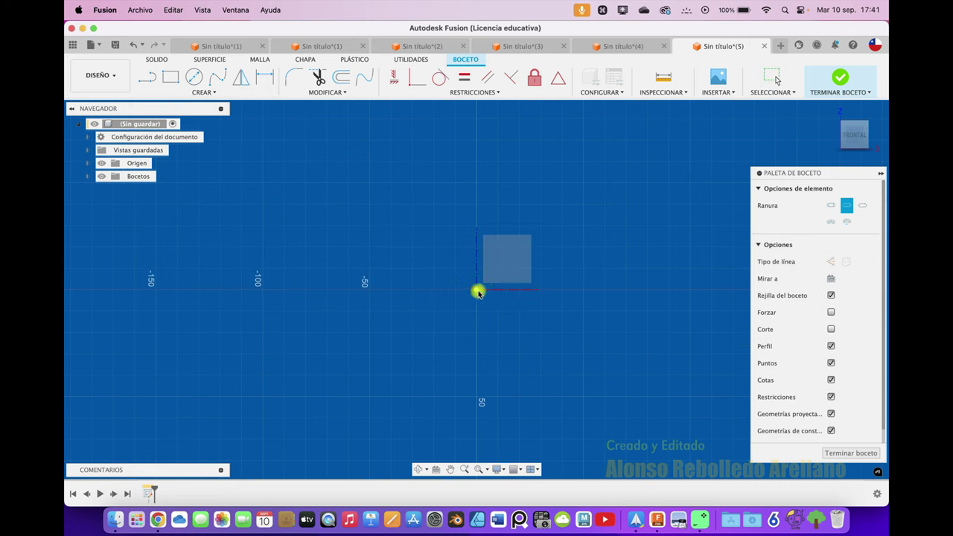
{"action": "left_click", "coordinate": [477, 291]}
{"action": "left_click", "coordinate": [684, 290]}
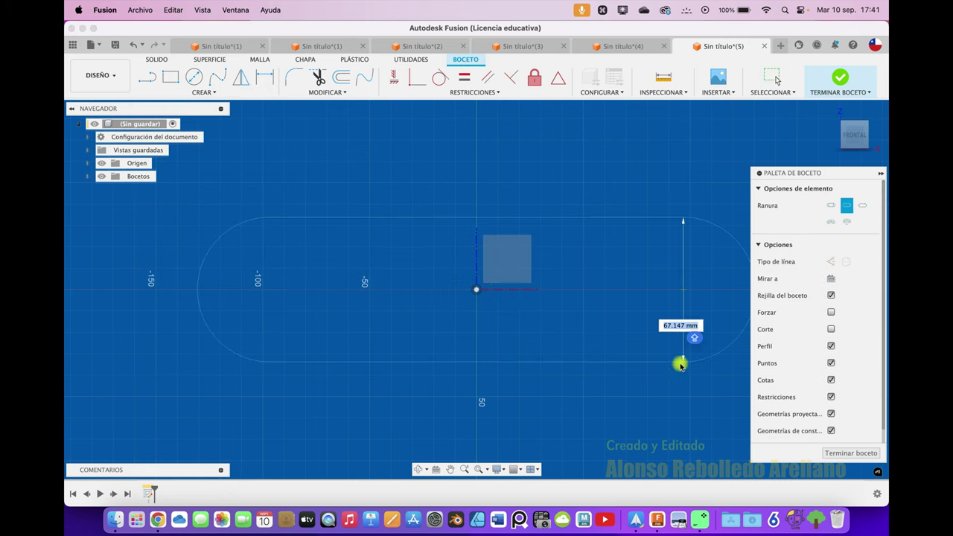
{"action": "left_click", "coordinate": [681, 363]}
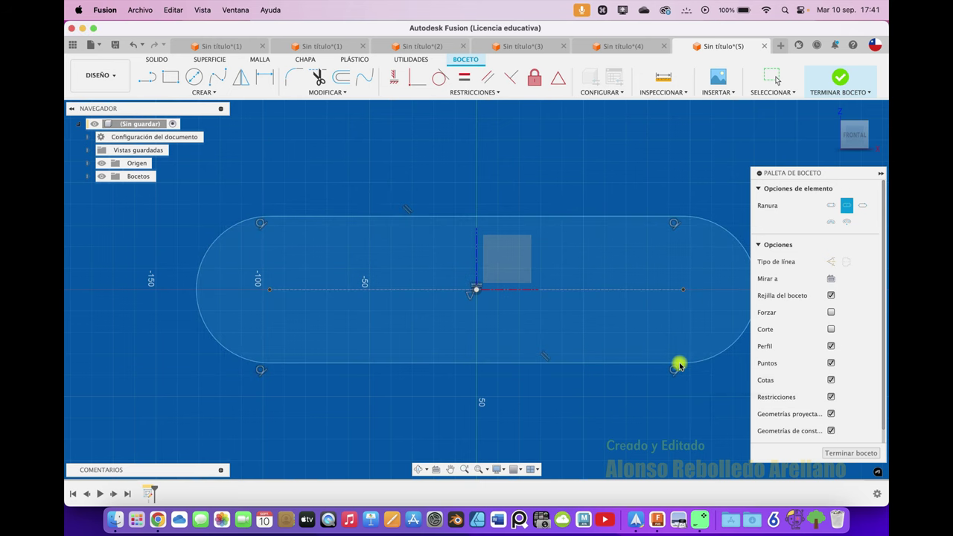
{"action": "left_click", "coordinate": [840, 82]}
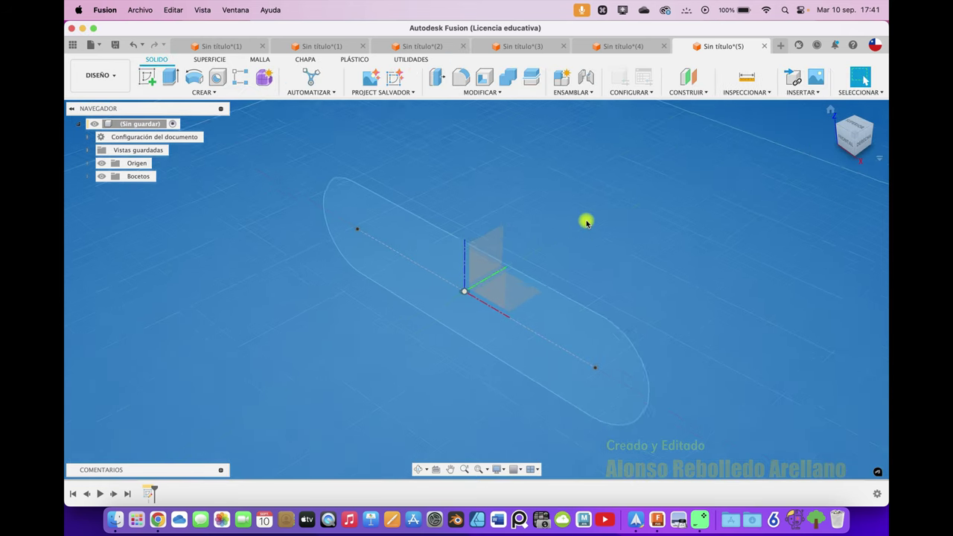
- Create a construction plane offset 269.383 mm from the origin plane
{"action": "left_click", "coordinate": [688, 77]}
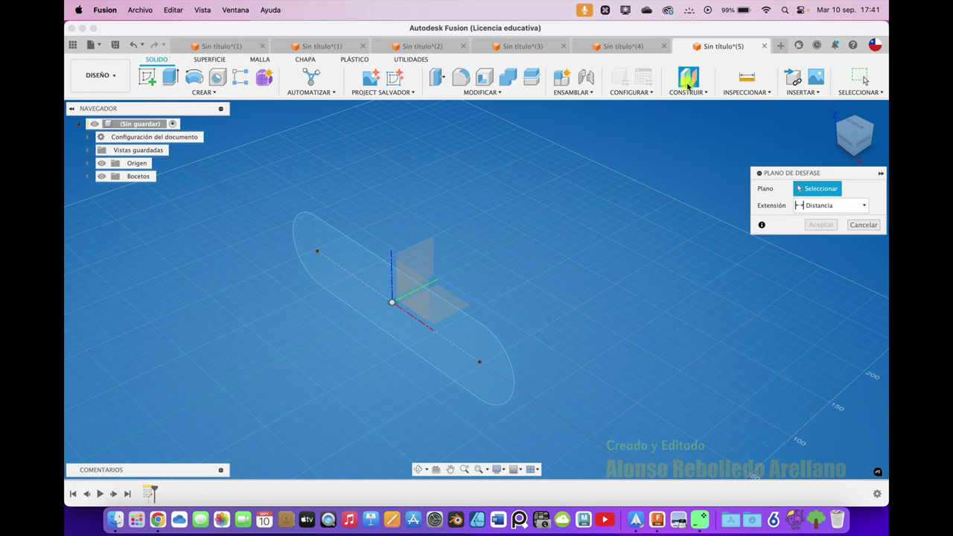
{"action": "left_click", "coordinate": [422, 296]}
{"action": "left_click_drag", "start_coordinate": [418, 295], "coordinate": [638, 190]}
{"action": "middle_click_drag", "start_coordinate": [639, 191], "coordinate": [690, 205], "text": "shift"}
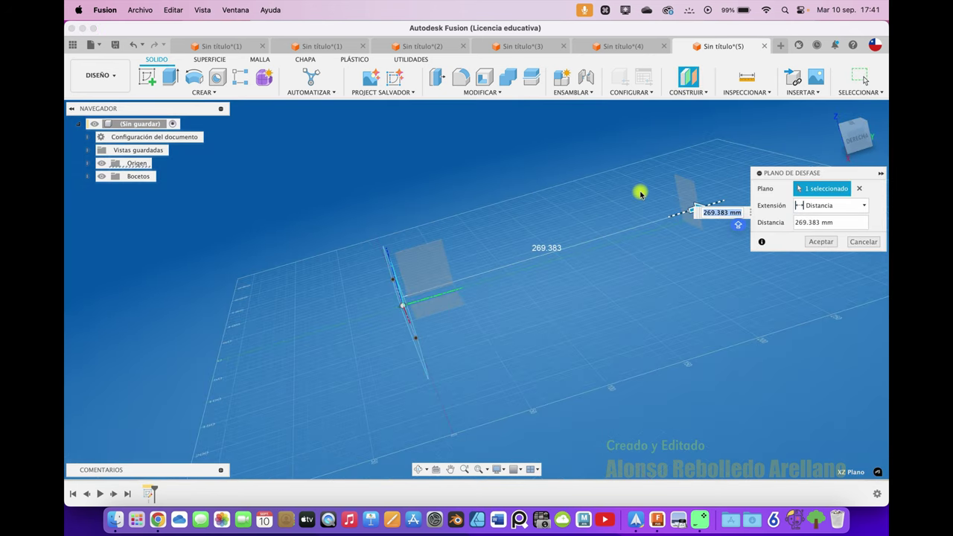
{"action": "left_click", "coordinate": [822, 242]}
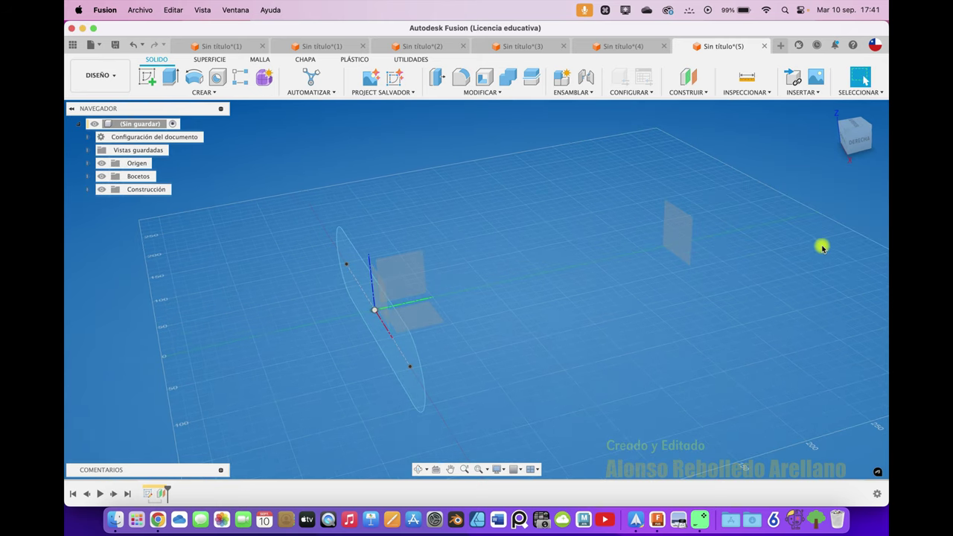
- Sketch a centre-diameter circle about 48.5 mm across on the offset plane and finish the sketch
{"action": "left_click", "coordinate": [147, 76]}
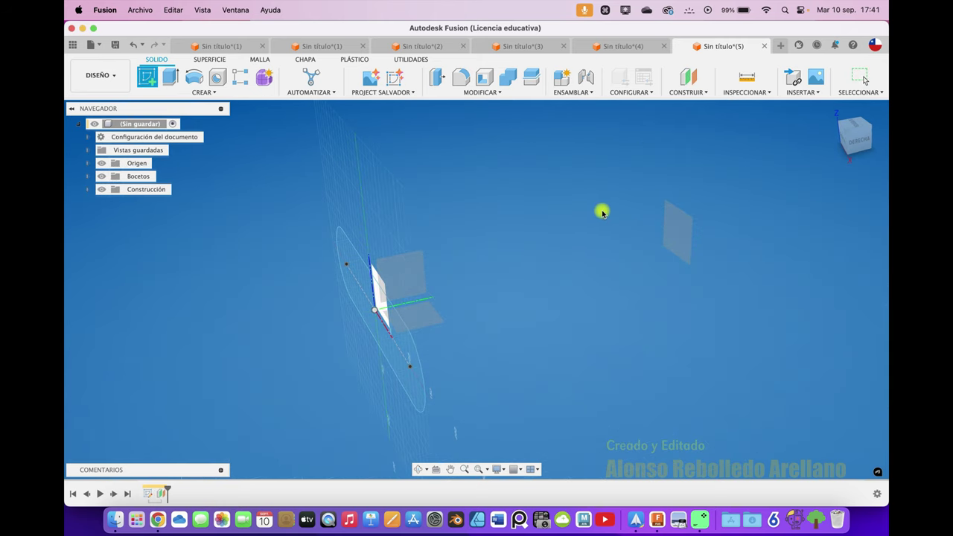
{"action": "left_click", "coordinate": [677, 241]}
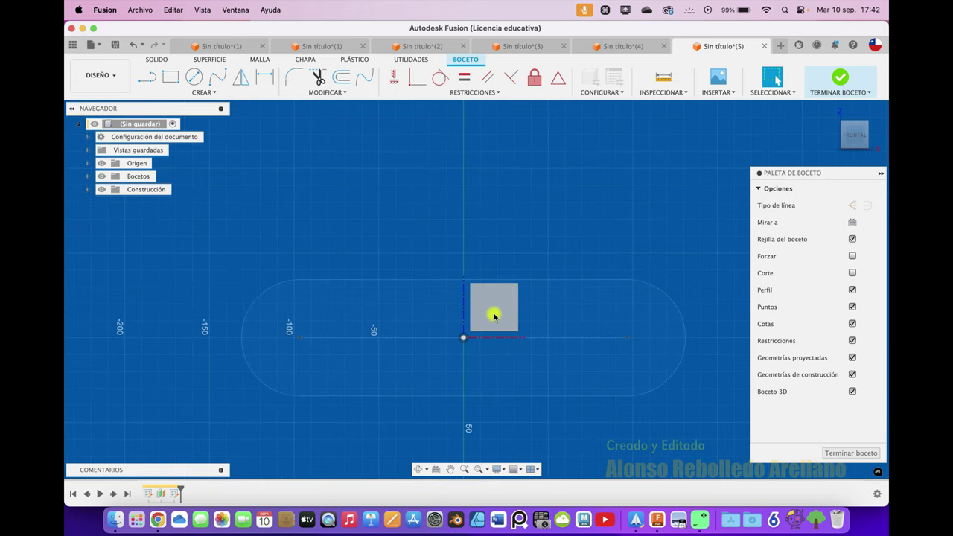
{"action": "left_click", "coordinate": [196, 77]}
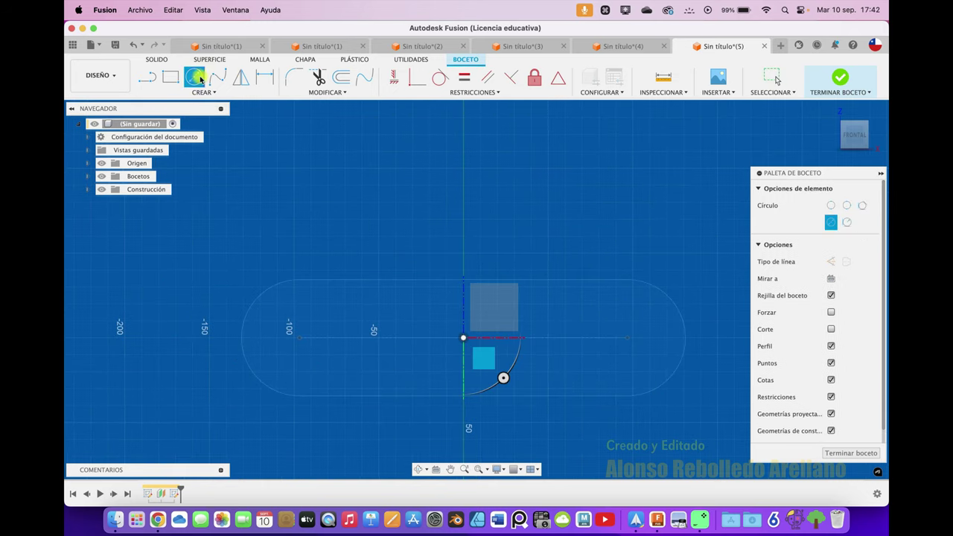
{"action": "left_click", "coordinate": [464, 186]}
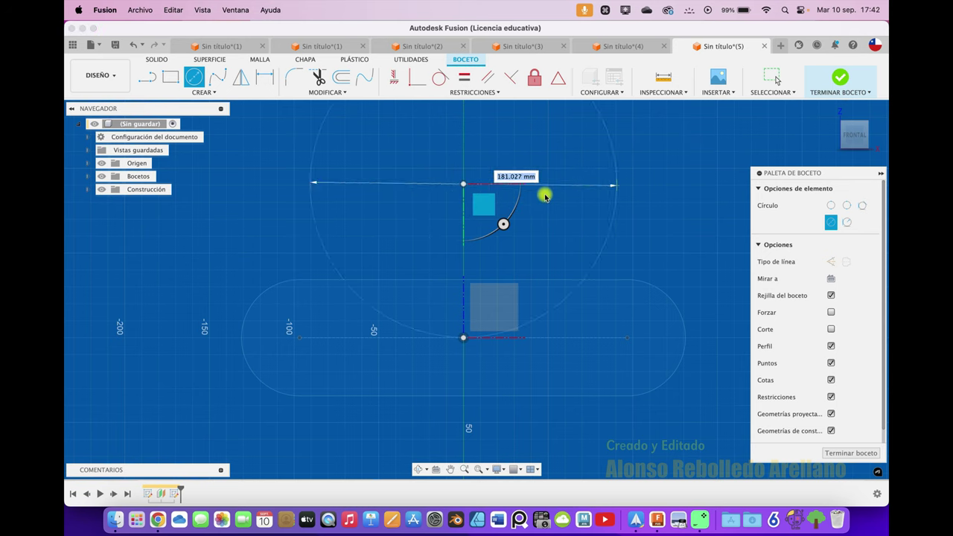
{"action": "left_click", "coordinate": [505, 190]}
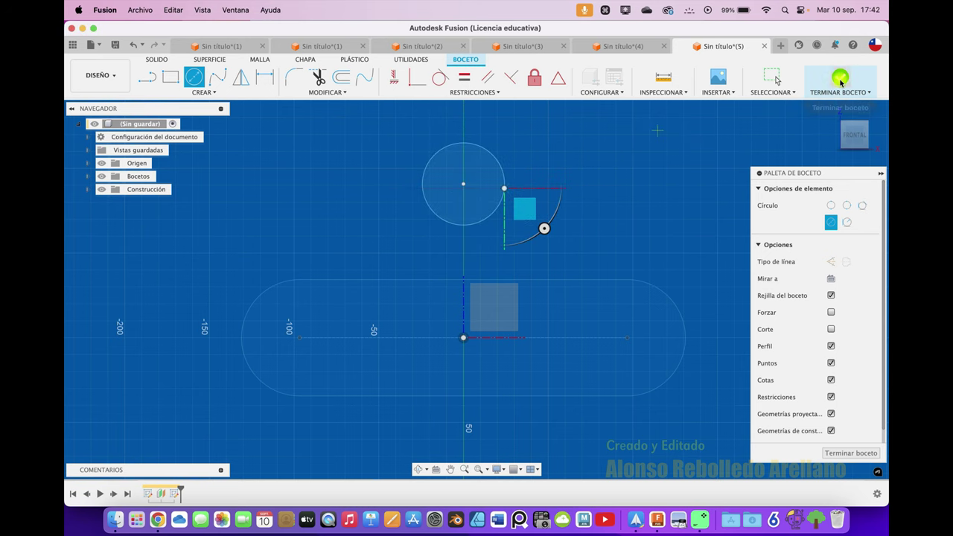
{"action": "left_click", "coordinate": [841, 77]}
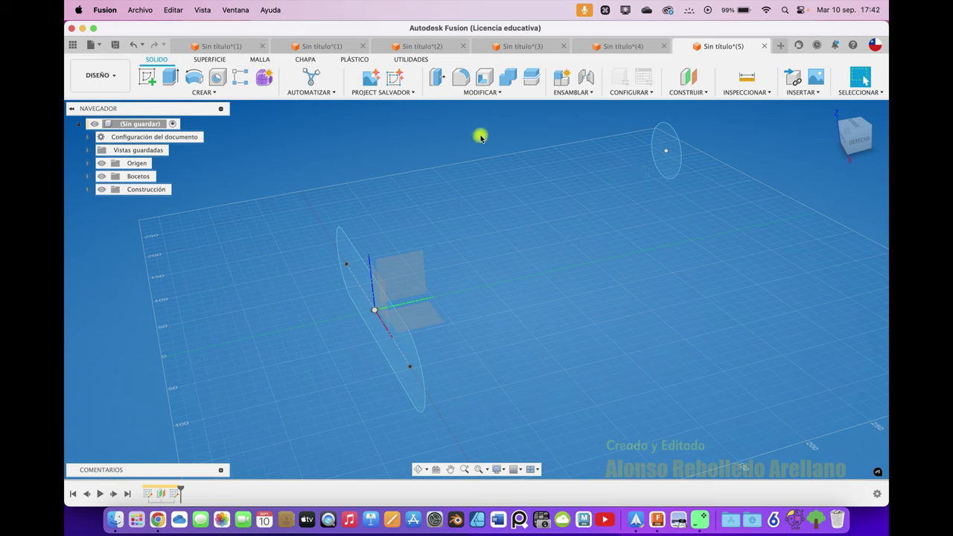
{"action": "left_click", "coordinate": [240, 94]}
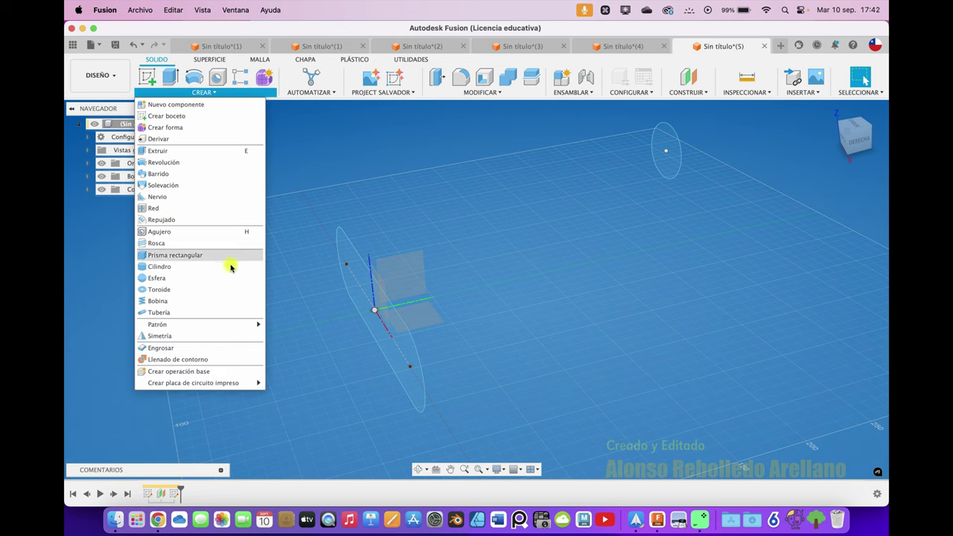
{"action": "left_click", "coordinate": [202, 185]}
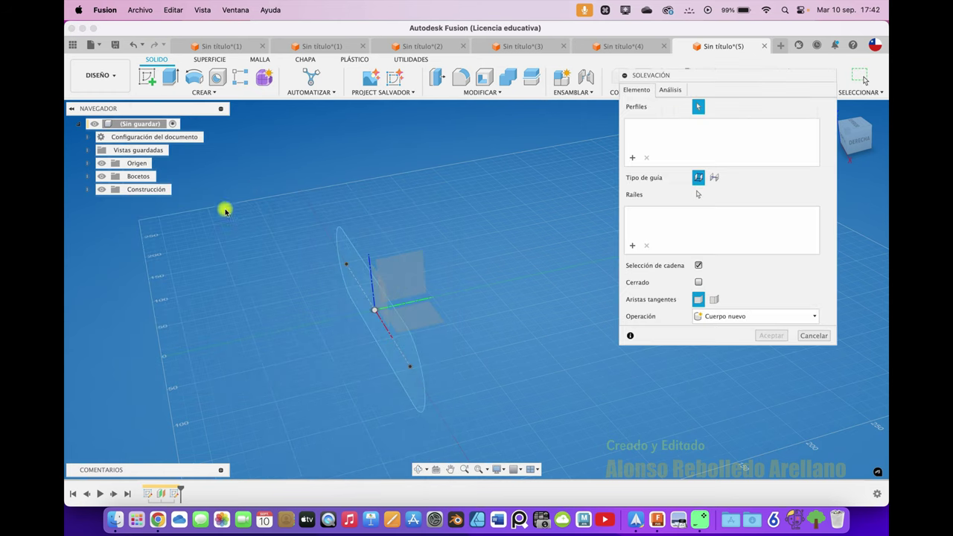
{"action": "left_click", "coordinate": [354, 301]}
{"action": "left_click", "coordinate": [369, 304]}
{"action": "mouse_move", "coordinate": [379, 298]}
{"action": "middle_mouse_down", "text": "shift"}
{"action": "mouse_move", "coordinate": [481, 222]}
{"action": "mouse_move", "coordinate": [571, 184]}
{"action": "middle_mouse_up", "text": "shift"}
{"action": "left_click", "coordinate": [578, 181]}
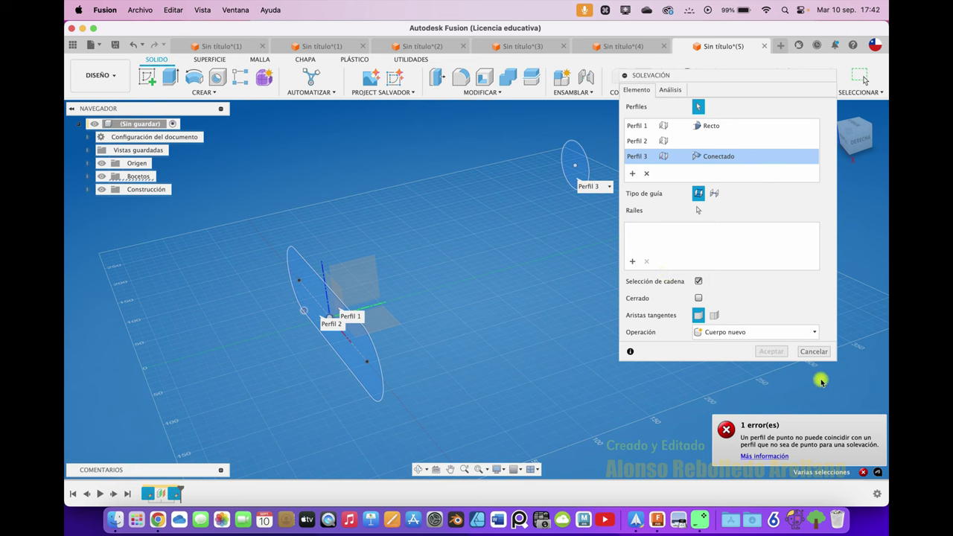
{"action": "left_click", "coordinate": [814, 351]}
{"action": "left_click", "coordinate": [206, 93]}
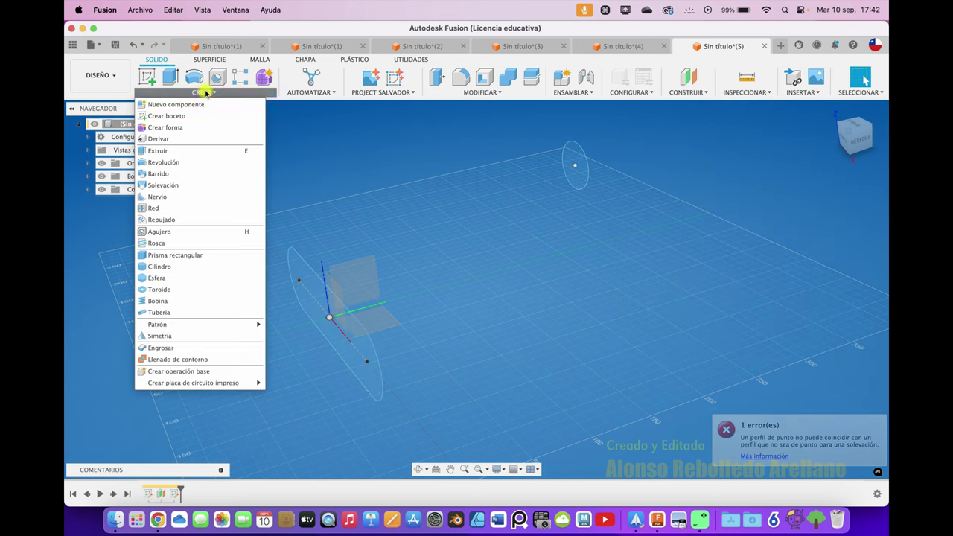
{"action": "left_click", "coordinate": [181, 185]}
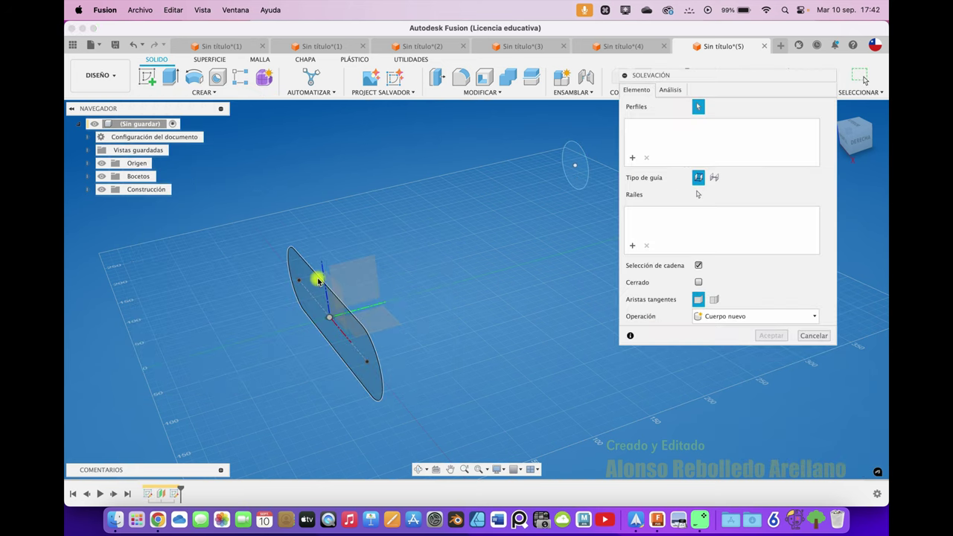
{"action": "left_click", "coordinate": [312, 283]}
{"action": "left_click", "coordinate": [577, 188]}
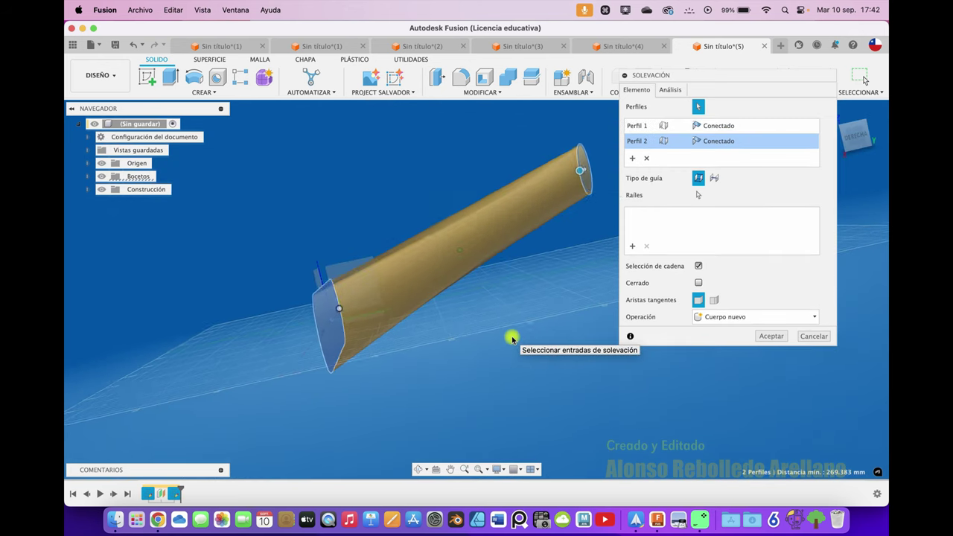
{"action": "middle_click_drag", "start_coordinate": [512, 339], "coordinate": [512, 337], "text": "shift"}
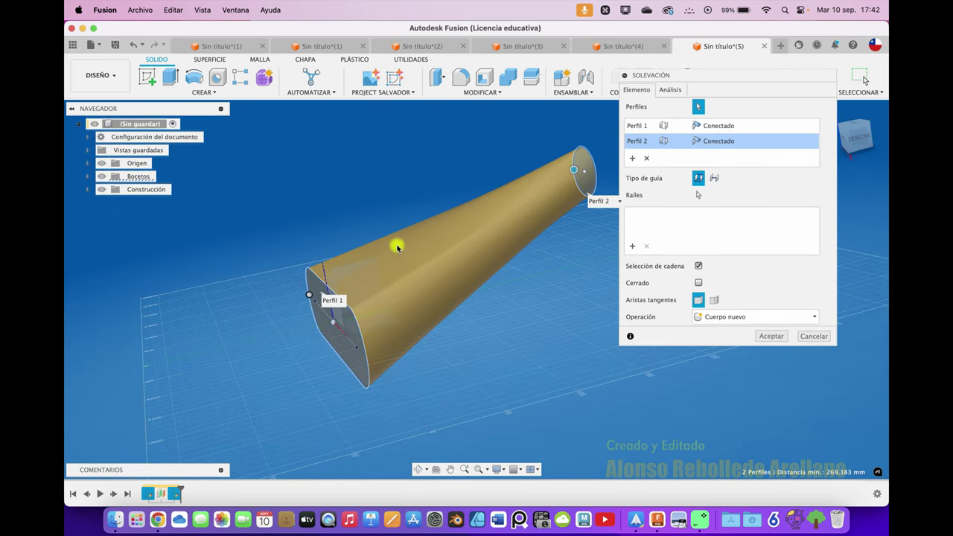
{"action": "mouse_move", "coordinate": [395, 262]}
{"action": "middle_mouse_down", "text": "shift"}
{"action": "mouse_move", "coordinate": [428, 298]}
{"action": "mouse_move", "coordinate": [454, 296]}
{"action": "middle_mouse_up", "text": "shift"}
{"action": "left_click", "coordinate": [814, 337]}
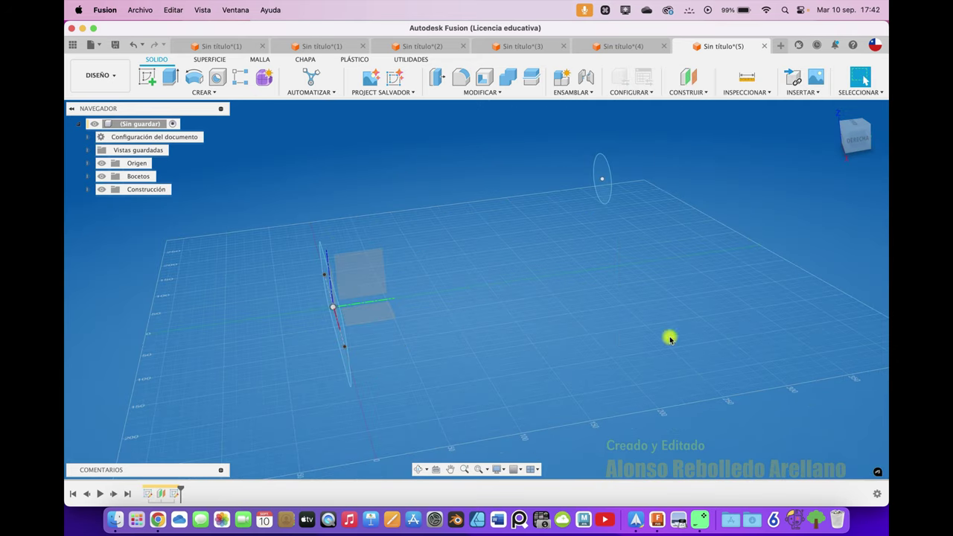
{"action": "middle_click_drag", "start_coordinate": [562, 349], "coordinate": [307, 214], "text": "shift"}
{"action": "left_click", "coordinate": [147, 77]}
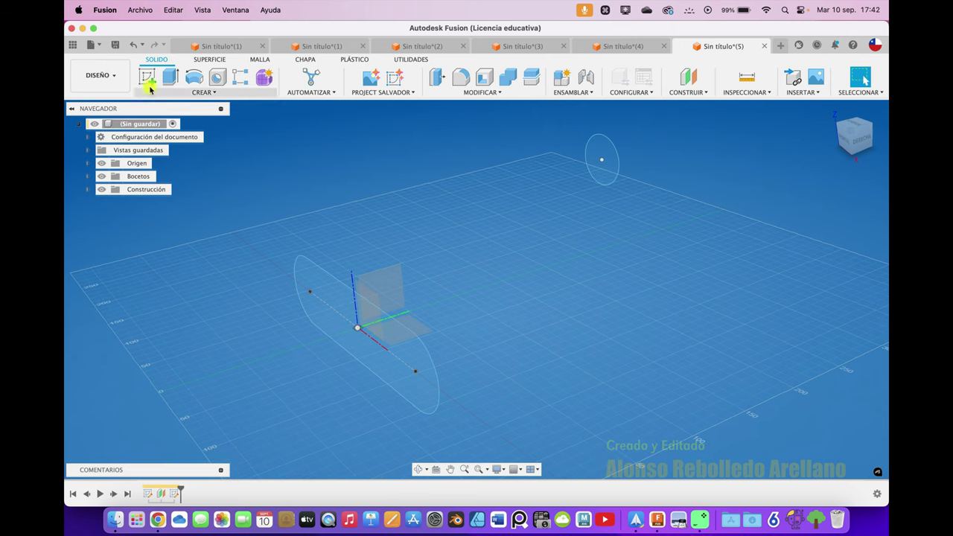
- Start a sketch on an origin plane, return to the home view, and begin Intersect
{"action": "left_click", "coordinate": [390, 283]}
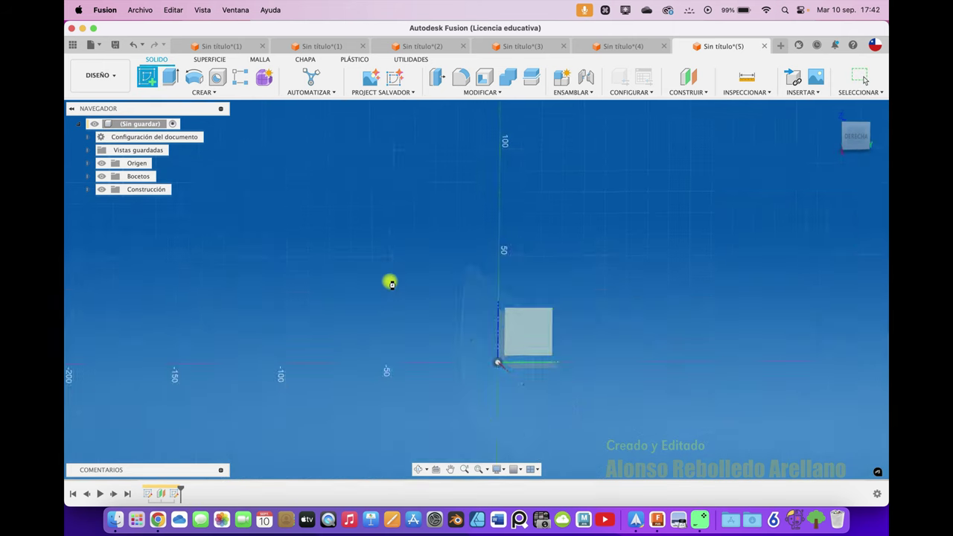
{"action": "left_click", "coordinate": [831, 110]}
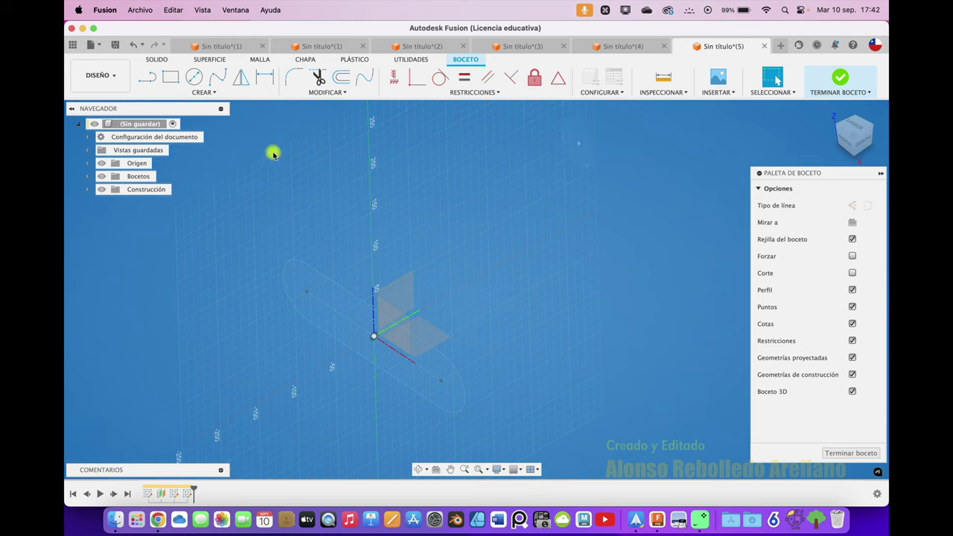
{"action": "left_click", "coordinate": [218, 91]}
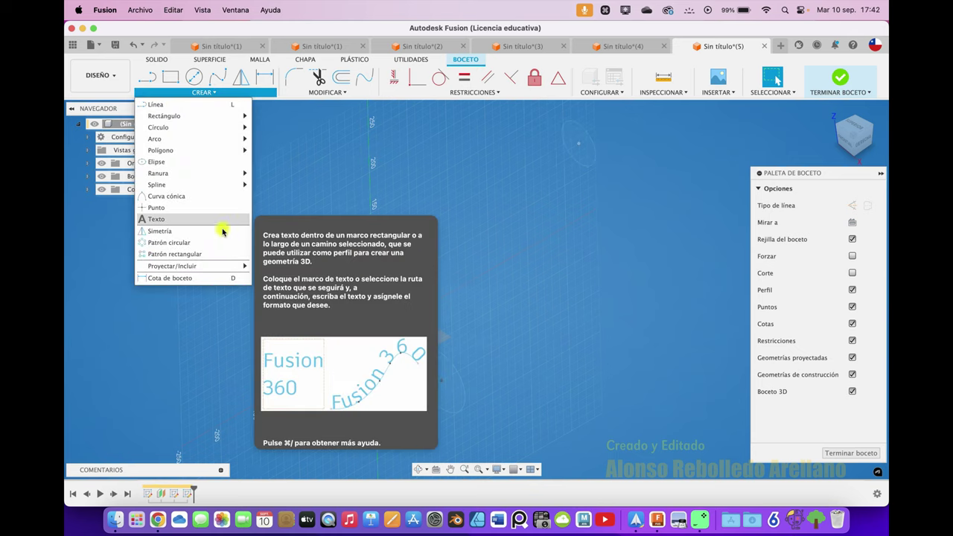
{"action": "mouse_move", "coordinate": [190, 265]}
{"action": "left_click", "coordinate": [276, 277]}
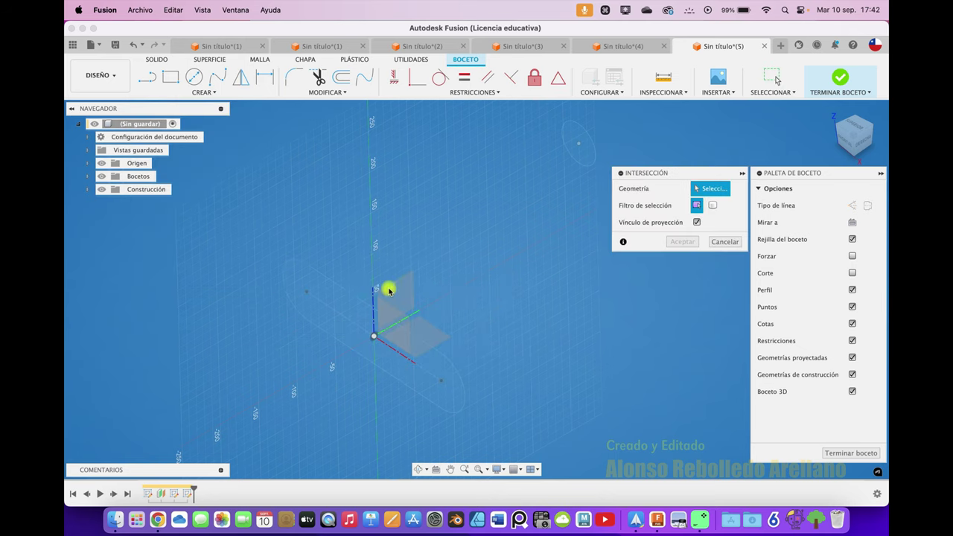
- Intersect both slot lines and the offset circle into the sketch as reference points
{"action": "left_click", "coordinate": [339, 289]}
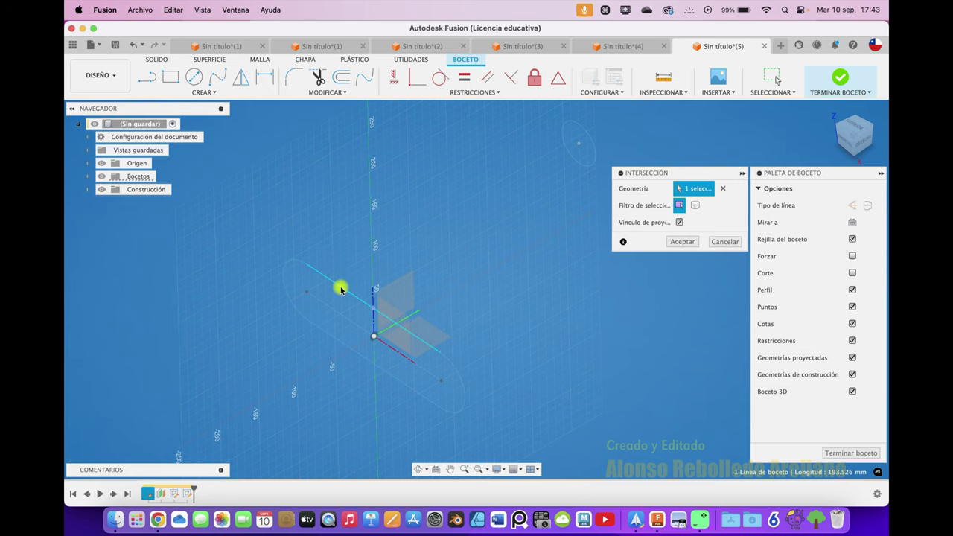
{"action": "left_click", "coordinate": [366, 359]}
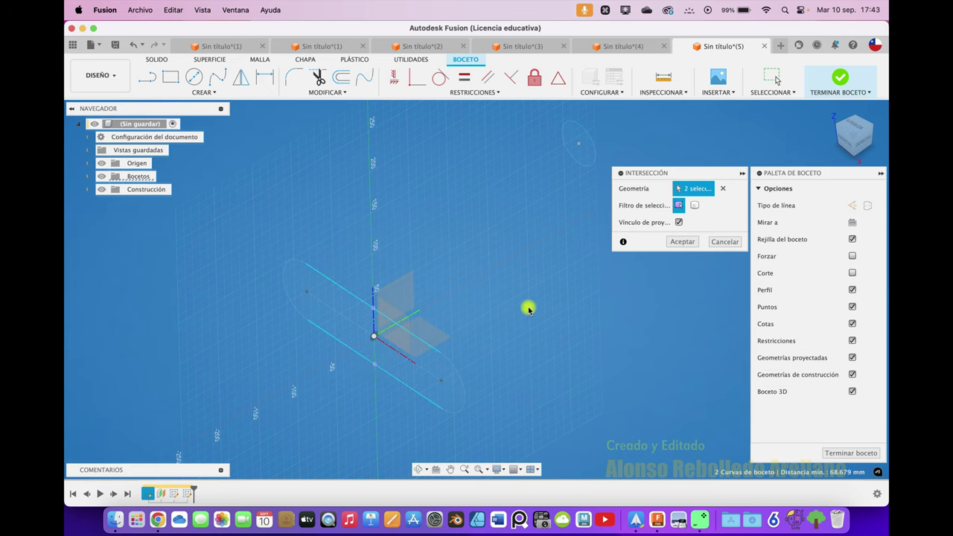
{"action": "left_click", "coordinate": [485, 165]}
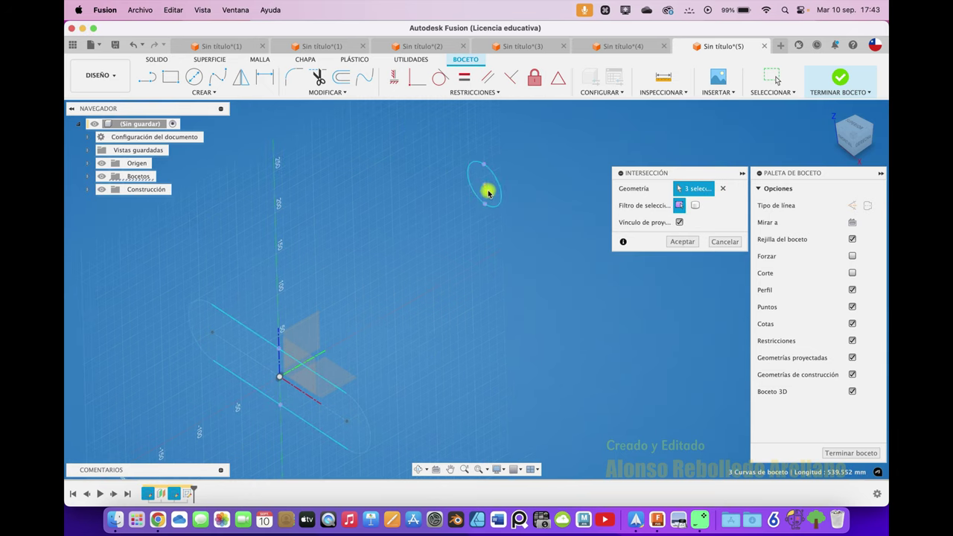
{"action": "left_click", "coordinate": [693, 243]}
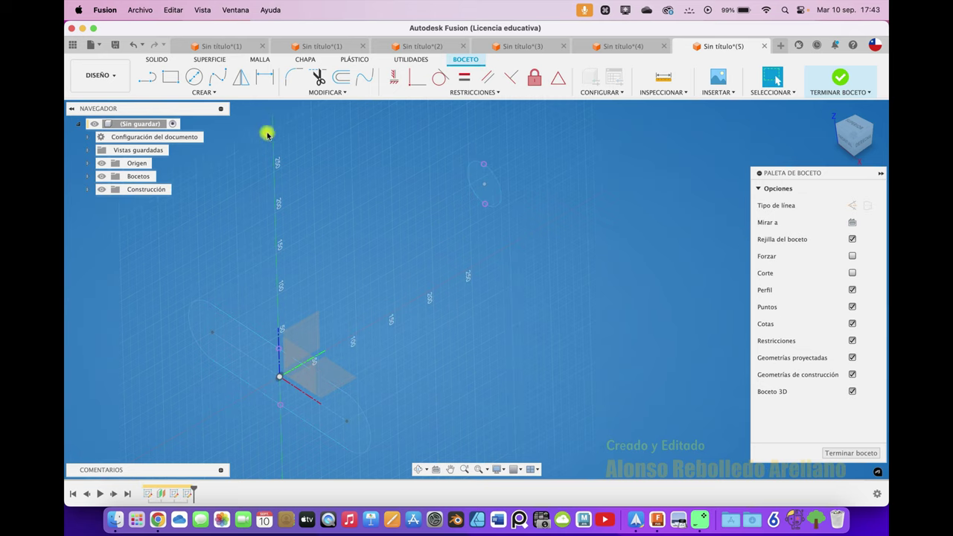
{"action": "mouse_move", "coordinate": [854, 134]}
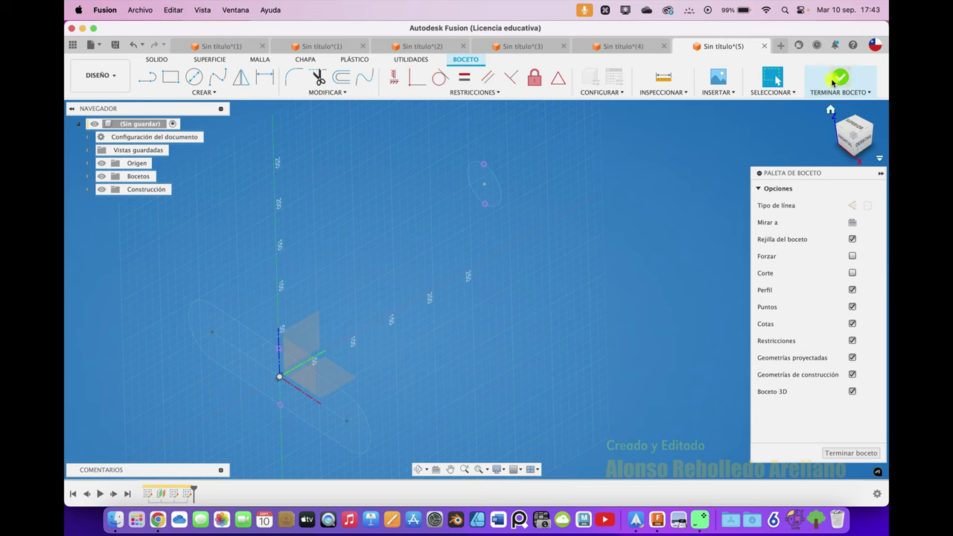
{"action": "left_click", "coordinate": [217, 78]}
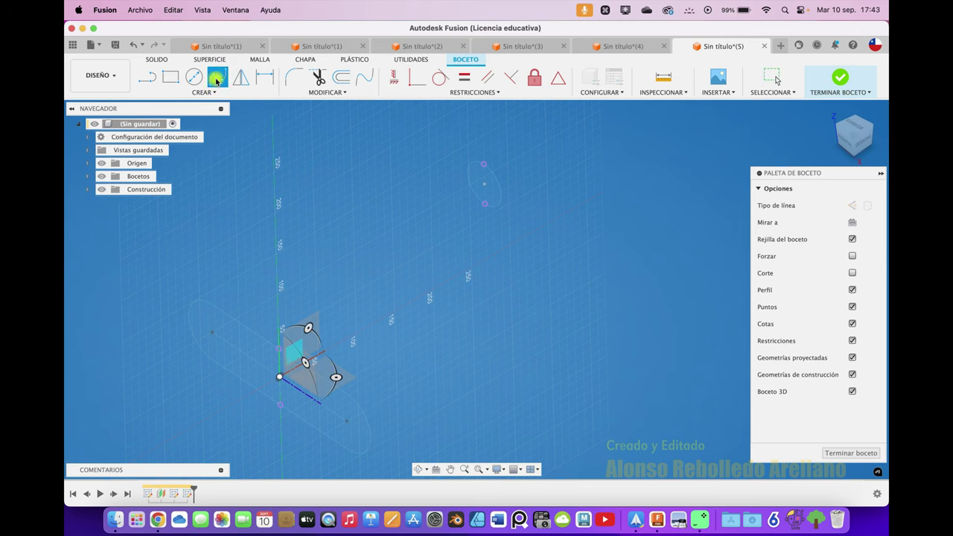
- In the Right view, draw a fit-point spline from the slot's upper point to the circle's upper point
{"action": "left_click", "coordinate": [864, 141]}
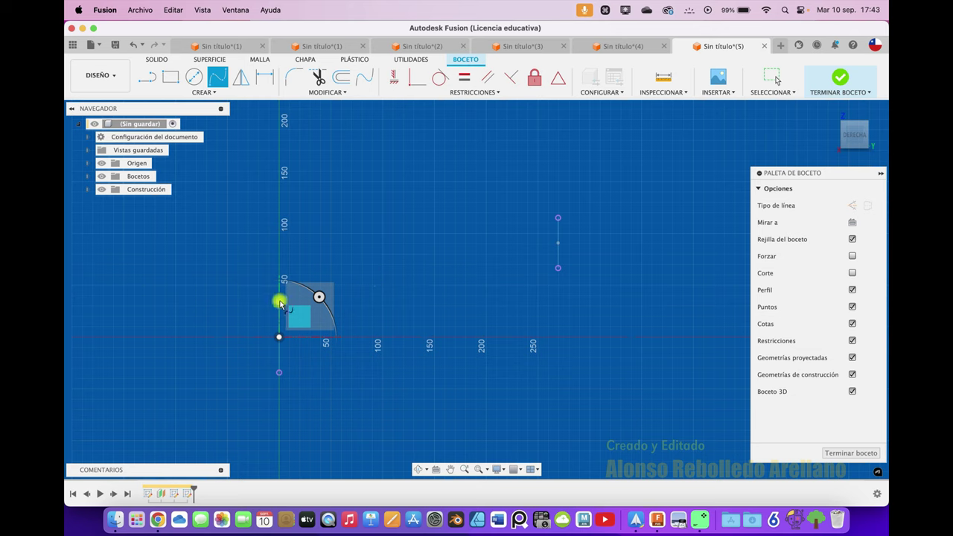
{"action": "left_click", "coordinate": [279, 301]}
{"action": "left_click", "coordinate": [364, 296]}
{"action": "left_click", "coordinate": [402, 258]}
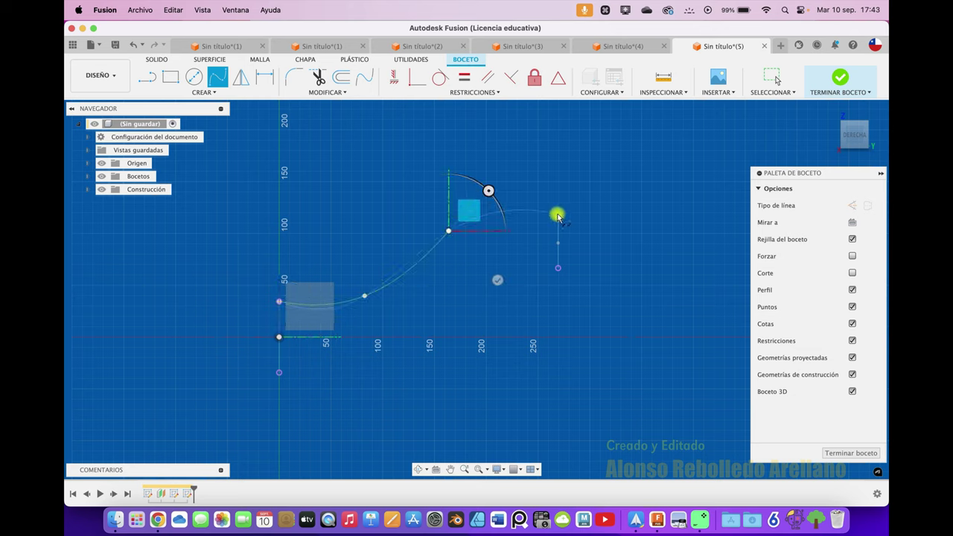
{"action": "left_click", "coordinate": [559, 218]}
{"action": "left_click", "coordinate": [610, 269]}
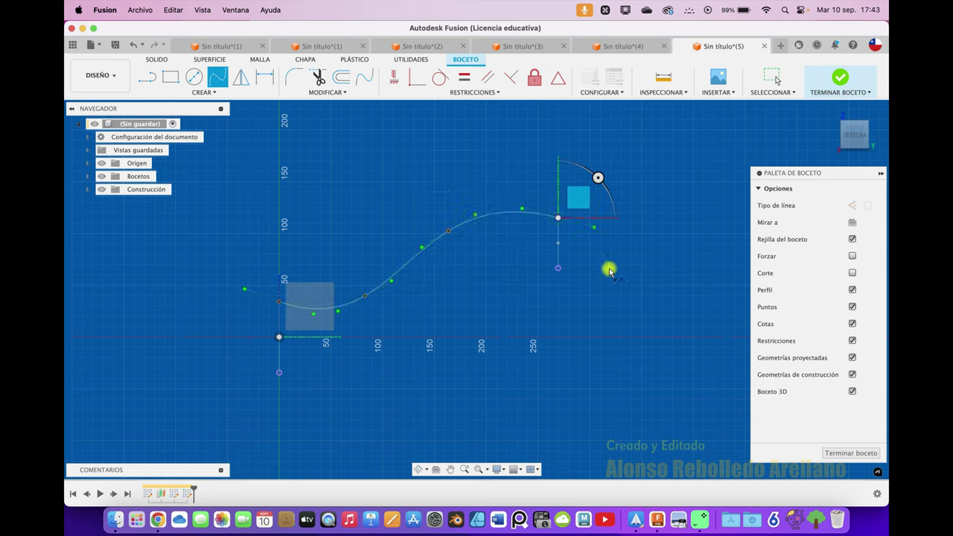
{"action": "key", "text": "Escape"}
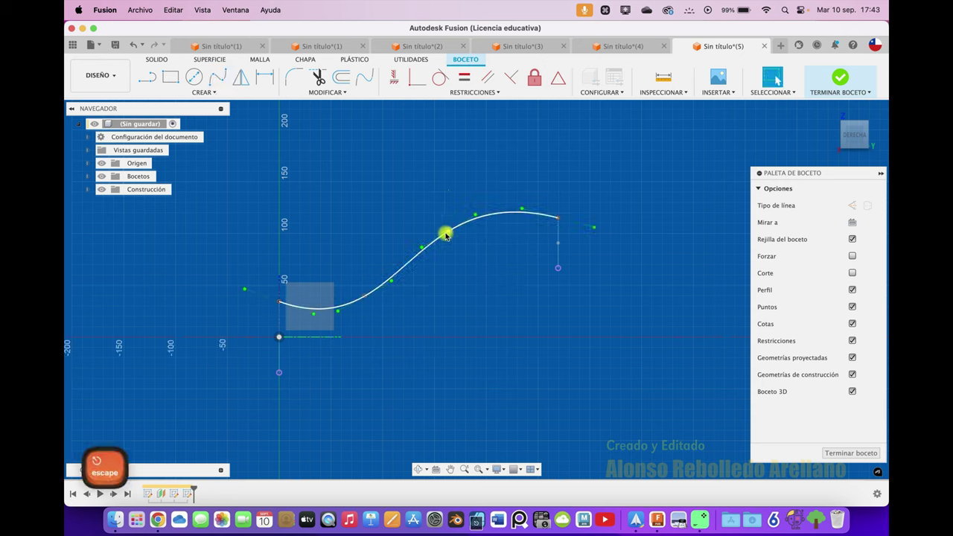
- Raise the spline's lower bend and insert an extra fit point to form the S-curve
{"action": "left_click", "coordinate": [446, 236]}
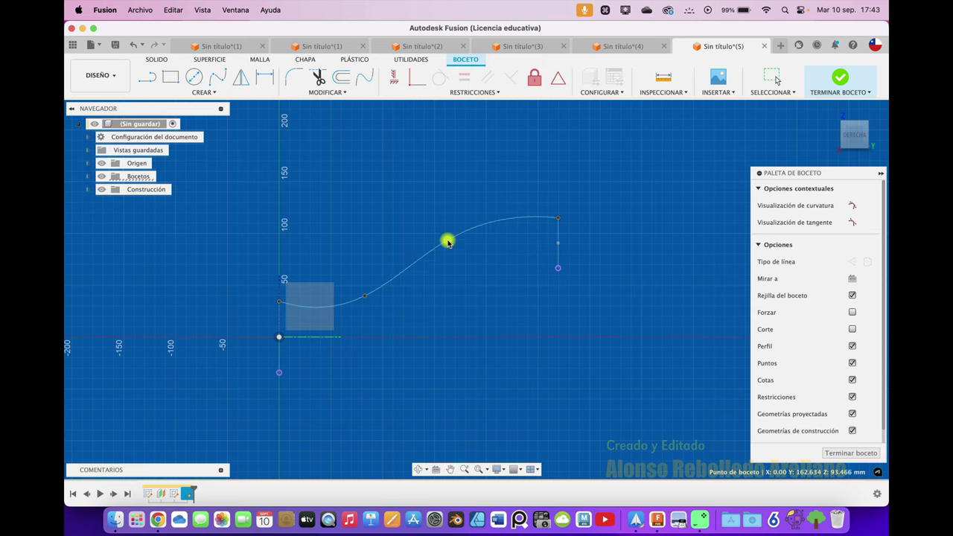
{"action": "left_click_drag", "start_coordinate": [367, 297], "coordinate": [373, 283]}
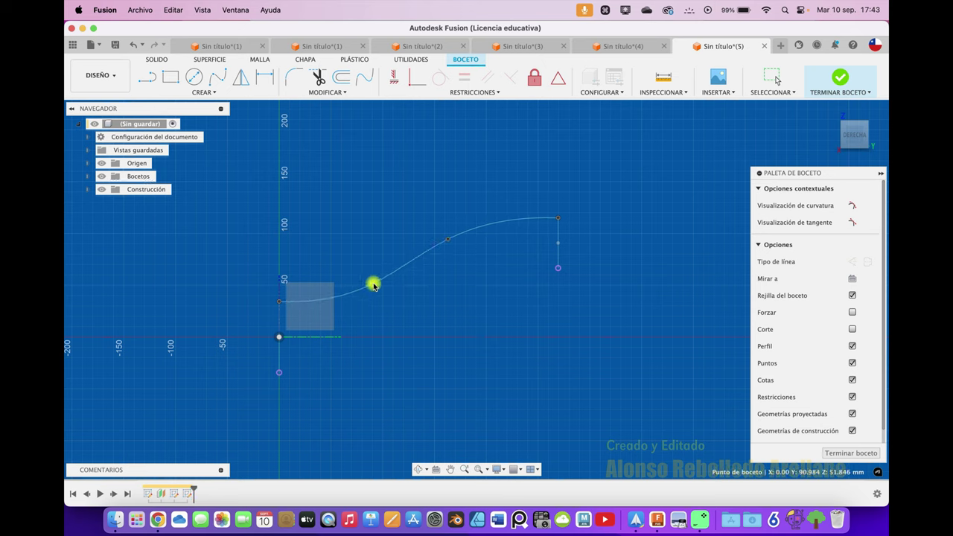
{"action": "right_click", "coordinate": [401, 272]}
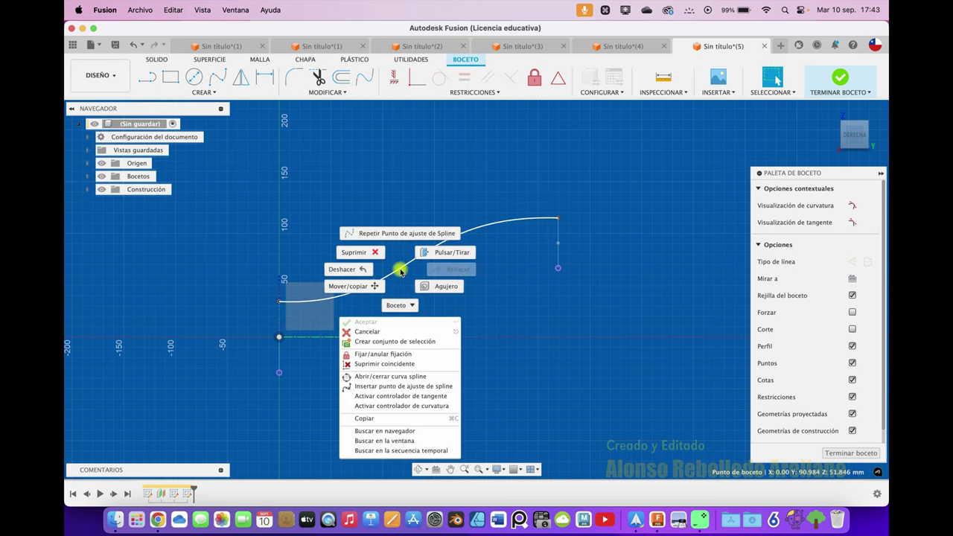
{"action": "left_click", "coordinate": [399, 387]}
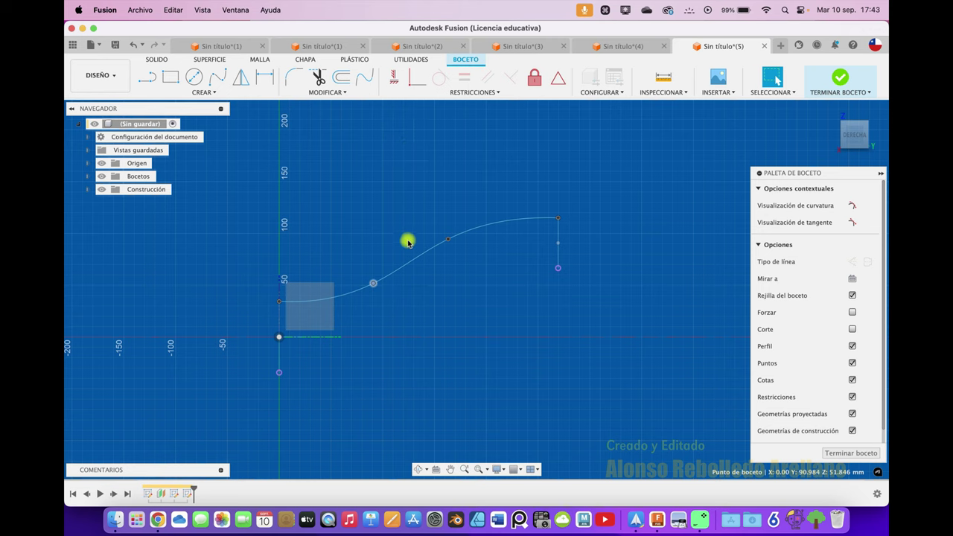
{"action": "key", "text": "Escape"}
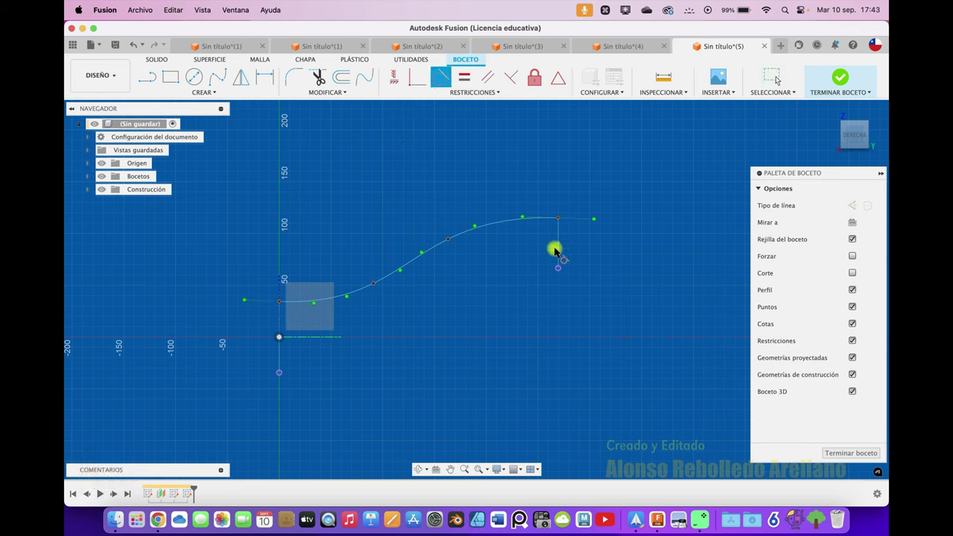
{"action": "left_click", "coordinate": [516, 221]}
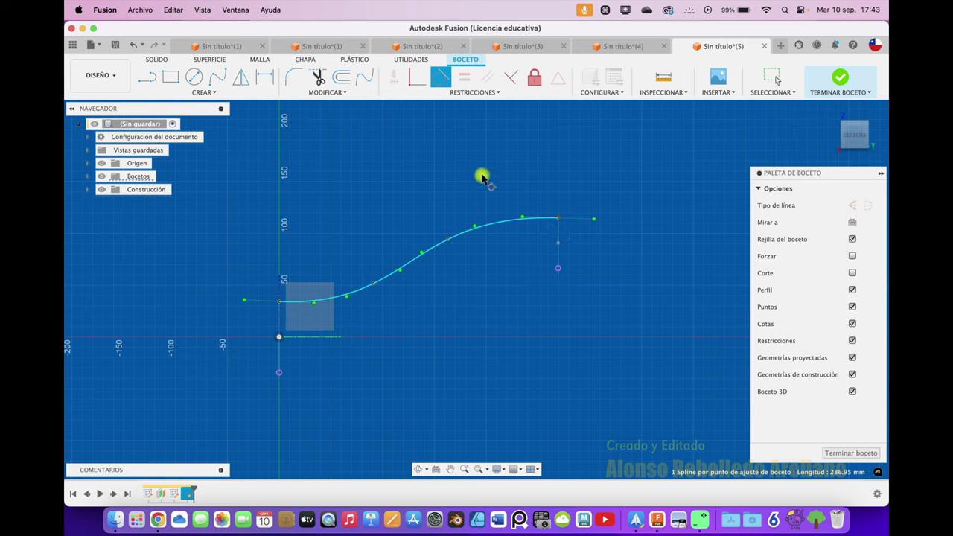
{"action": "key", "text": "Escape"}
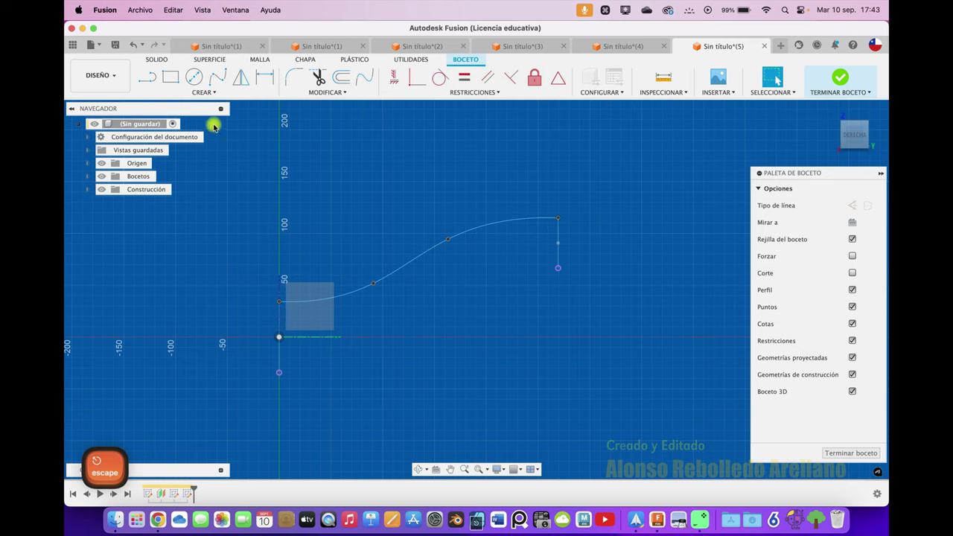
{"action": "left_click", "coordinate": [214, 93]}
- Draw a fit-point spline from the slot's lower point to the circle's lower point
{"action": "left_click", "coordinate": [218, 77]}
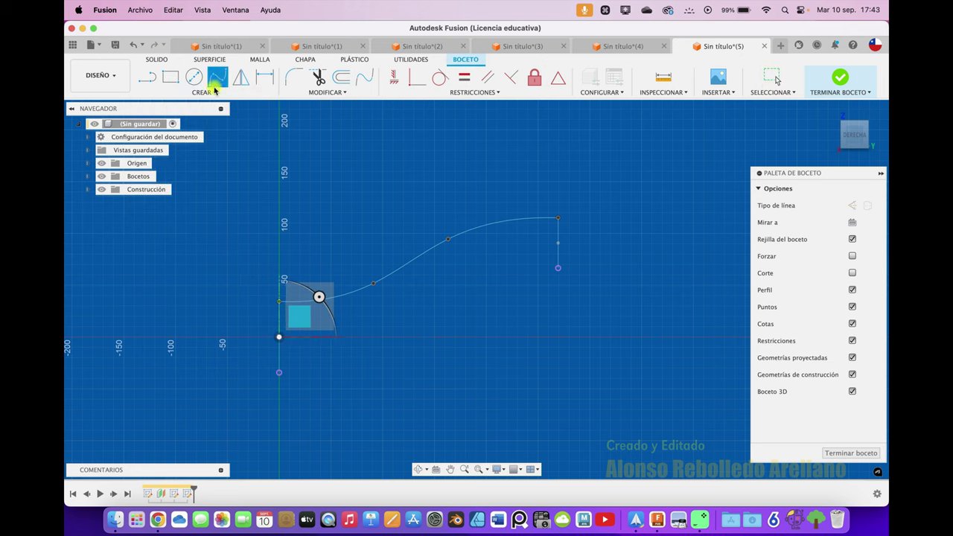
{"action": "left_click", "coordinate": [279, 372]}
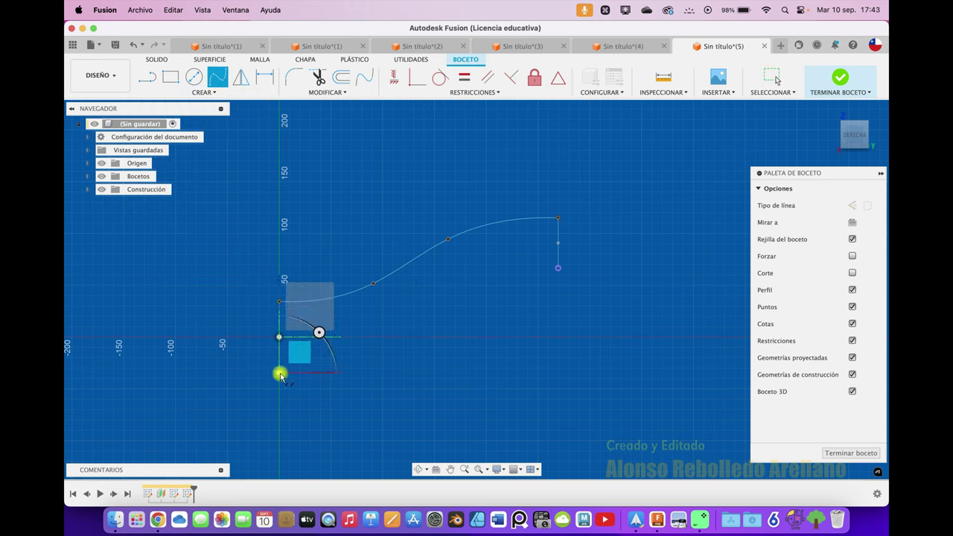
{"action": "left_click", "coordinate": [354, 362]}
{"action": "left_click", "coordinate": [414, 322]}
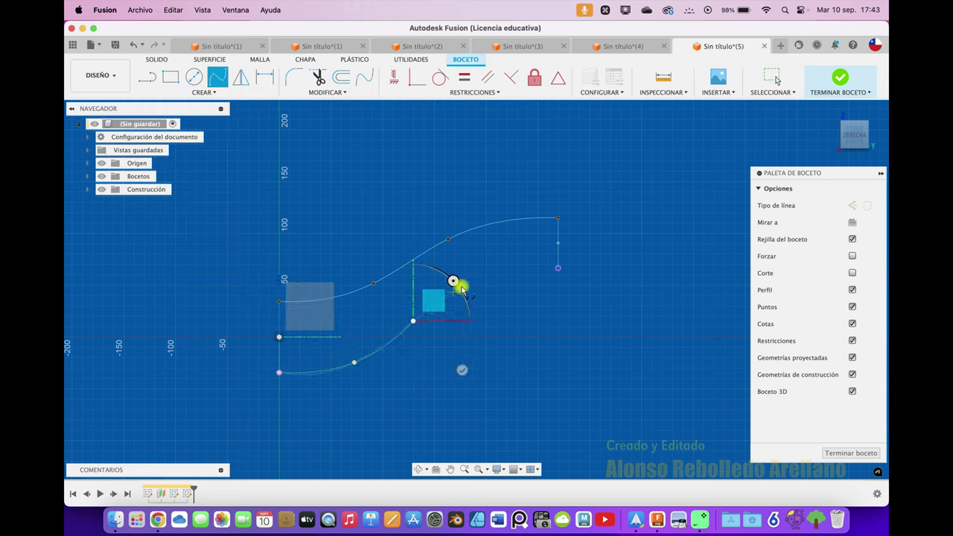
{"action": "left_click", "coordinate": [558, 268]}
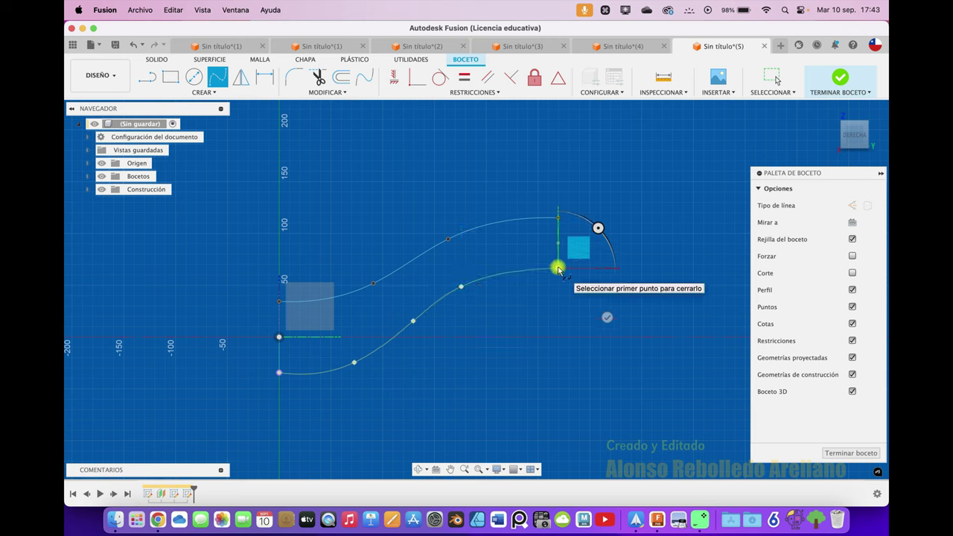
{"action": "left_click", "coordinate": [606, 317]}
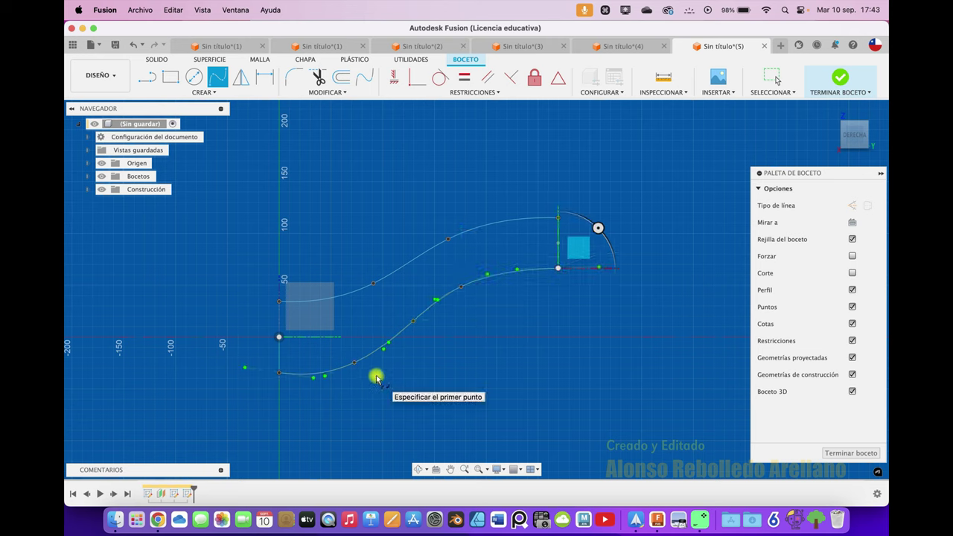
{"action": "key", "text": "Escape"}
- Check the lower spline and finish the sketch
{"action": "left_click", "coordinate": [357, 358]}
{"action": "left_click", "coordinate": [357, 357]}
{"action": "key", "text": "Escape"}
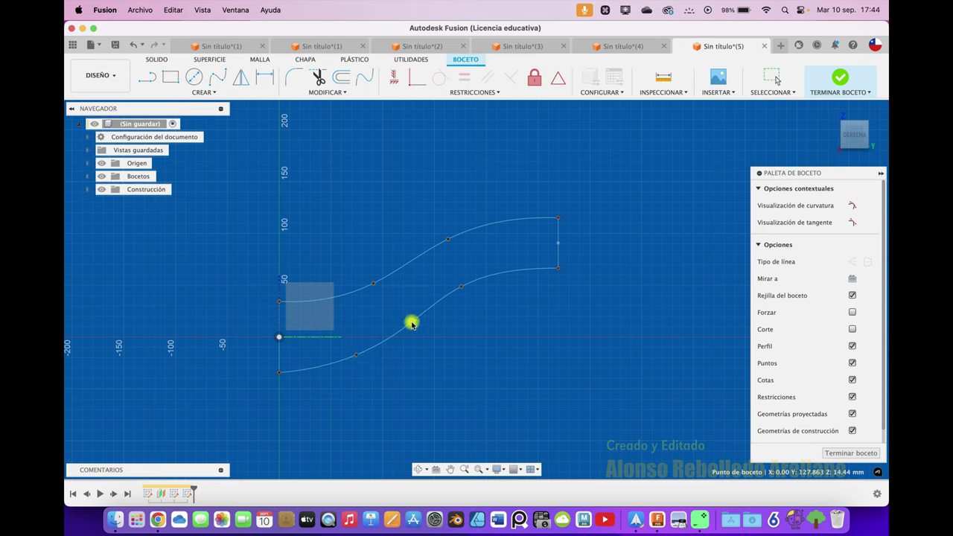
{"action": "left_click", "coordinate": [841, 76]}
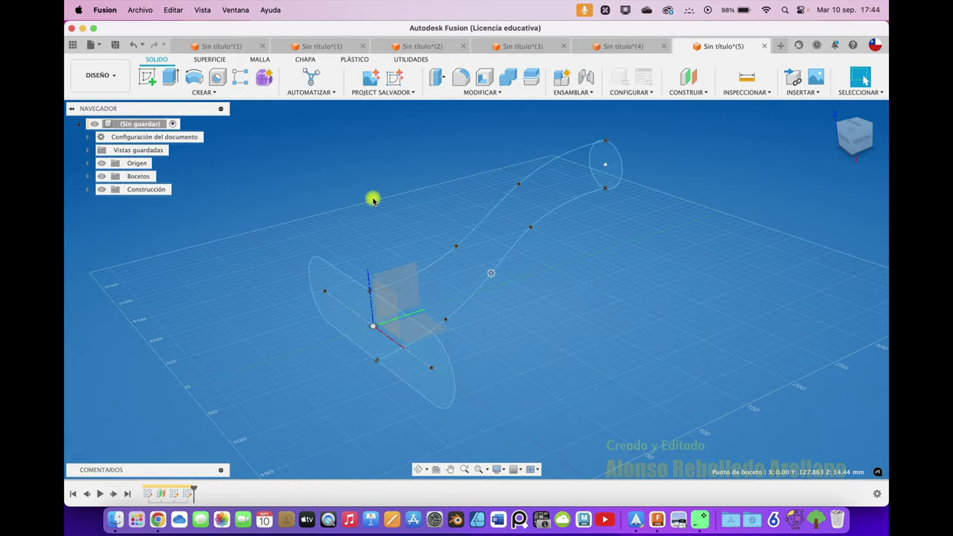
- Start a loft from the slot profile, then cancel it after a wrong second section
{"action": "left_click", "coordinate": [214, 92]}
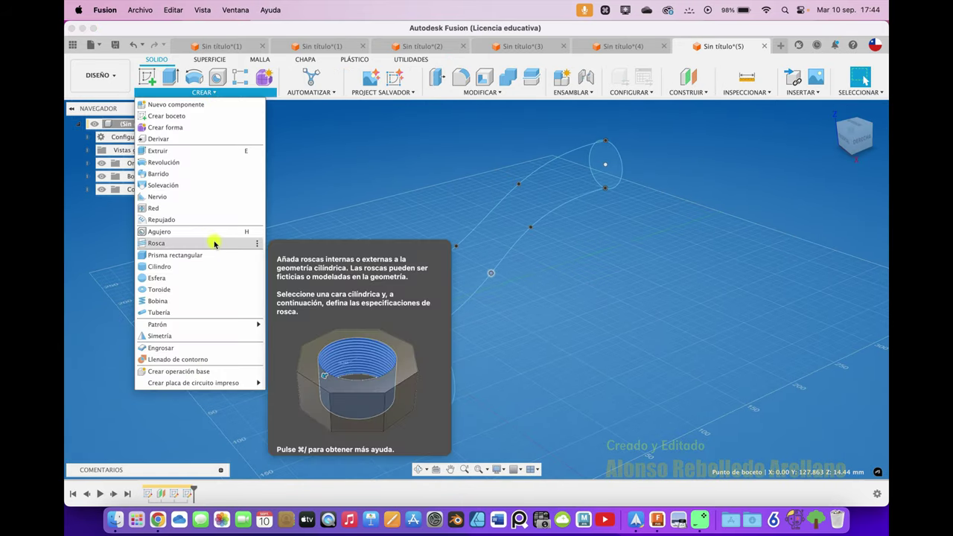
{"action": "left_click", "coordinate": [212, 187]}
{"action": "left_click", "coordinate": [310, 292]}
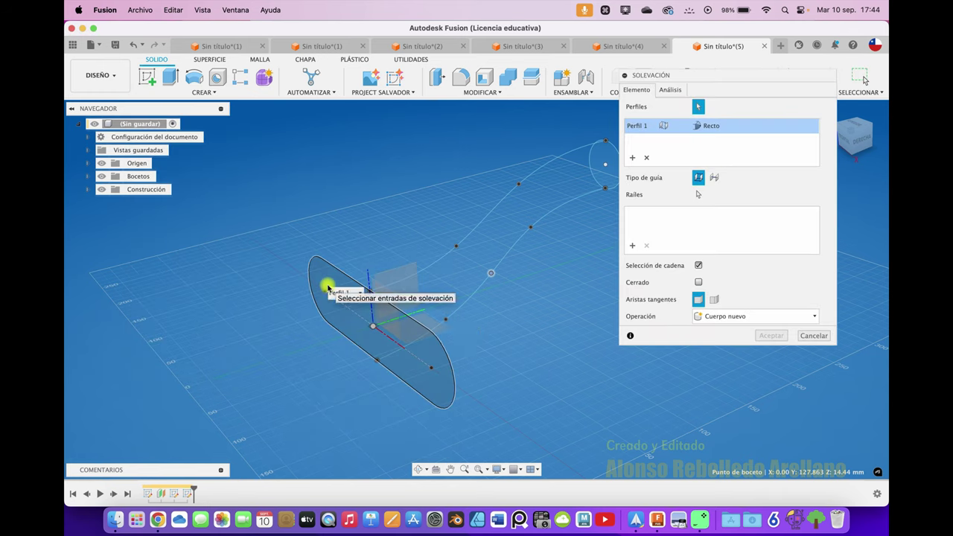
{"action": "left_click", "coordinate": [325, 281]}
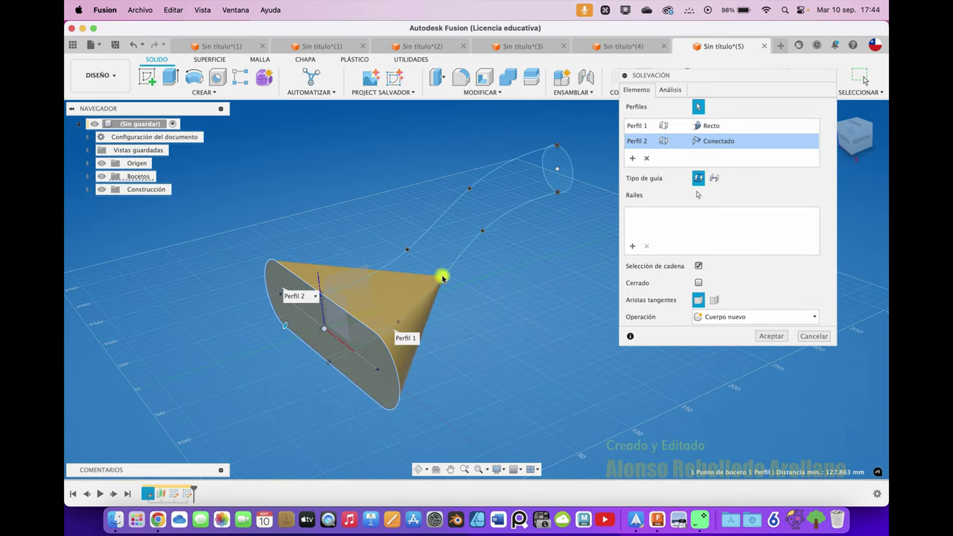
{"action": "left_click", "coordinate": [815, 337]}
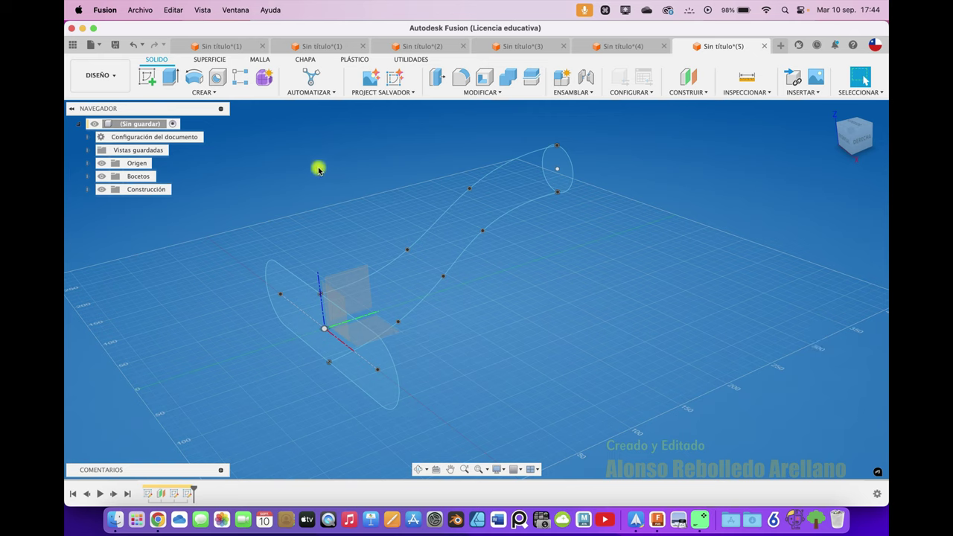
- Start a new loft with the slot as Perfil 1 and the offset circle as Perfil 2
{"action": "left_click", "coordinate": [213, 94]}
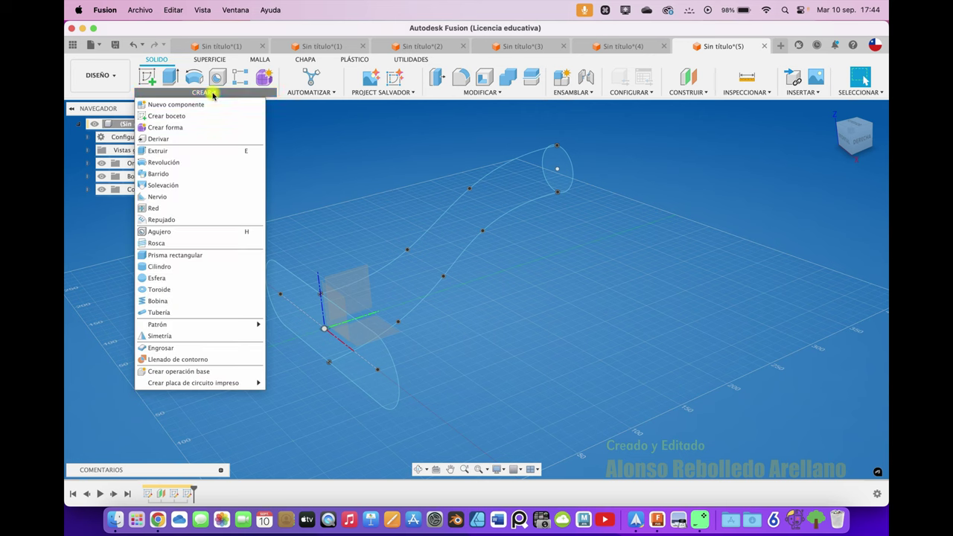
{"action": "left_click", "coordinate": [186, 186]}
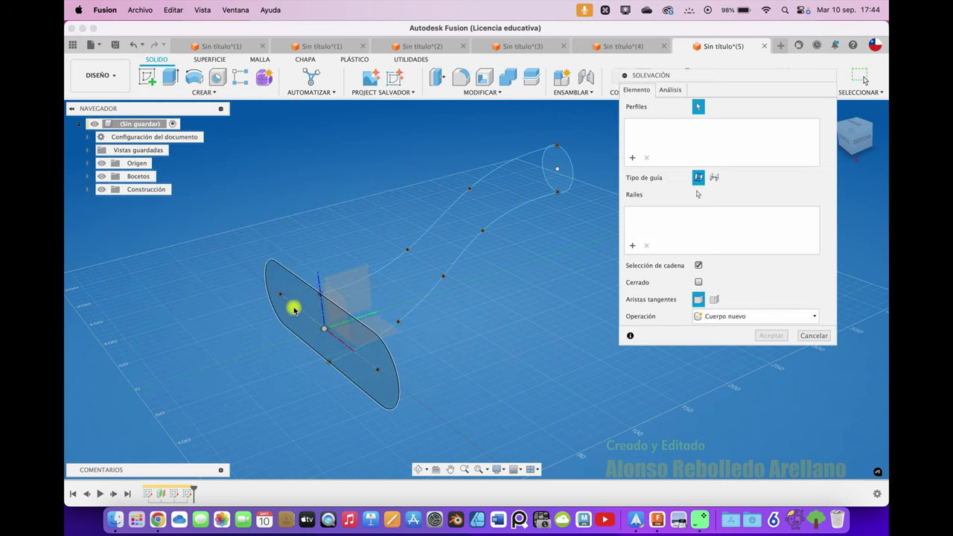
{"action": "left_click", "coordinate": [287, 289]}
{"action": "left_click", "coordinate": [557, 172]}
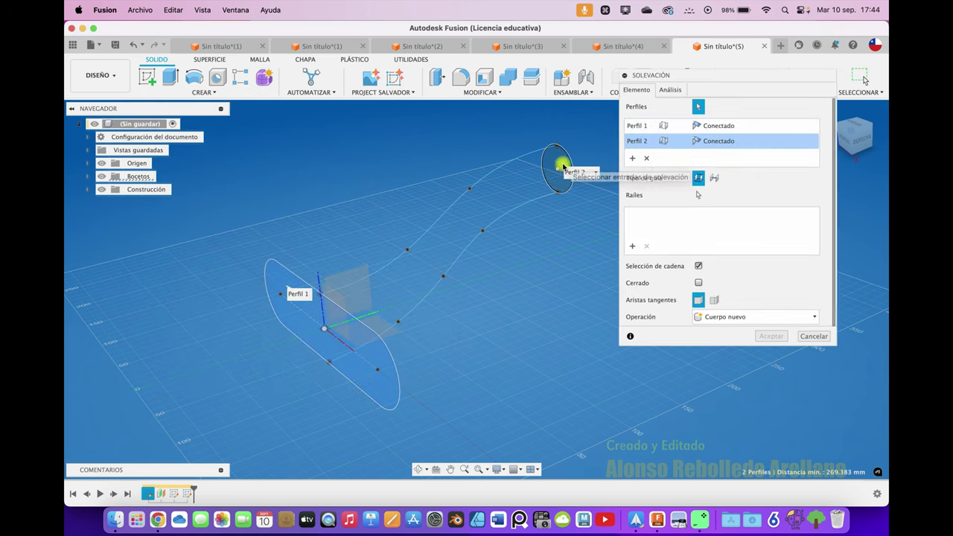
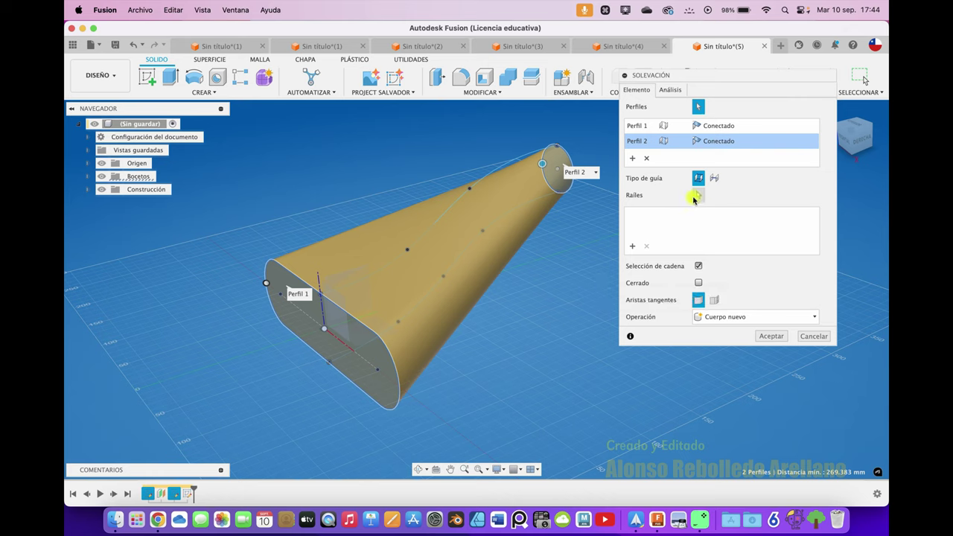
- Loft Perfil 1 and Perfil 2 along both spline rails into a solid horn-shaped body
{"action": "left_click", "coordinate": [492, 175]}
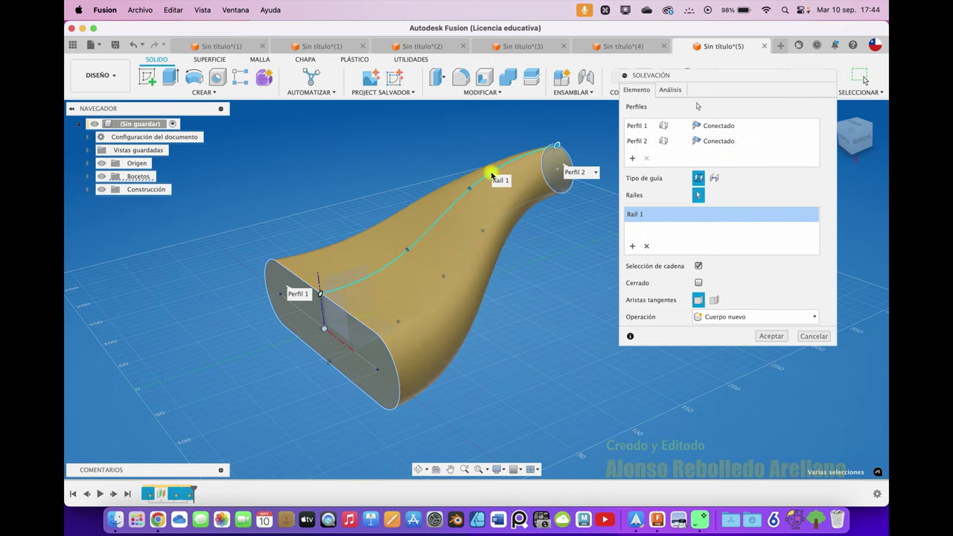
{"action": "left_click", "coordinate": [536, 202]}
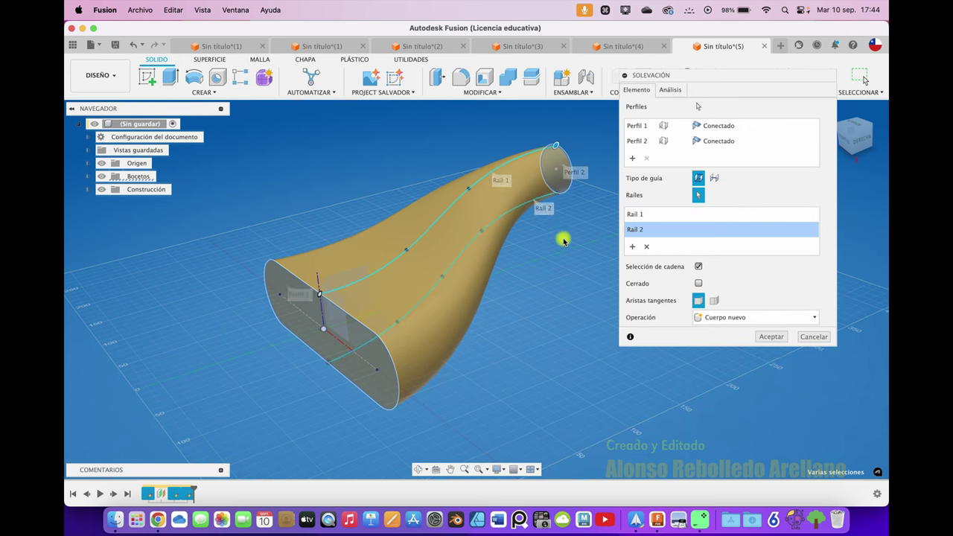
{"action": "left_click", "coordinate": [773, 337]}
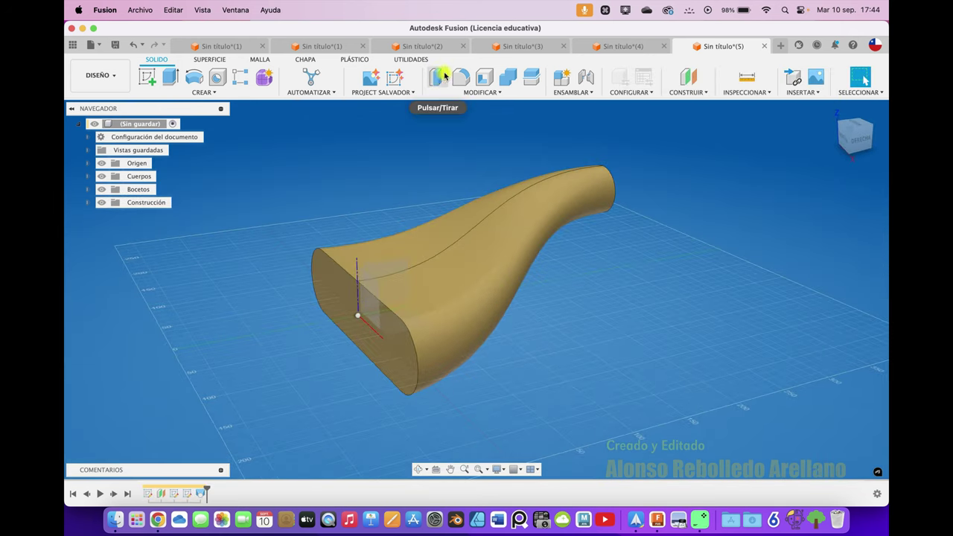
- Extrude the wide end face outward 81.612 mm, joined to the horn
{"action": "left_click", "coordinate": [171, 77]}
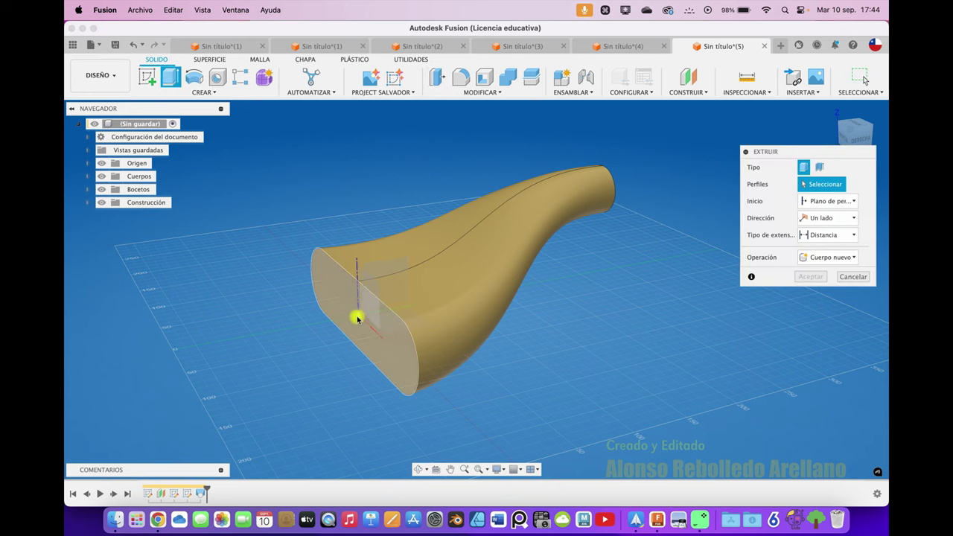
{"action": "left_click", "coordinate": [337, 303]}
{"action": "left_click_drag", "start_coordinate": [330, 304], "coordinate": [227, 321]}
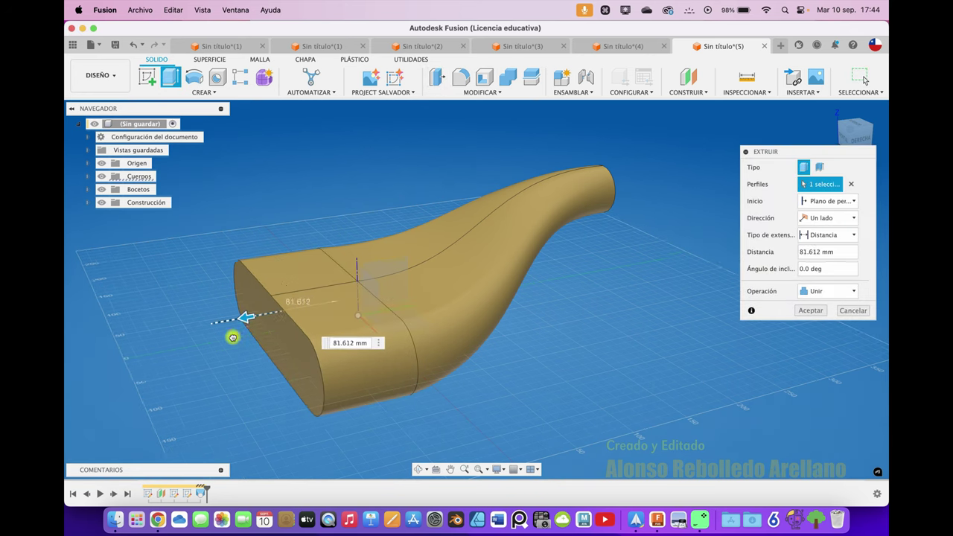
{"action": "left_click", "coordinate": [811, 312]}
- Extrude the narrow end face 73.963 mm as a joined straight neck
{"action": "mouse_move", "coordinate": [810, 313]}
{"action": "middle_mouse_down", "text": "shift"}
{"action": "mouse_move", "coordinate": [734, 273]}
{"action": "mouse_move", "coordinate": [615, 175]}
{"action": "middle_mouse_up", "text": "shift"}
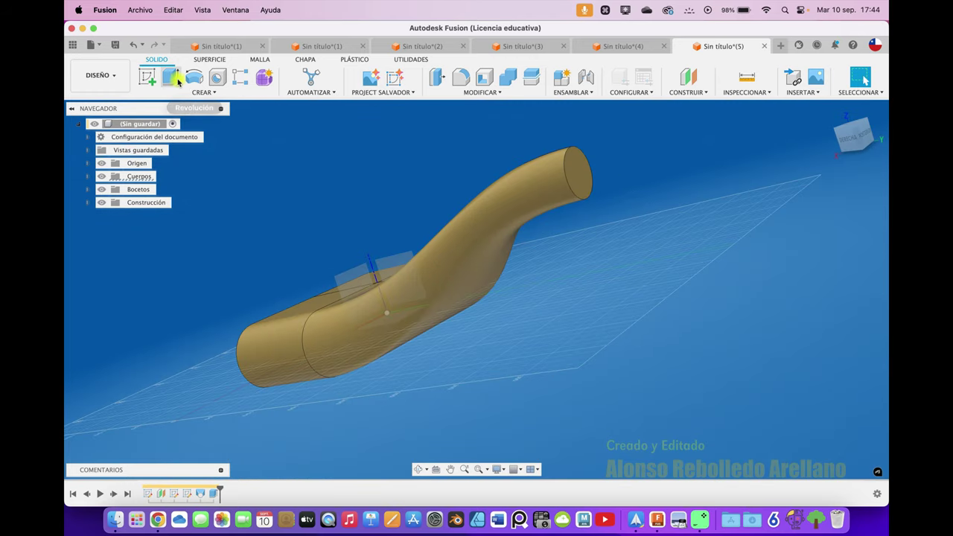
{"action": "left_click", "coordinate": [170, 77]}
{"action": "left_click", "coordinate": [584, 185]}
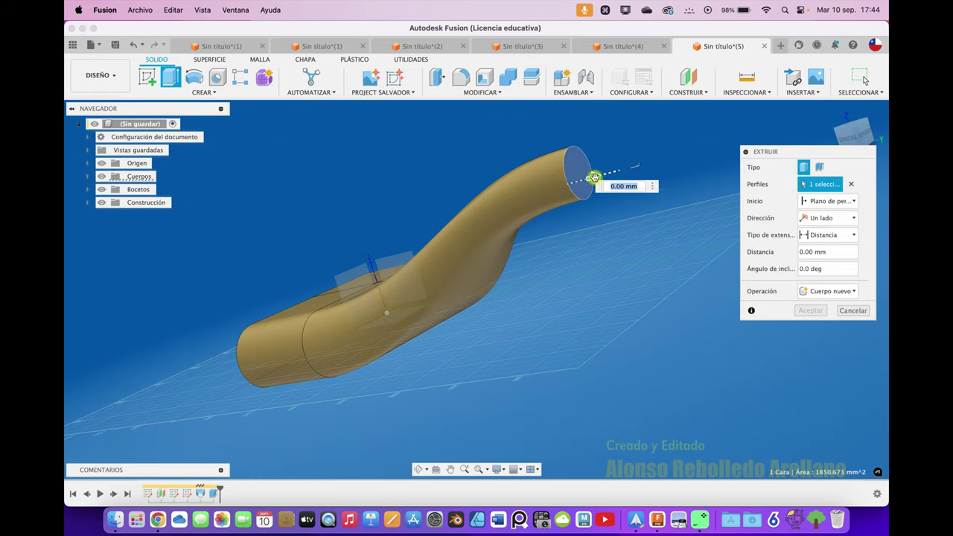
{"action": "left_click_drag", "start_coordinate": [587, 183], "coordinate": [667, 157]}
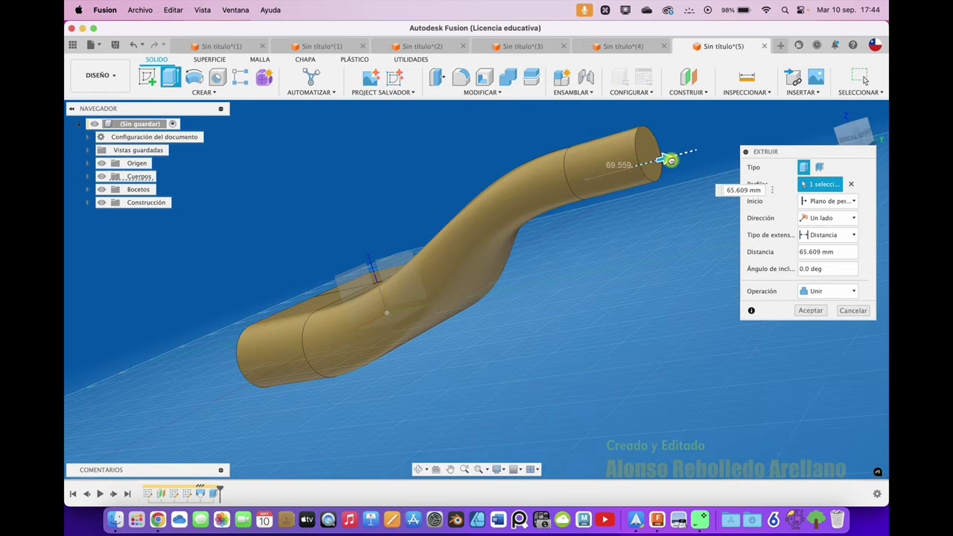
{"action": "left_click", "coordinate": [811, 312]}
{"action": "mouse_move", "coordinate": [815, 311]}
{"action": "middle_mouse_down", "text": "shift"}
{"action": "mouse_move", "coordinate": [454, 121]}
{"action": "mouse_move", "coordinate": [479, 88]}
{"action": "middle_mouse_up", "text": "shift"}
{"action": "left_click", "coordinate": [484, 77]}
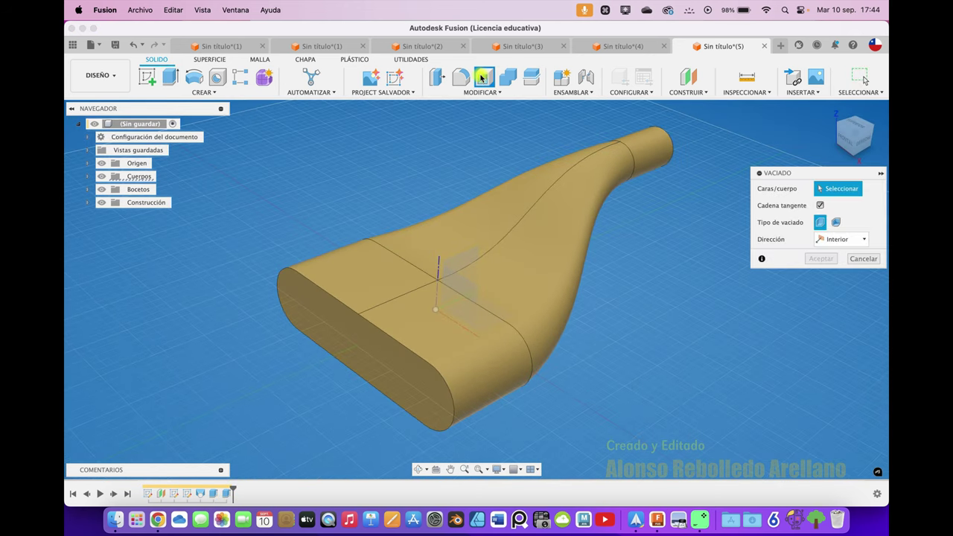
- Shell the horn to 1 mm inside thickness with both end faces left open
{"action": "left_click", "coordinate": [387, 361]}
{"action": "mouse_move", "coordinate": [383, 358]}
{"action": "middle_mouse_down", "text": "shift"}
{"action": "mouse_move", "coordinate": [543, 187]}
{"action": "mouse_move", "coordinate": [645, 121]}
{"action": "middle_mouse_up", "text": "shift"}
{"action": "left_click", "coordinate": [670, 117]}
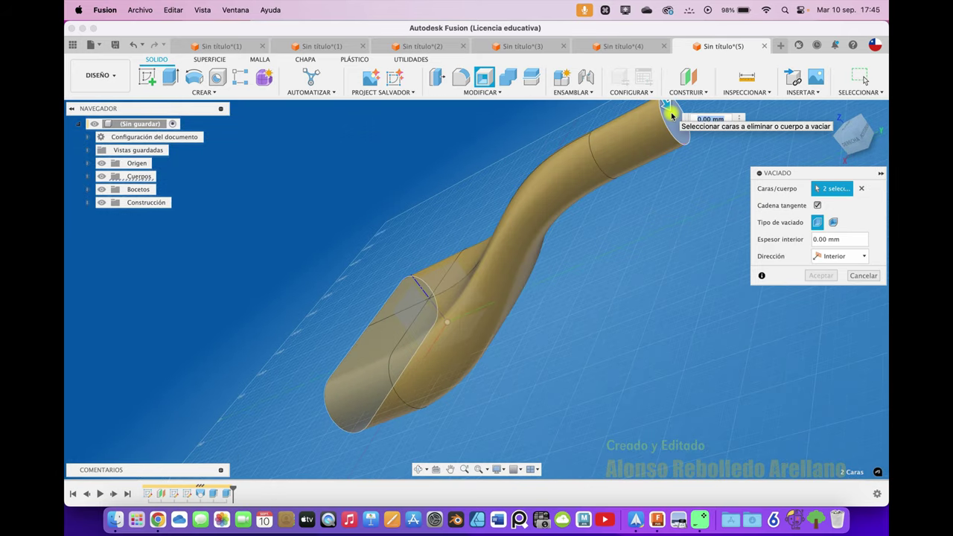
{"action": "type", "text": "1"}
{"action": "left_click", "coordinate": [819, 276]}
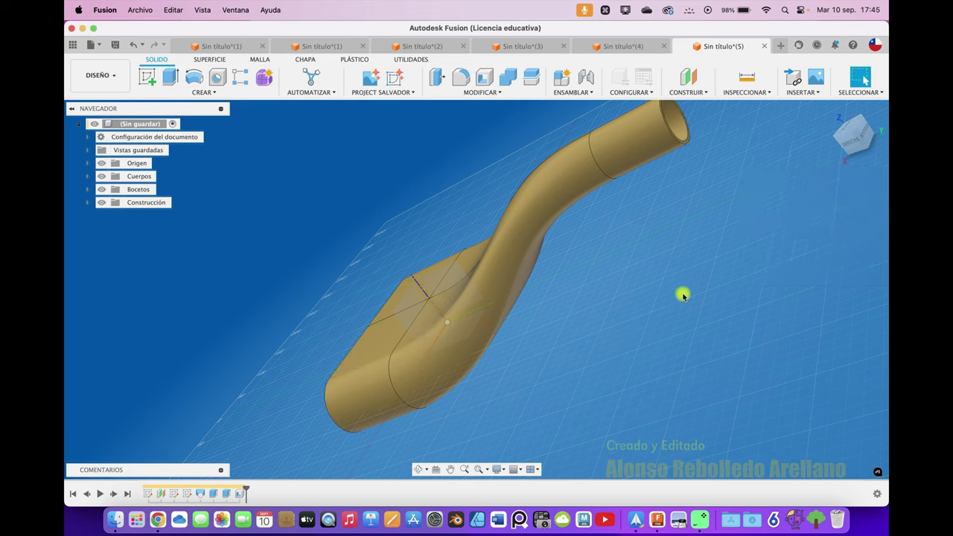
- Inspect the hollow oval opening, then start a new blank design, Sin título(6)
{"action": "middle_click_drag", "start_coordinate": [775, 280], "coordinate": [634, 298], "text": "shift"}
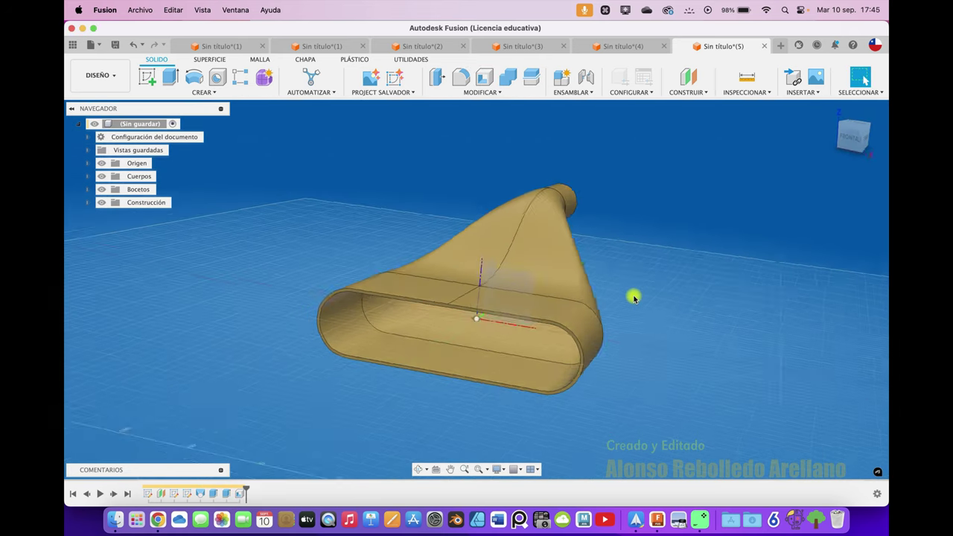
{"action": "scroll", "coordinate": [634, 298], "scroll_direction": "down", "scroll_amount": 5, "text": "shift"}
{"action": "scroll", "coordinate": [634, 298], "scroll_direction": "up", "scroll_amount": 3}
{"action": "scroll", "coordinate": [634, 298], "scroll_direction": "up", "scroll_amount": 5}
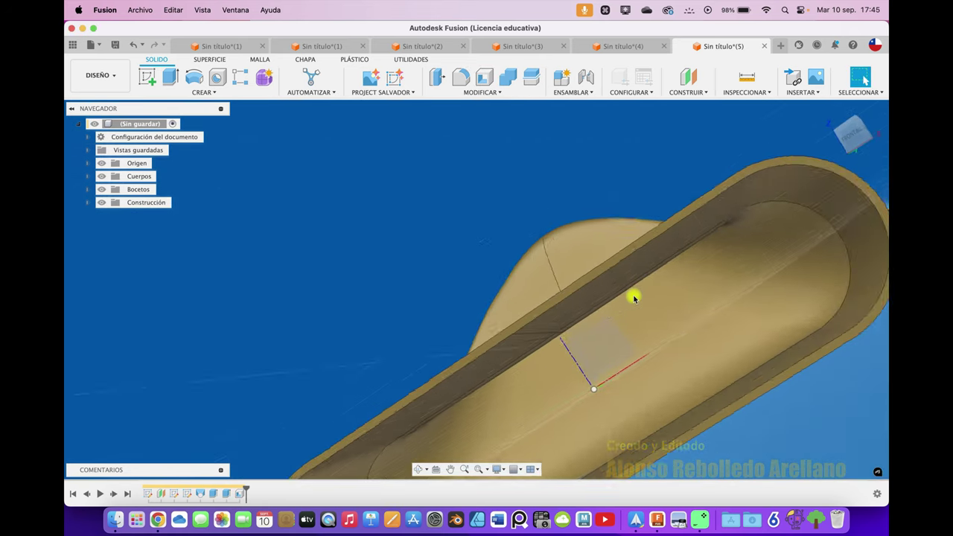
{"action": "key", "text": "Home"}
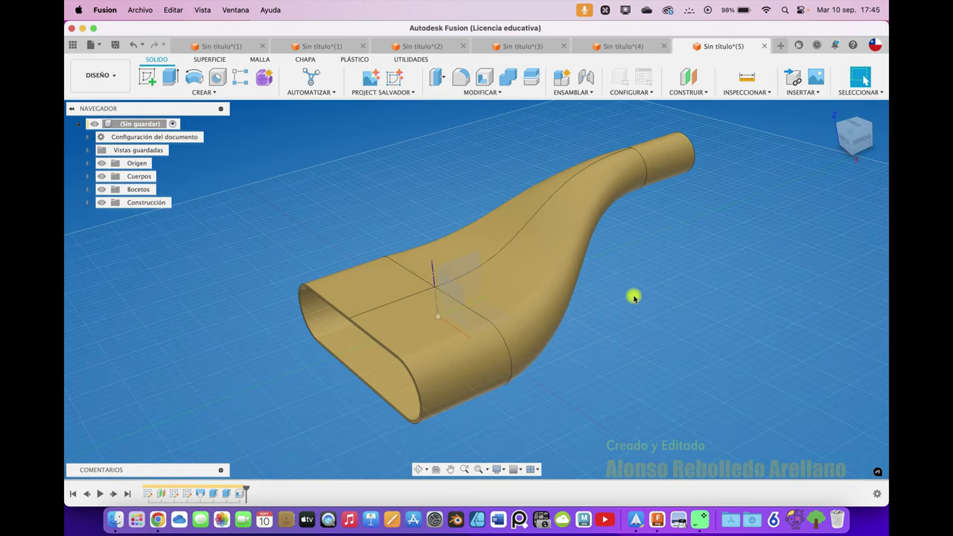
{"action": "left_click", "coordinate": [780, 45]}
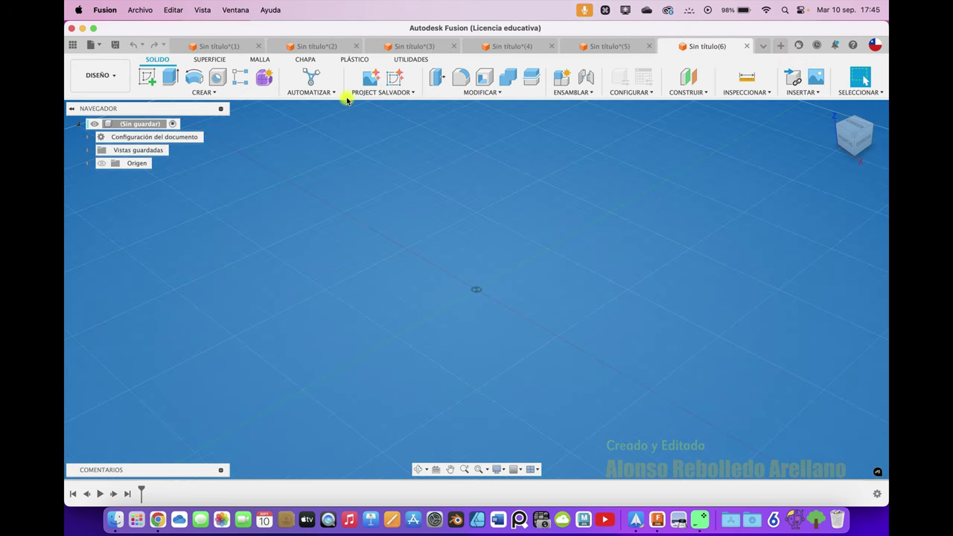
- Show the origin and start a sketch on the horizontal XY plane
{"action": "left_click", "coordinate": [102, 165]}
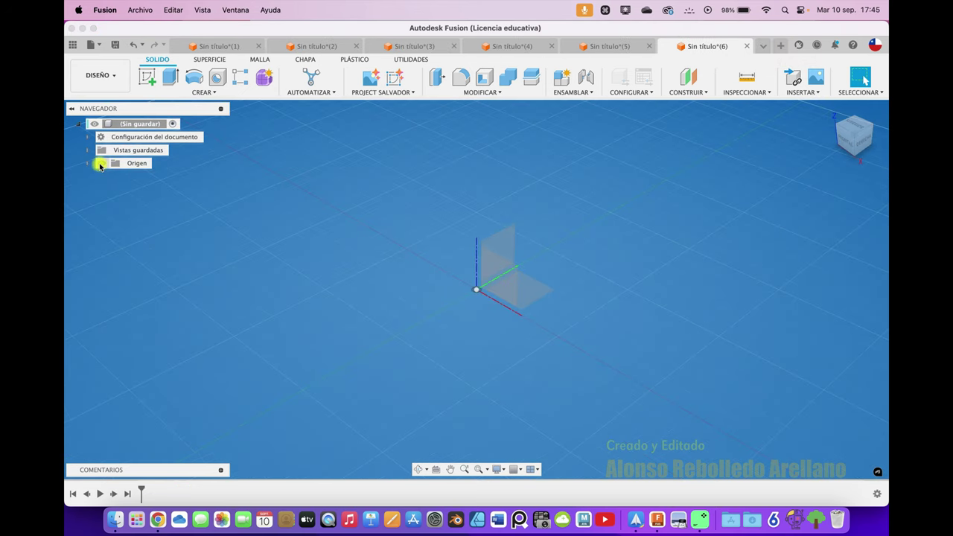
{"action": "left_click", "coordinate": [148, 76]}
{"action": "left_click", "coordinate": [541, 287]}
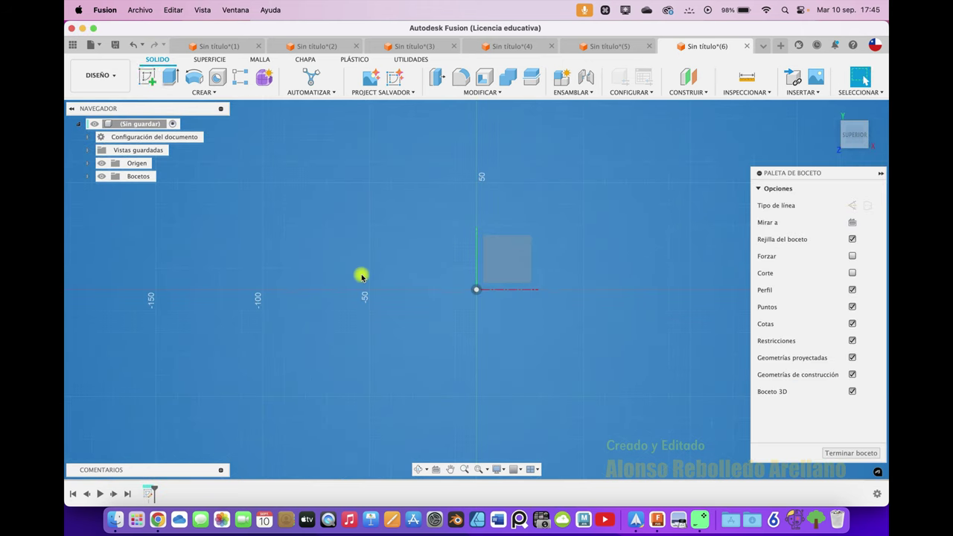
- Draw an ellipse centred at the origin and finish the sketch
{"action": "left_click", "coordinate": [229, 93]}
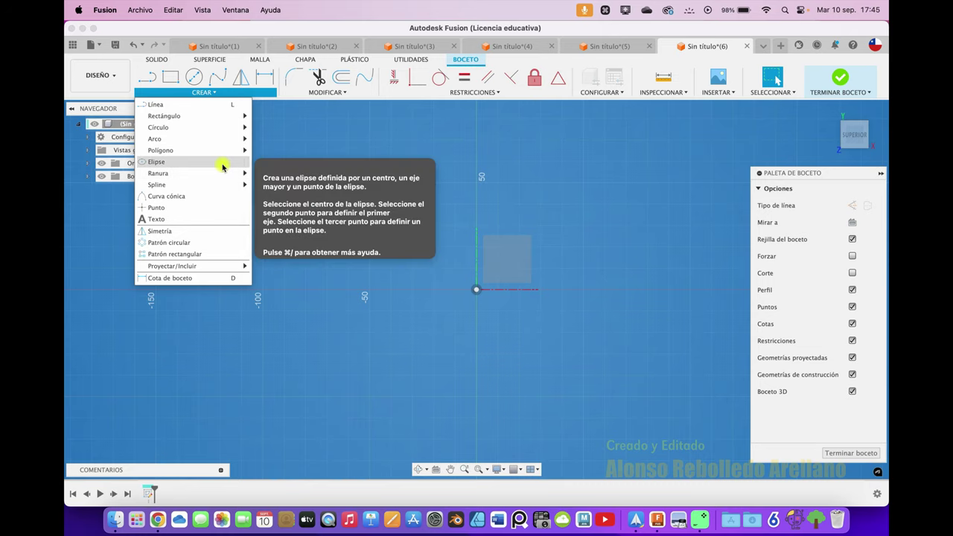
{"action": "left_click", "coordinate": [222, 167]}
{"action": "left_click", "coordinate": [478, 289]}
{"action": "left_click", "coordinate": [373, 272]}
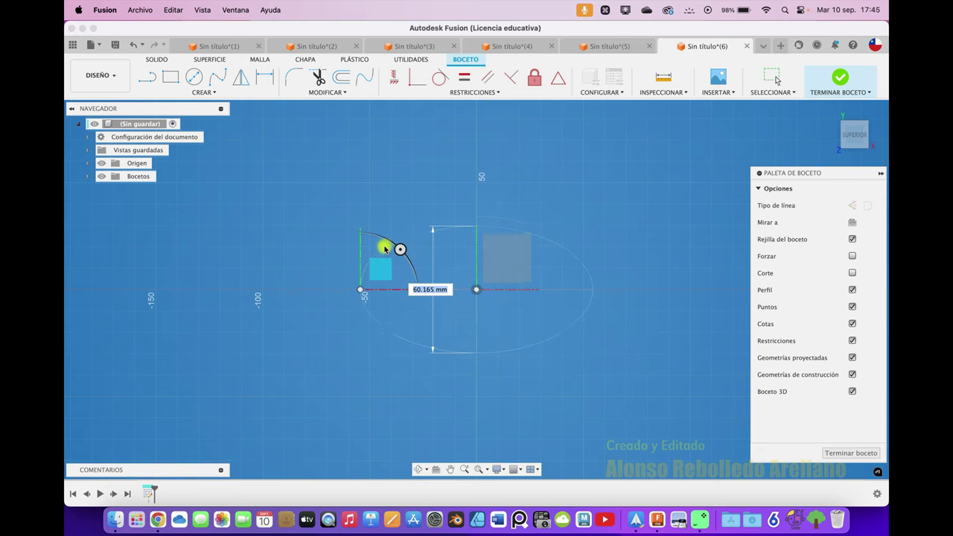
{"action": "left_click", "coordinate": [842, 133]}
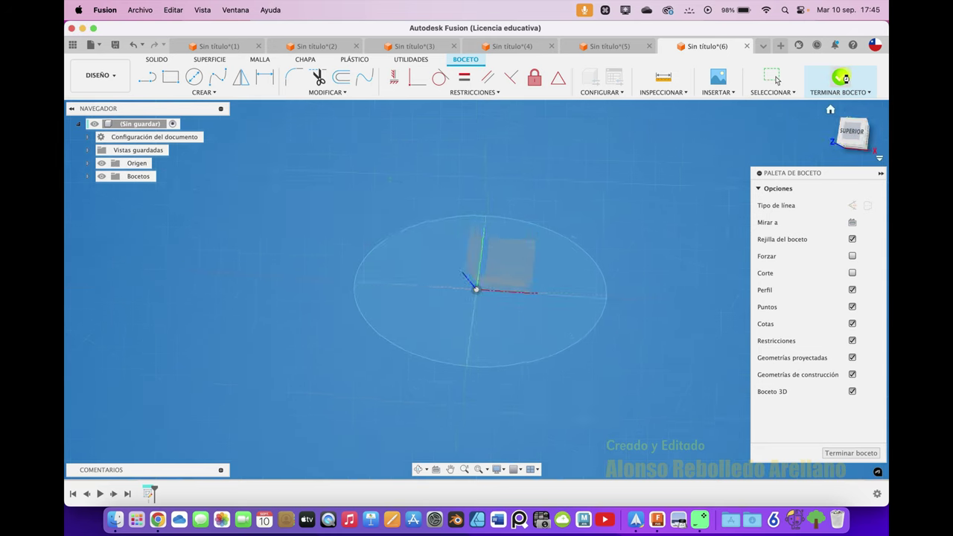
{"action": "left_click", "coordinate": [841, 78]}
{"action": "left_click", "coordinate": [688, 78]}
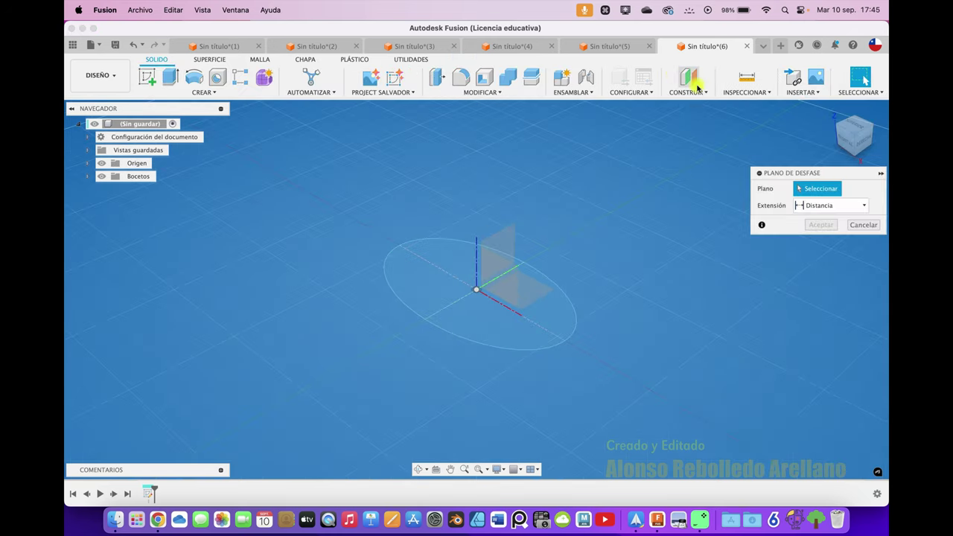
- Create an offset plane about 87 mm above the XY plane
{"action": "left_click", "coordinate": [538, 292]}
{"action": "left_click_drag", "start_coordinate": [526, 284], "coordinate": [530, 142]}
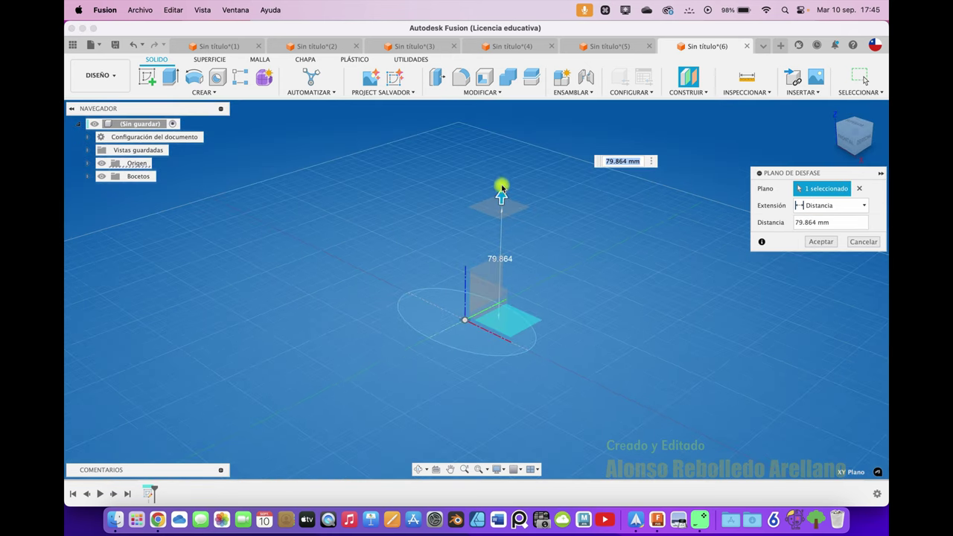
{"action": "left_click_drag", "start_coordinate": [502, 196], "coordinate": [503, 188]}
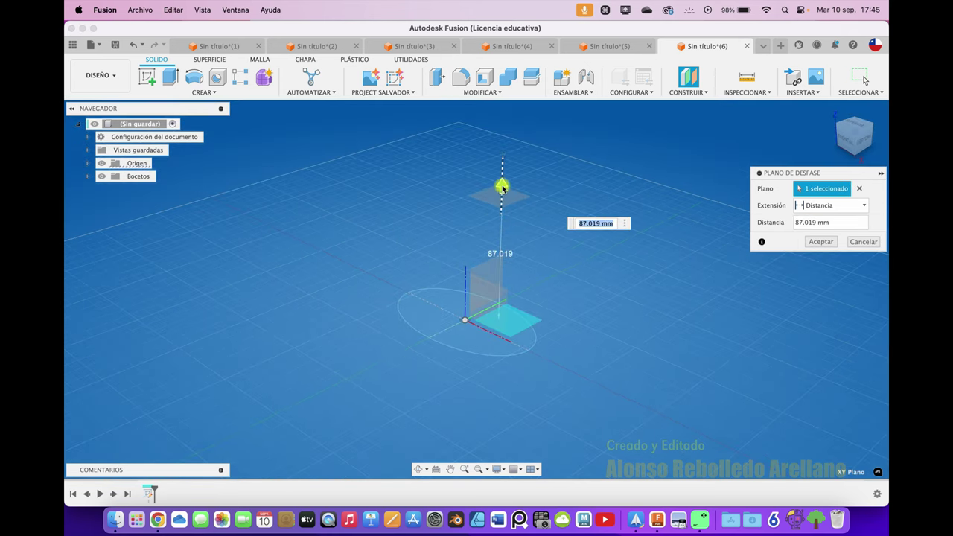
{"action": "left_click", "coordinate": [824, 244]}
- Sketch a smaller ellipse centred on the origin on the raised offset plane
{"action": "left_click", "coordinate": [239, 90]}
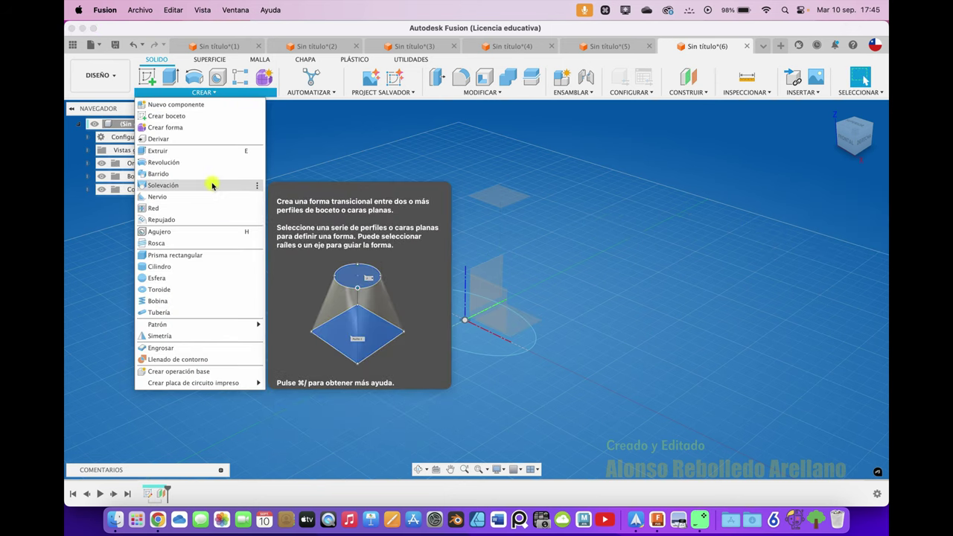
{"action": "left_click", "coordinate": [148, 77]}
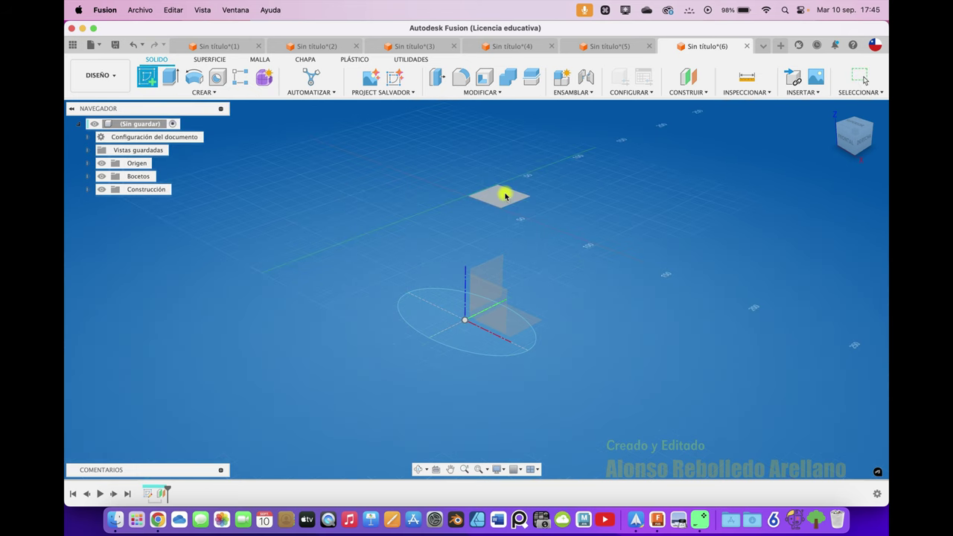
{"action": "left_click", "coordinate": [504, 193]}
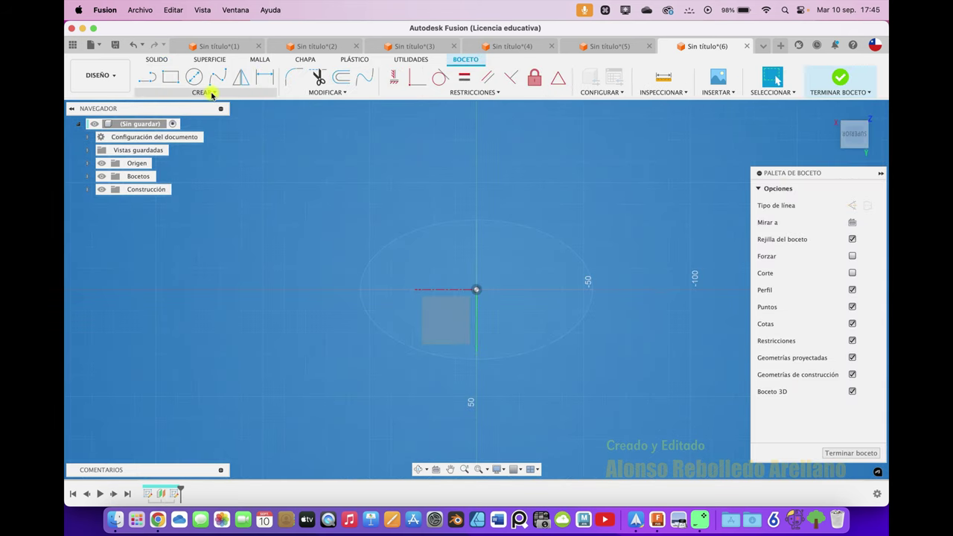
{"action": "left_click", "coordinate": [212, 93]}
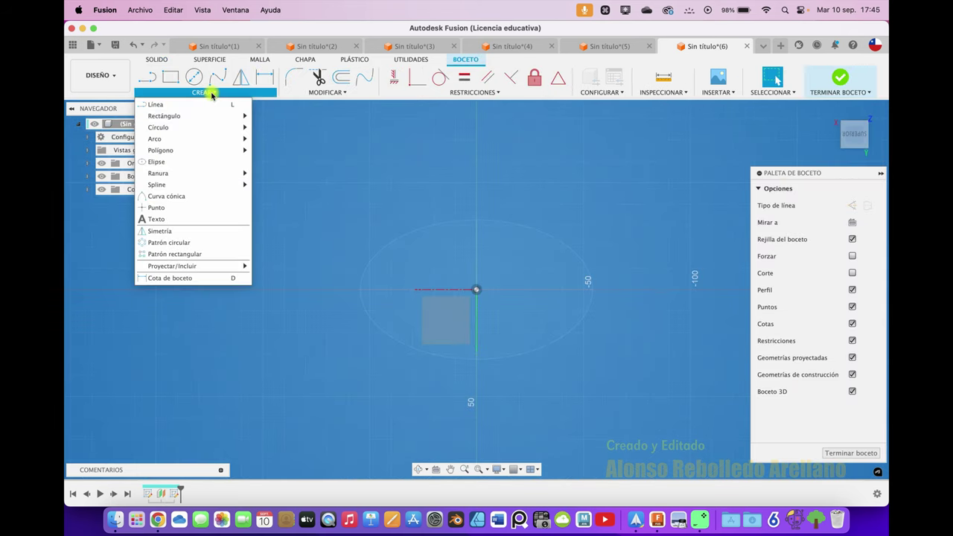
{"action": "left_click", "coordinate": [234, 165]}
{"action": "left_click", "coordinate": [477, 289]}
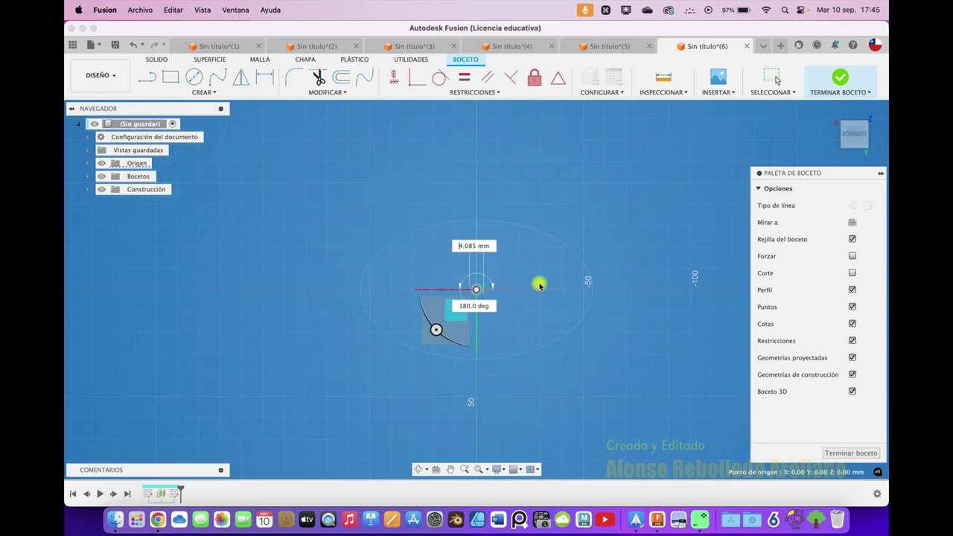
{"action": "left_click", "coordinate": [557, 289]}
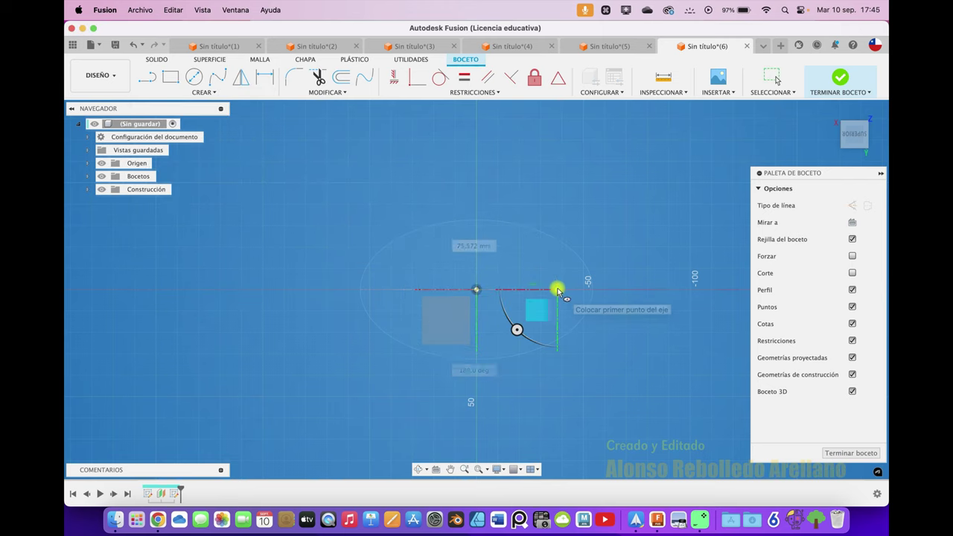
{"action": "left_click", "coordinate": [550, 267]}
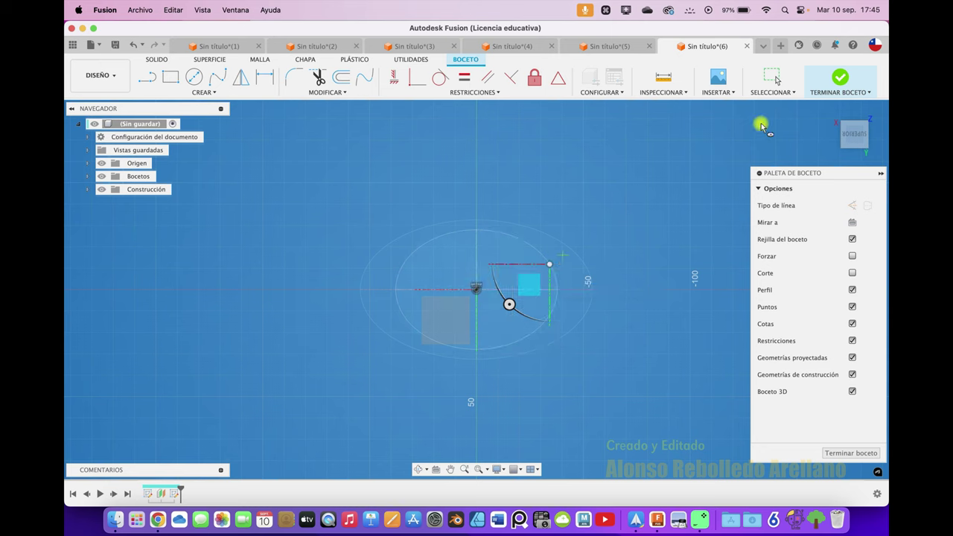
{"action": "left_click", "coordinate": [840, 77]}
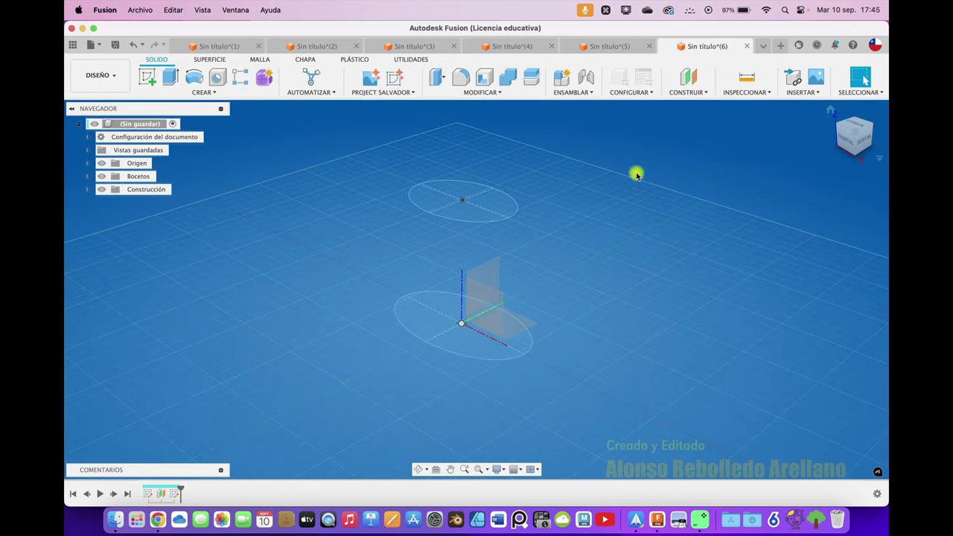
- Add an offset plane 25.219 mm above the upper ellipse
{"action": "left_click", "coordinate": [688, 77]}
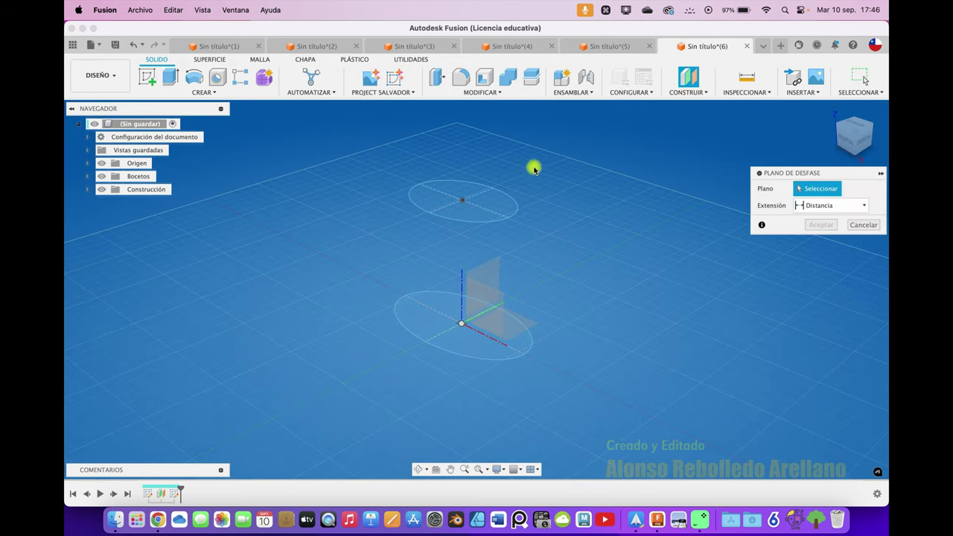
{"action": "left_click", "coordinate": [478, 201]}
{"action": "left_click_drag", "start_coordinate": [462, 194], "coordinate": [462, 151]}
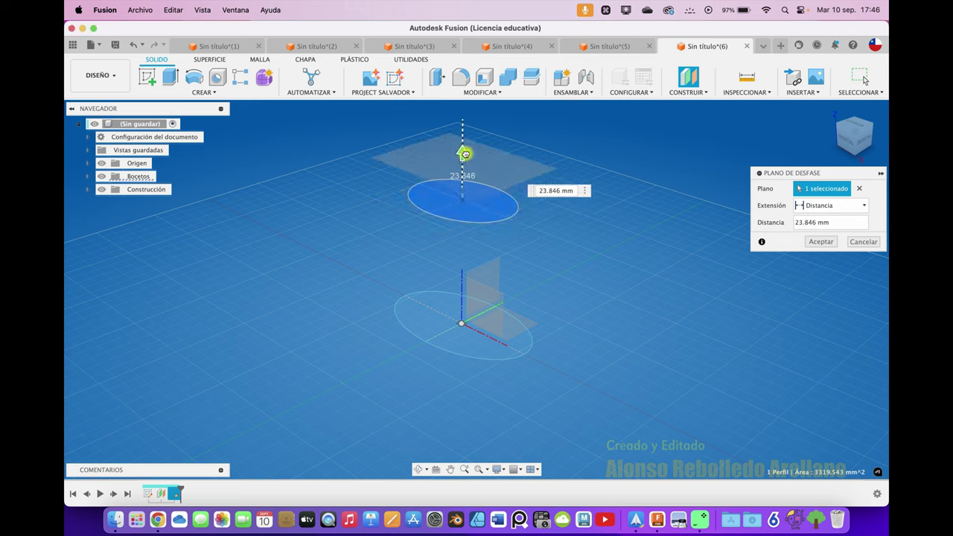
{"action": "left_click", "coordinate": [821, 242]}
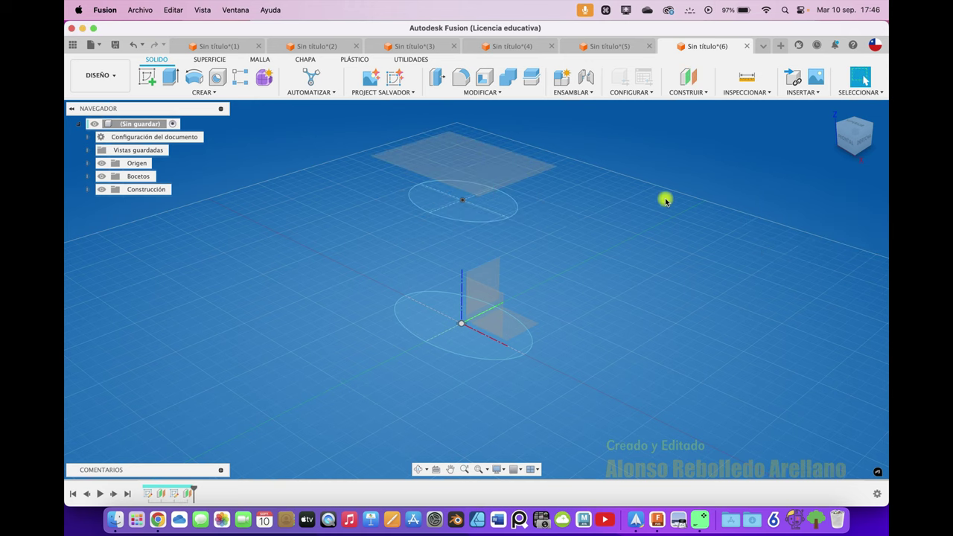
- Sketch a 30.206 mm centre-diameter circle at the origin on the new top plane
{"action": "left_click", "coordinate": [148, 77]}
{"action": "left_click", "coordinate": [455, 146]}
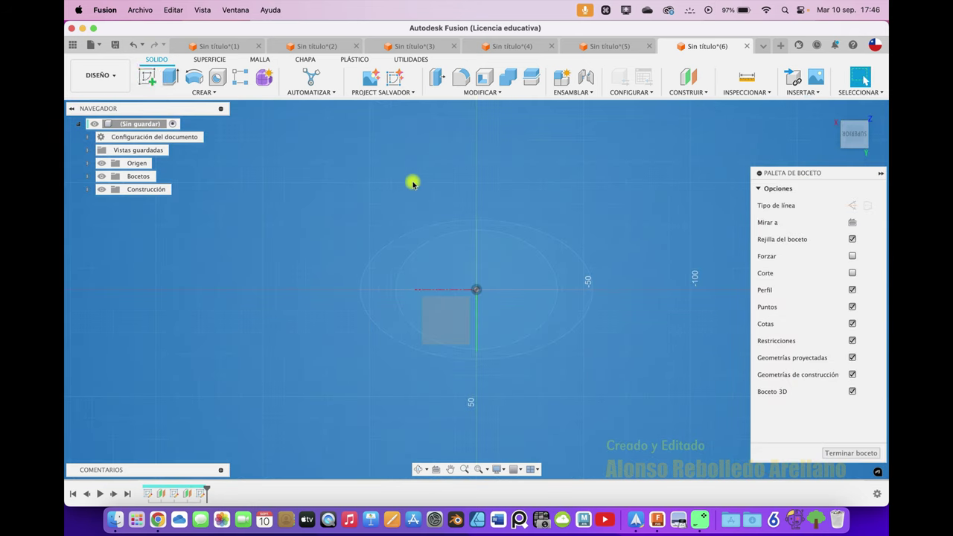
{"action": "left_click", "coordinate": [193, 76]}
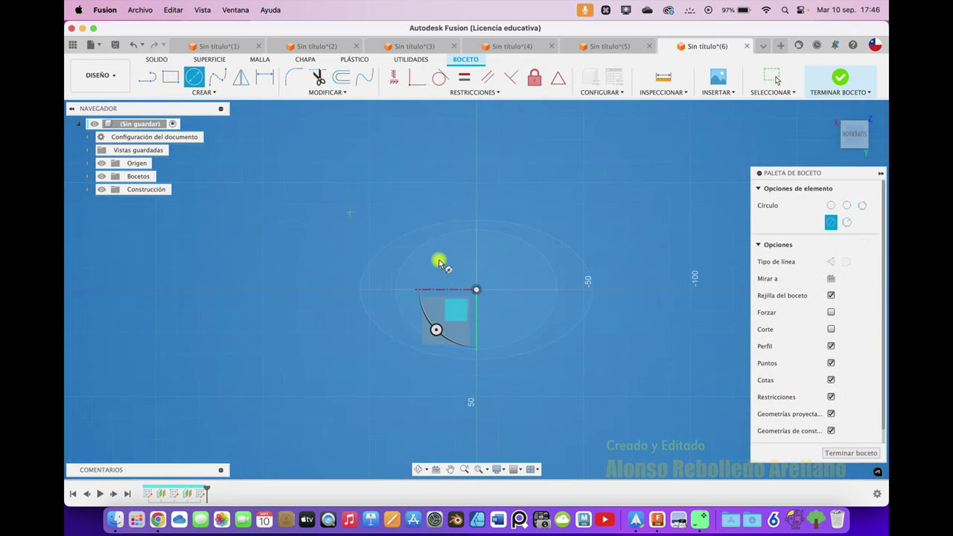
{"action": "left_click", "coordinate": [476, 289]}
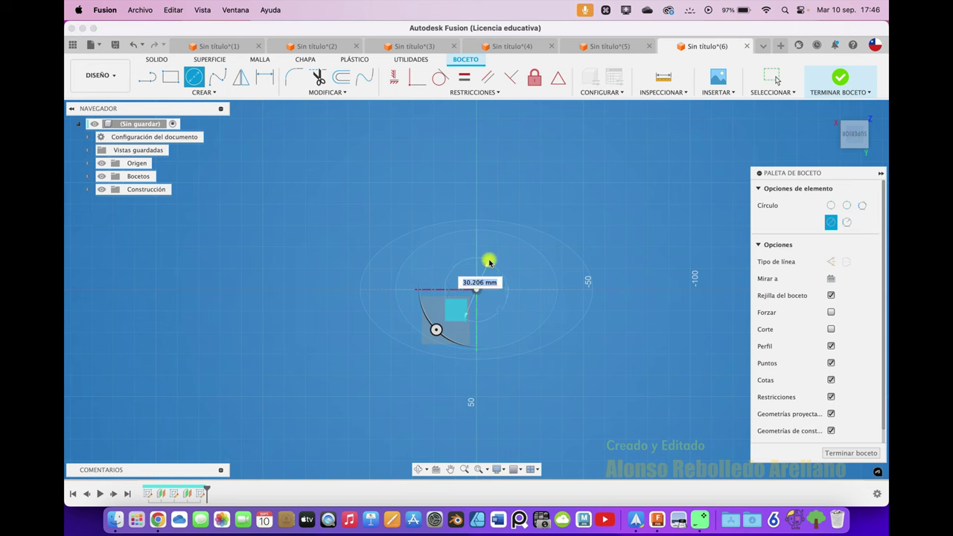
{"action": "left_click", "coordinate": [489, 259]}
{"action": "left_click", "coordinate": [840, 77]}
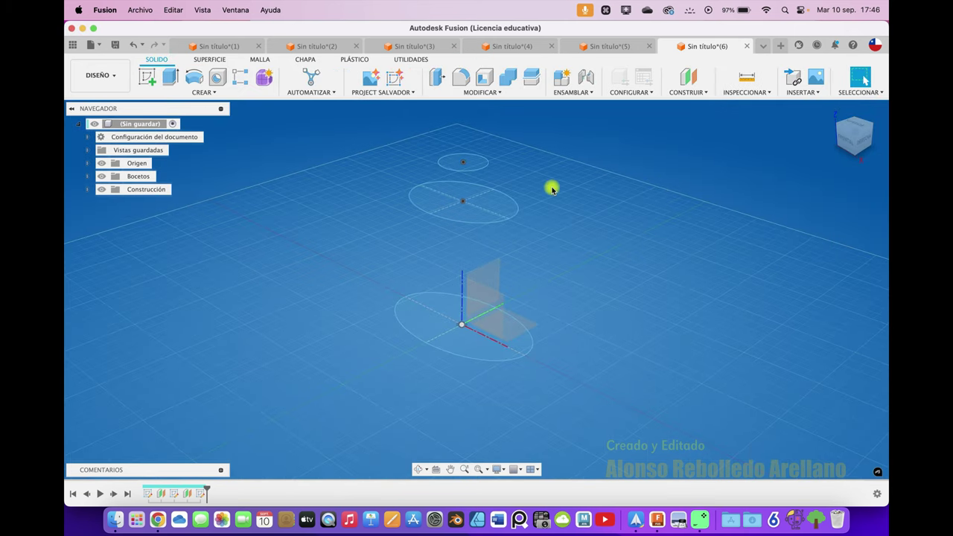
{"action": "left_click", "coordinate": [225, 93]}
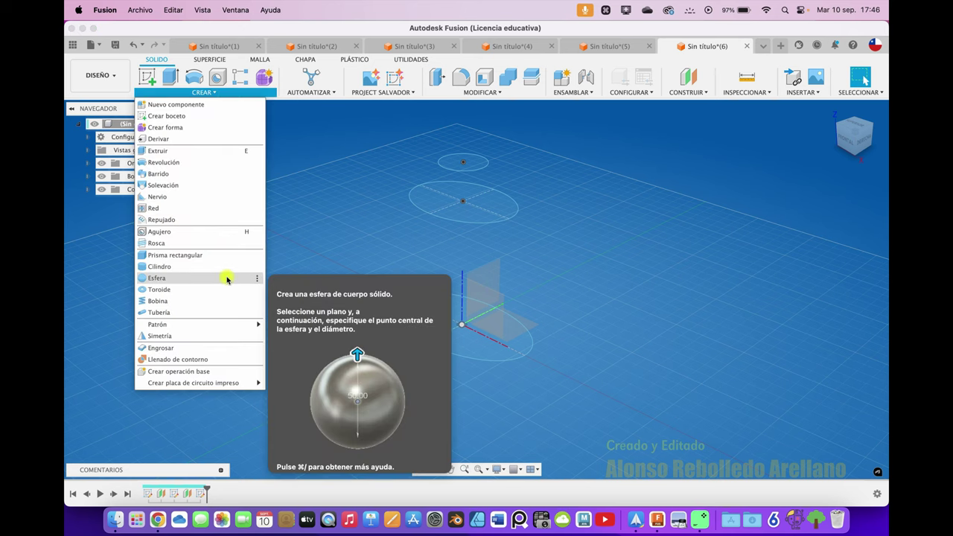
- Start a loft through the bottom ellipse, middle ellipse and top circle
{"action": "left_click", "coordinate": [215, 186]}
{"action": "left_click", "coordinate": [417, 313]}
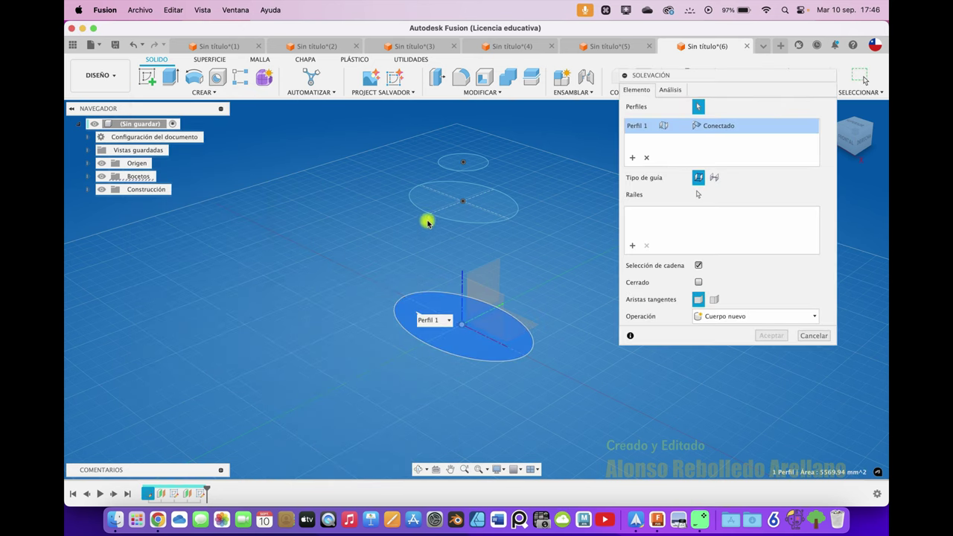
{"action": "left_click", "coordinate": [435, 204]}
{"action": "left_click", "coordinate": [451, 164]}
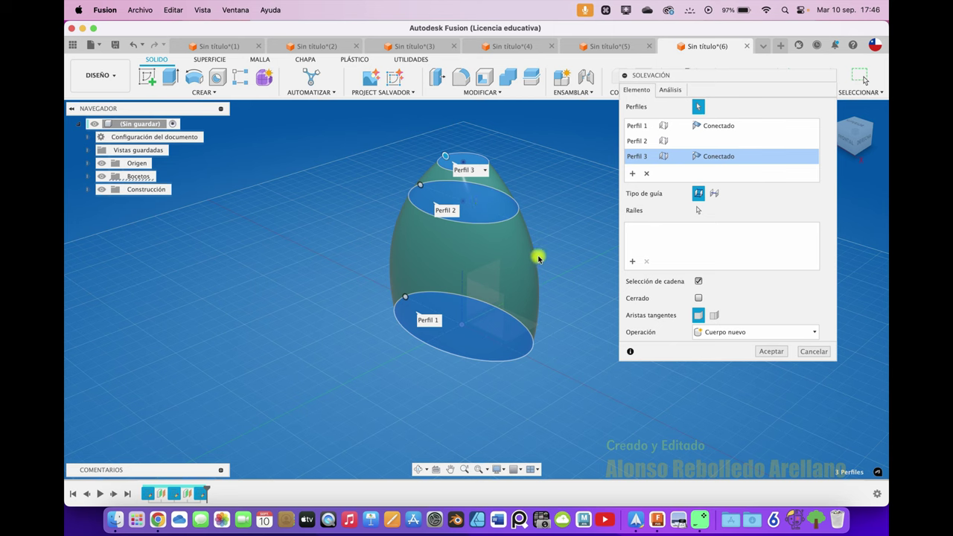
{"action": "middle_click_drag", "start_coordinate": [563, 234], "coordinate": [585, 222], "text": "shift"}
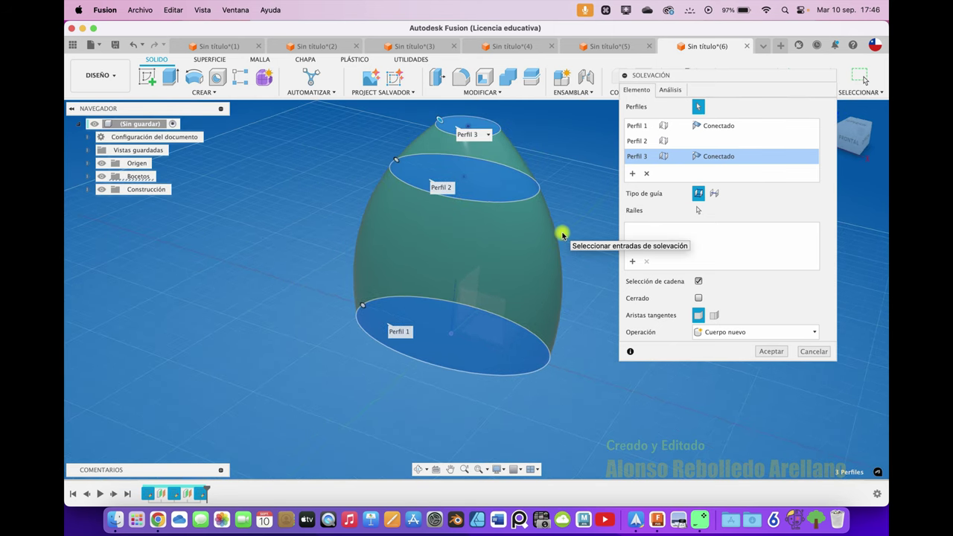
- Give Perfil 1 and Perfil 3 Direction end conditions with adjusted weights, then create the loft
{"action": "left_click", "coordinate": [715, 125]}
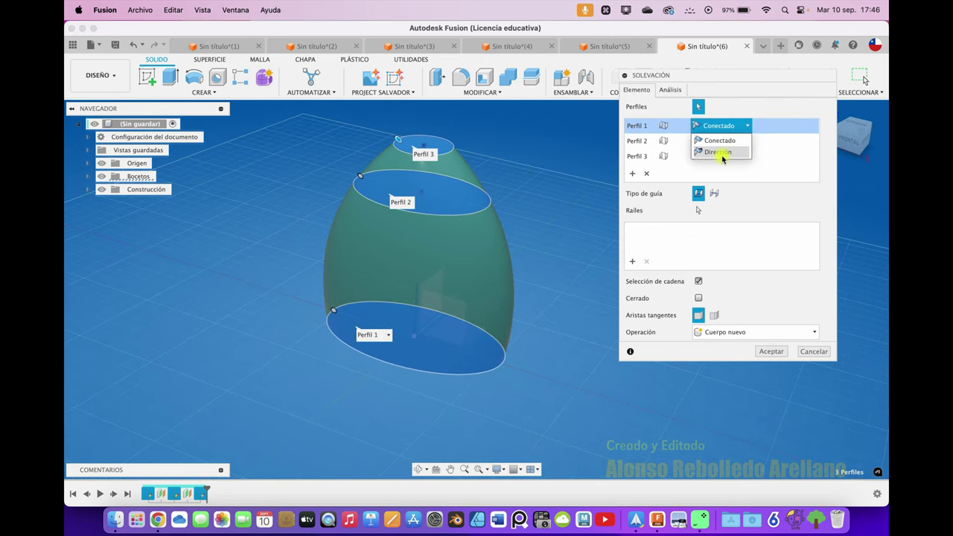
{"action": "left_click", "coordinate": [724, 154]}
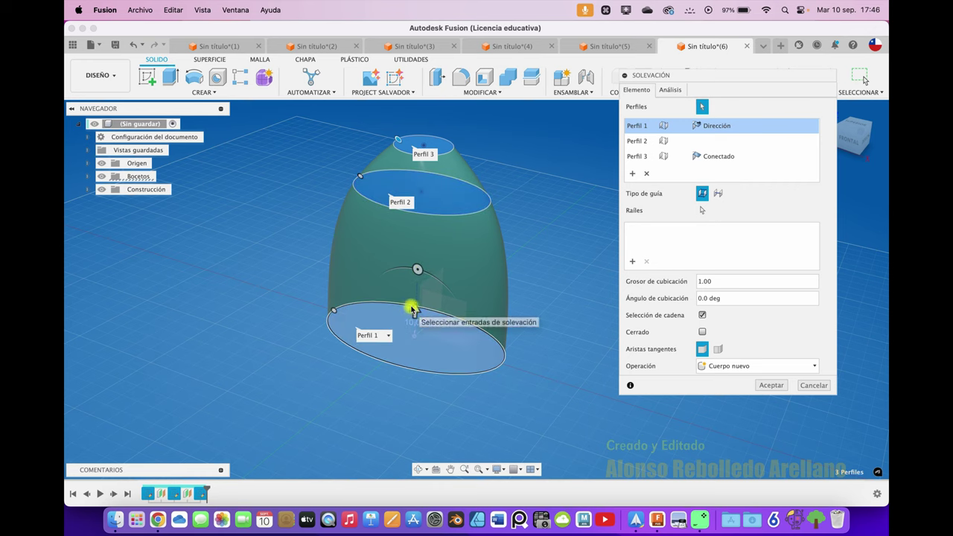
{"action": "left_click_drag", "start_coordinate": [416, 311], "coordinate": [420, 255]}
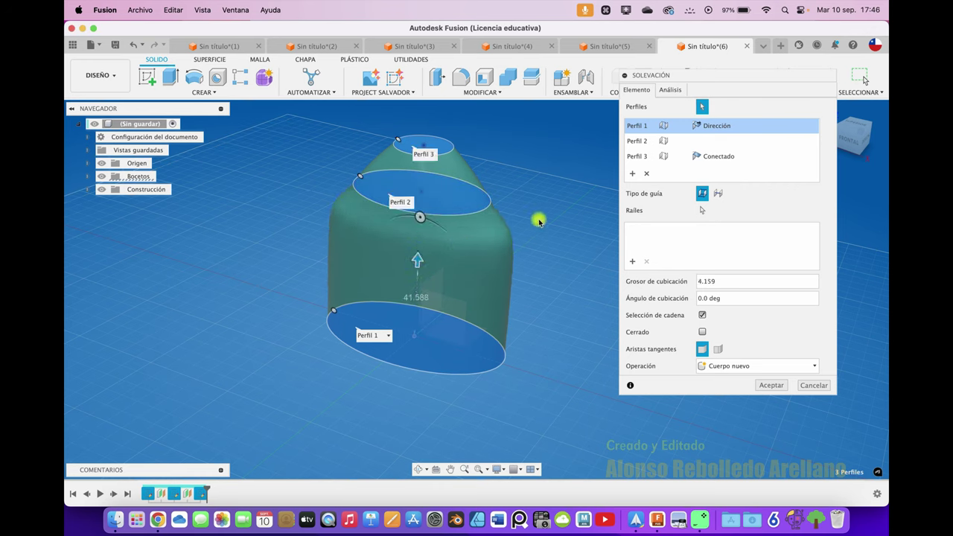
{"action": "left_click", "coordinate": [728, 156]}
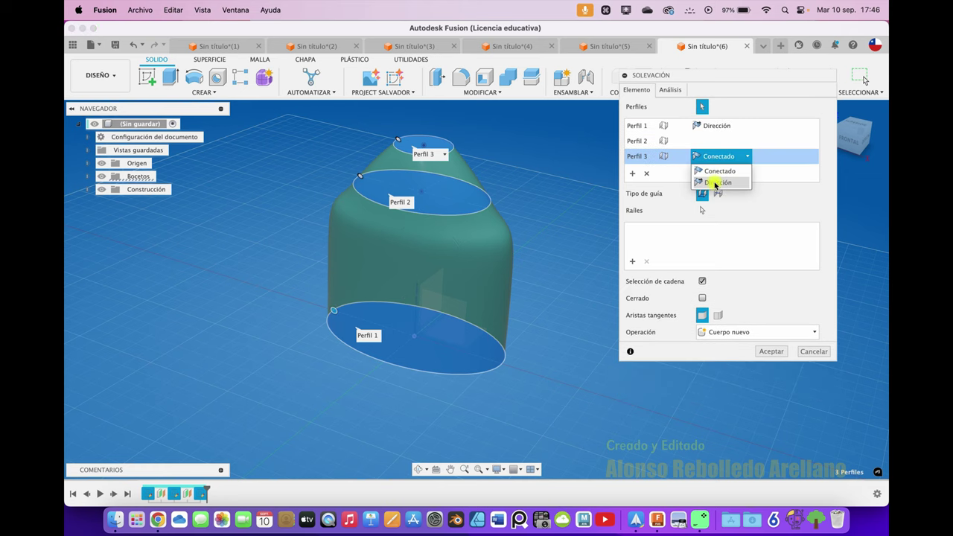
{"action": "left_click", "coordinate": [716, 182]}
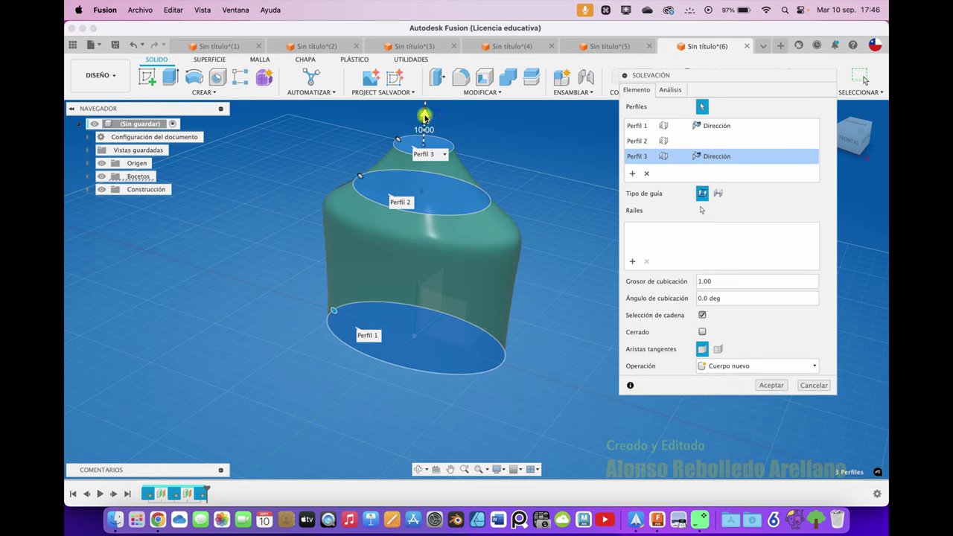
{"action": "left_click_drag", "start_coordinate": [424, 117], "coordinate": [423, 124]}
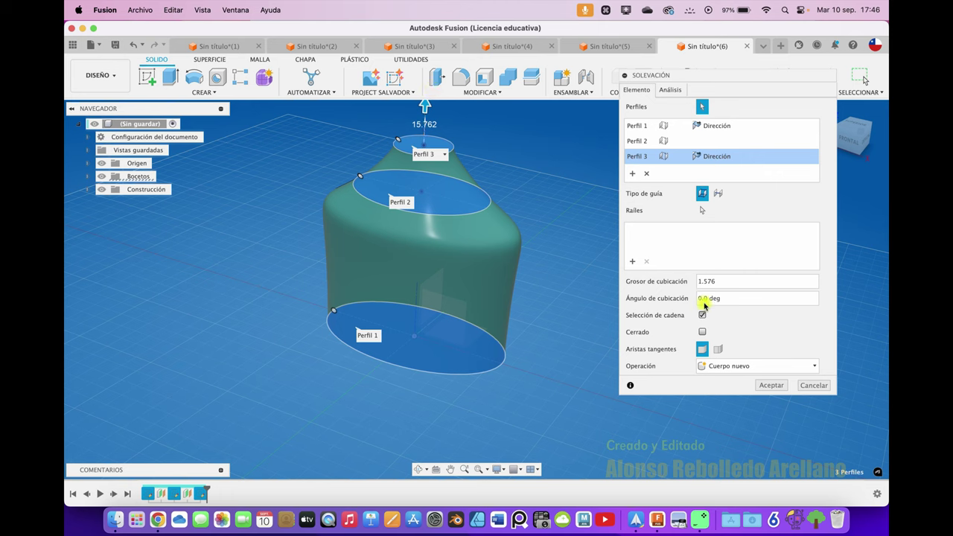
{"action": "left_click", "coordinate": [773, 385]}
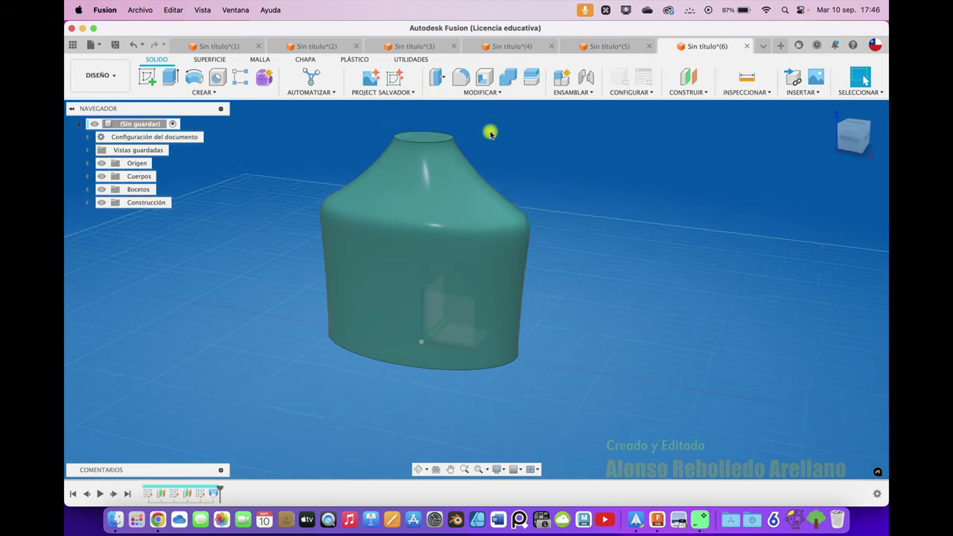
- Fillet the bottle's bottom circular edge with a 13.10 mm radius
{"action": "left_click", "coordinate": [460, 77]}
{"action": "mouse_move", "coordinate": [463, 246]}
{"action": "middle_mouse_down", "text": "shift"}
{"action": "mouse_move", "coordinate": [485, 330]}
{"action": "mouse_move", "coordinate": [485, 291]}
{"action": "middle_mouse_up", "text": "shift"}
{"action": "left_click", "coordinate": [475, 307]}
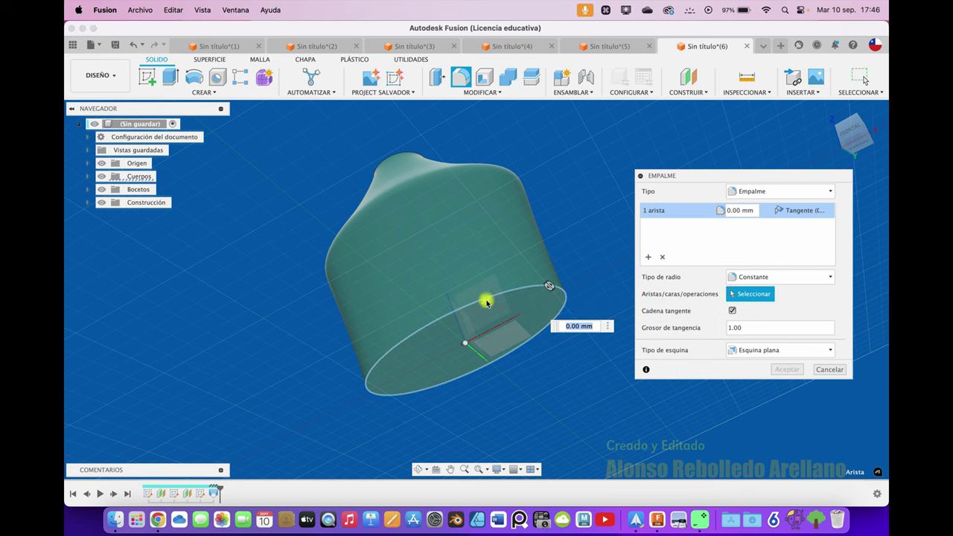
{"action": "left_click_drag", "start_coordinate": [486, 300], "coordinate": [485, 293]}
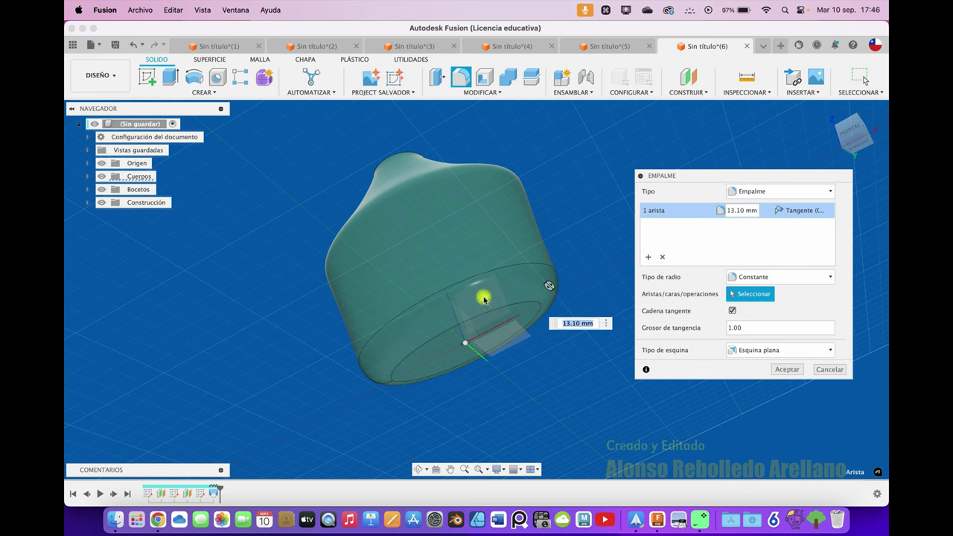
{"action": "left_click", "coordinate": [783, 370]}
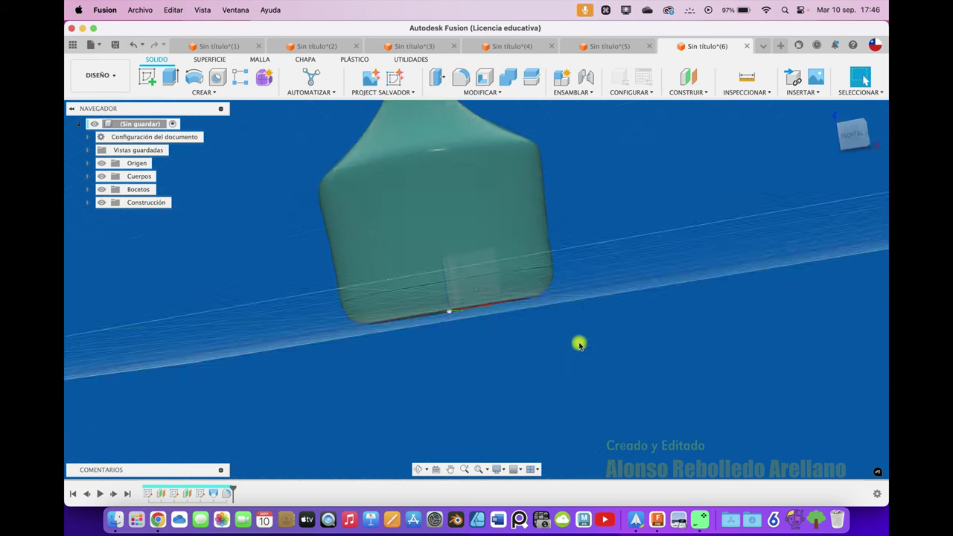
- Extrude the top circular face up 20.288 mm as a joined neck
{"action": "middle_click_drag", "start_coordinate": [578, 340], "coordinate": [501, 188], "text": "shift"}
{"action": "left_click", "coordinate": [171, 76]}
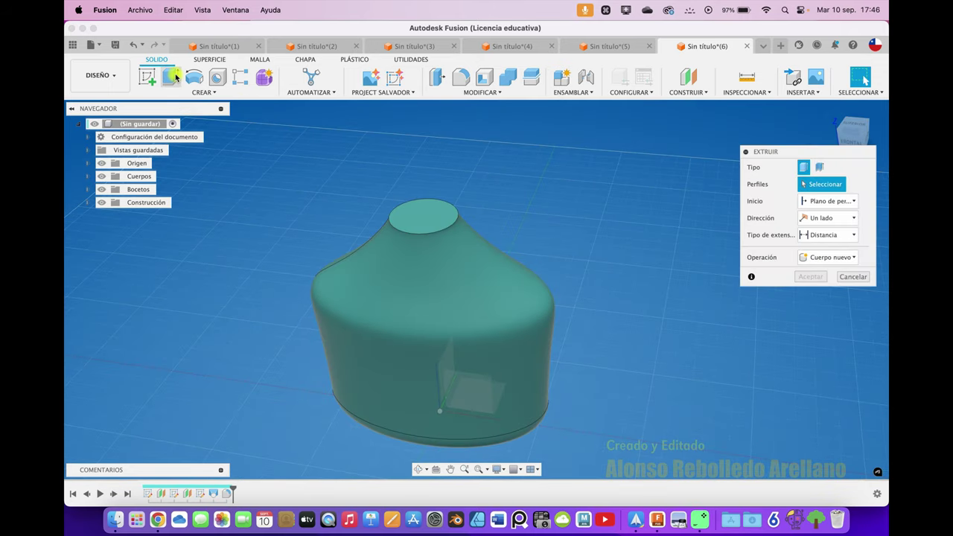
{"action": "left_click", "coordinate": [421, 216]}
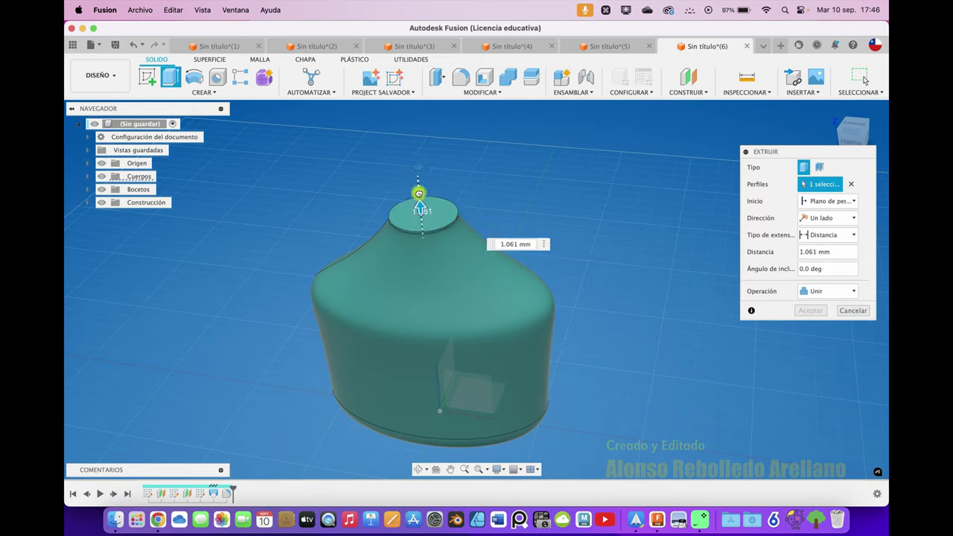
{"action": "left_click_drag", "start_coordinate": [421, 220], "coordinate": [417, 167]}
{"action": "left_click", "coordinate": [811, 311]}
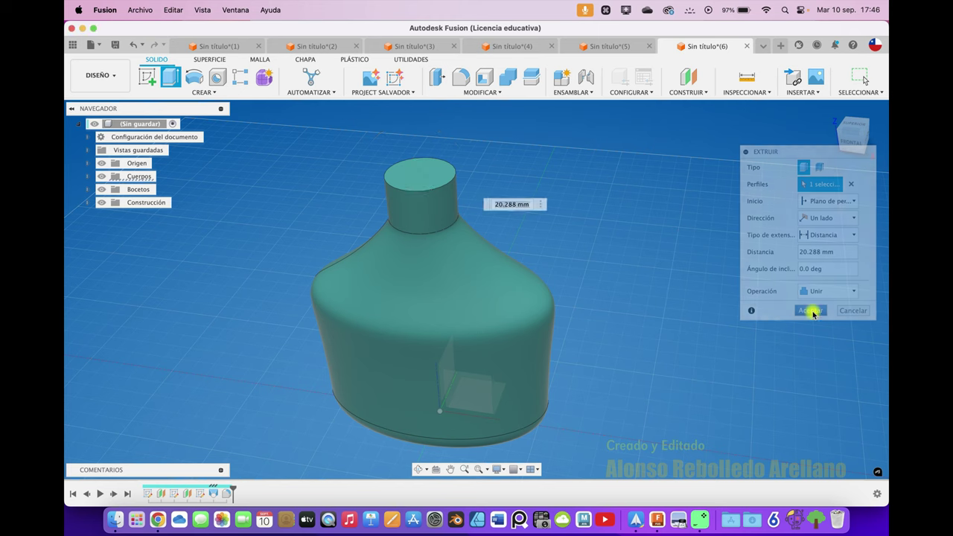
{"action": "left_click", "coordinate": [461, 77]}
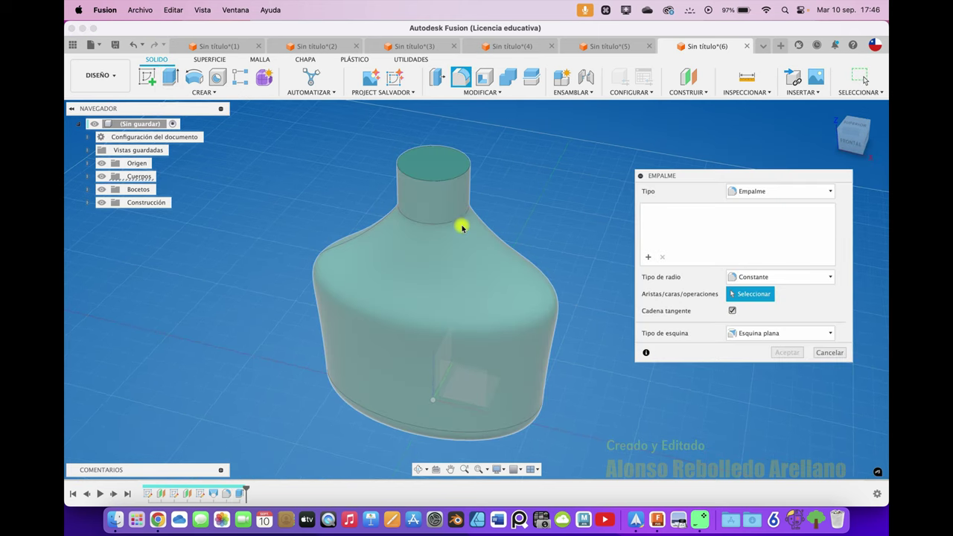
- Try filleting the neck joint but cancel, leaving the bottle unchanged
{"action": "left_click", "coordinate": [830, 355]}
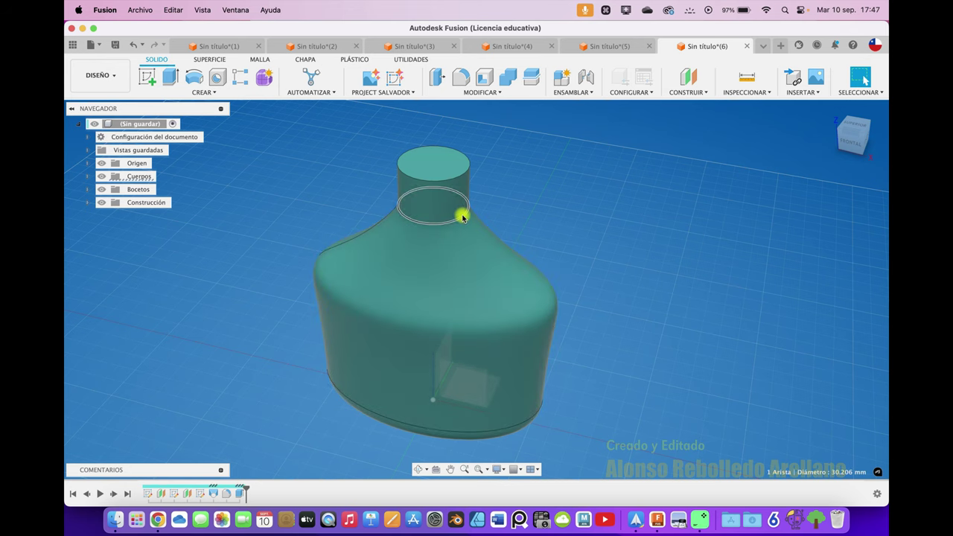
{"action": "left_click", "coordinate": [461, 76]}
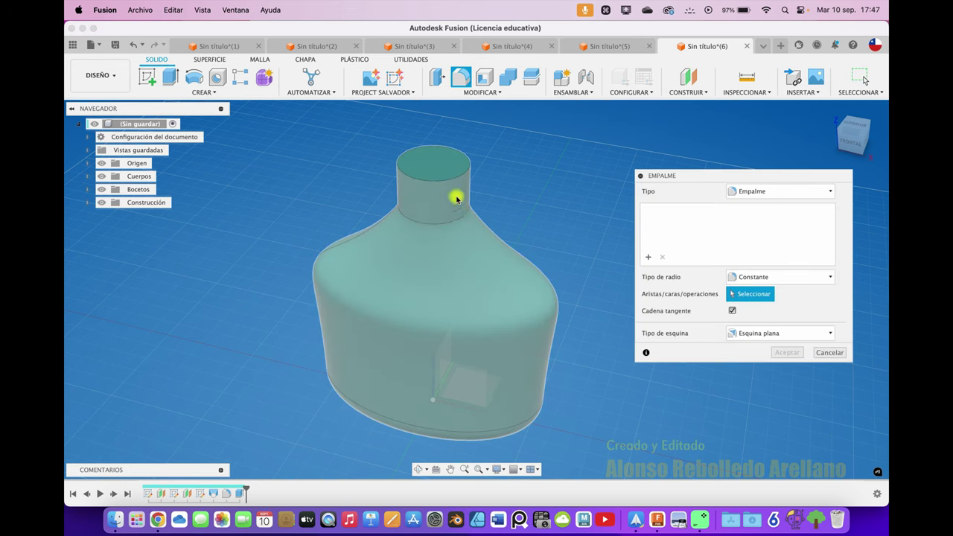
{"action": "middle_click_drag", "start_coordinate": [456, 199], "coordinate": [827, 350], "text": "shift"}
{"action": "left_click", "coordinate": [829, 352]}
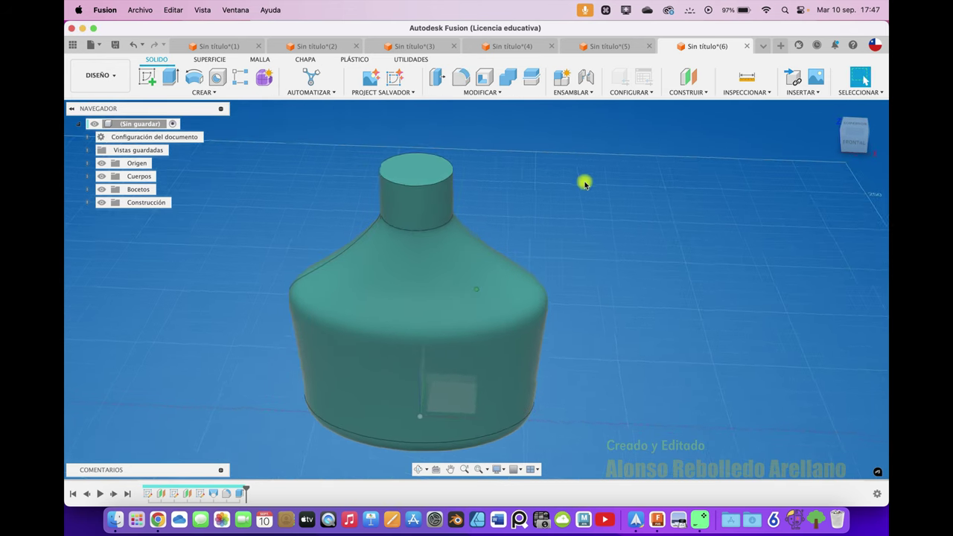
{"action": "left_click", "coordinate": [484, 76]}
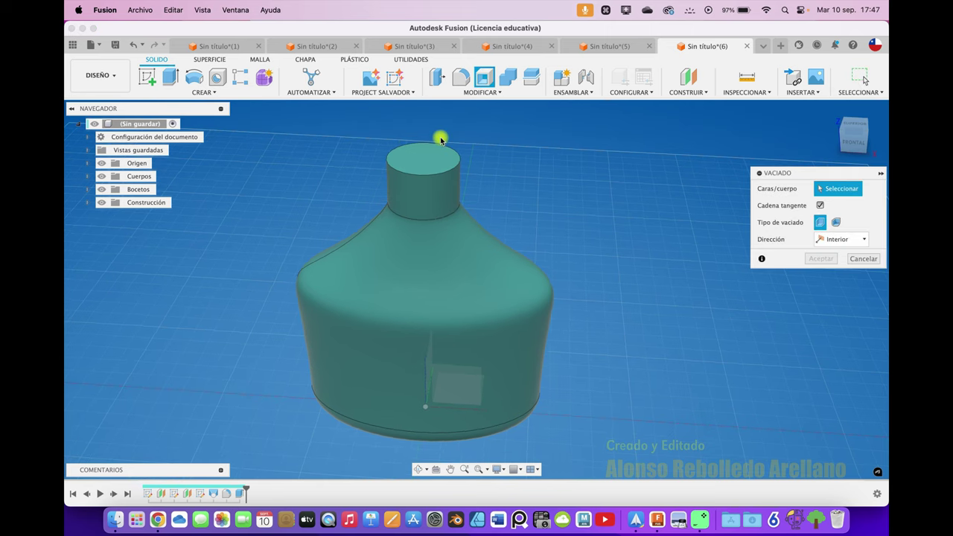
- Hollow the bottle into a 4 mm shell with the neck's top face open
{"action": "left_click", "coordinate": [429, 161]}
{"action": "type", "text": "4"}
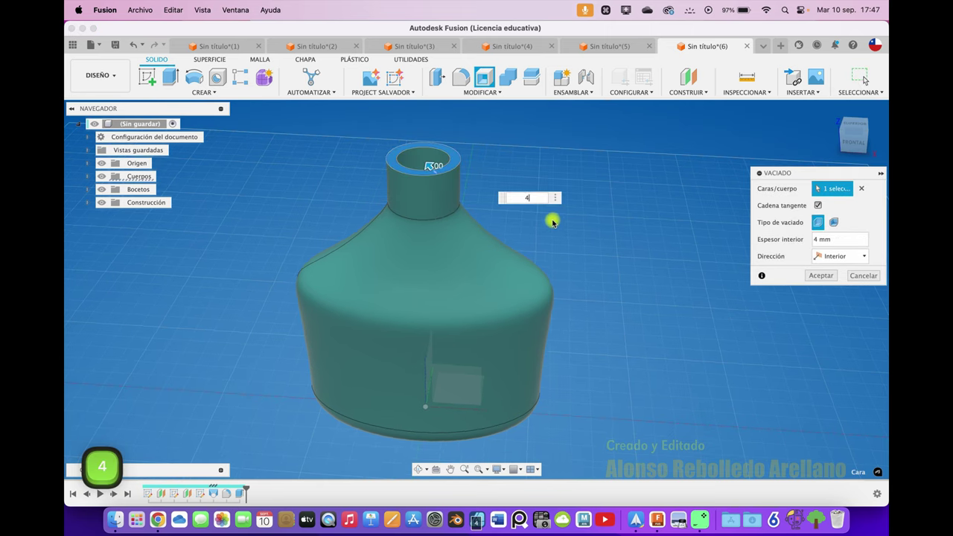
{"action": "left_click", "coordinate": [818, 276]}
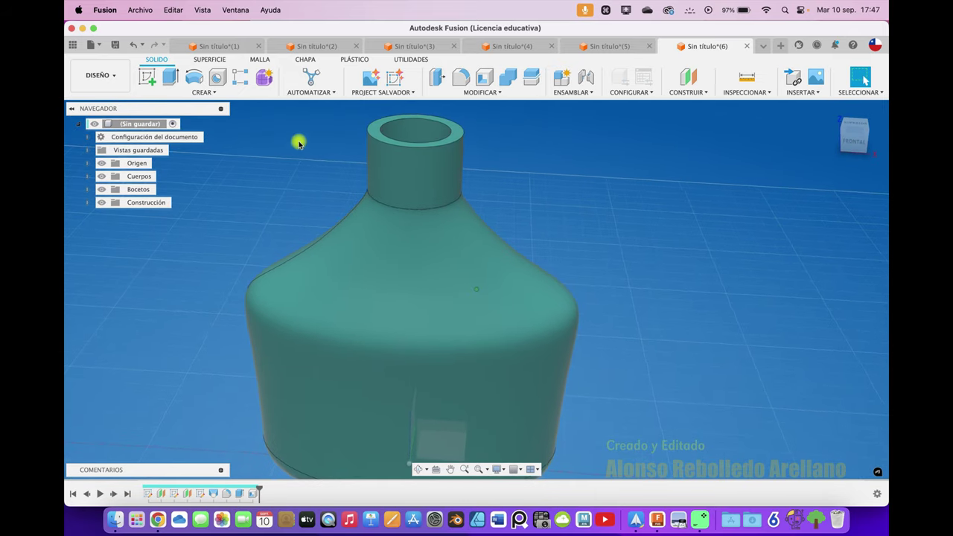
{"action": "left_click", "coordinate": [216, 93]}
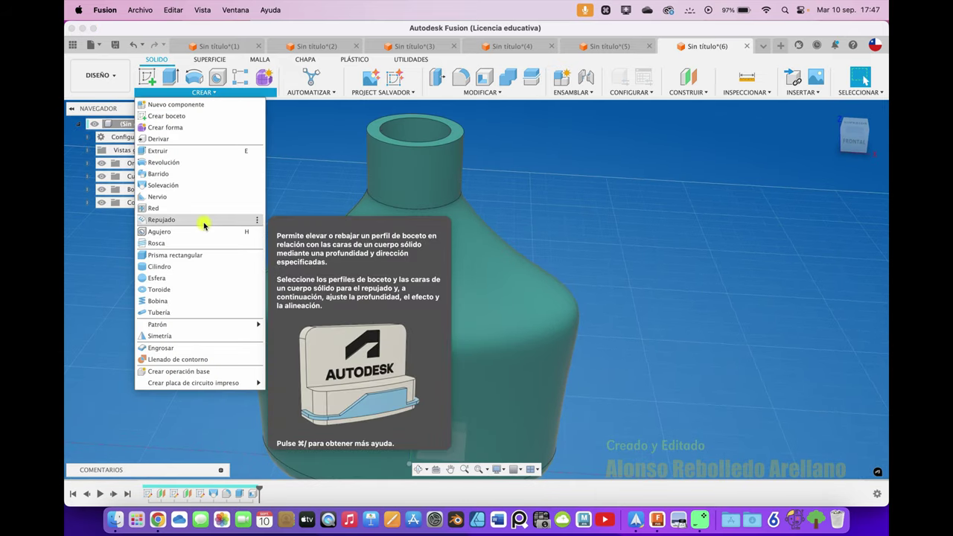
- Add a modeled right-hand M30x3.5 class 6g thread to the neck's outer face
{"action": "left_click", "coordinate": [199, 243]}
{"action": "left_click", "coordinate": [437, 187]}
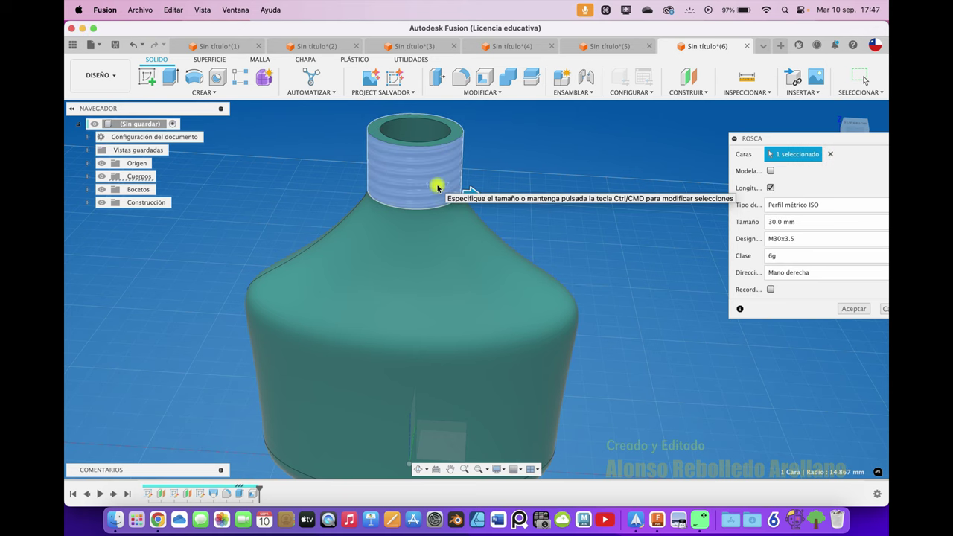
{"action": "left_click", "coordinate": [771, 172]}
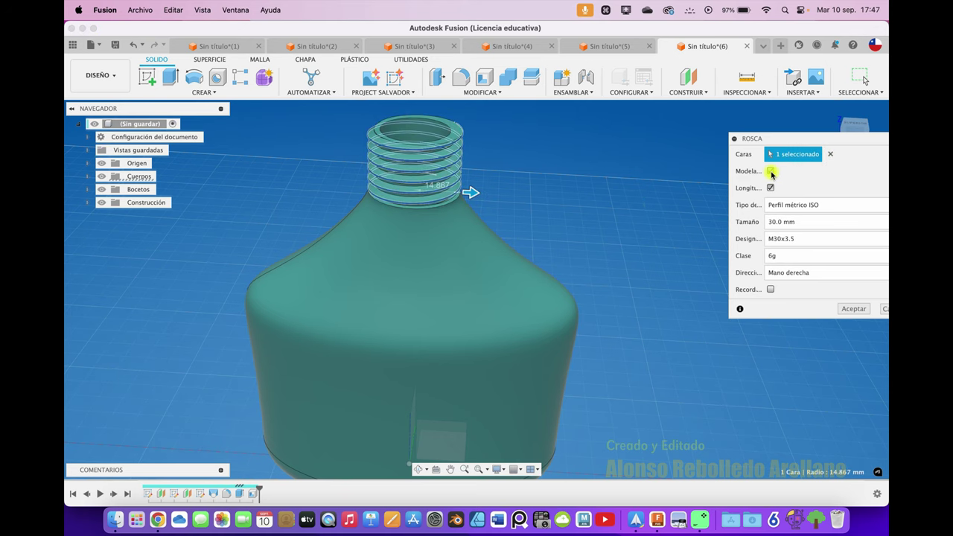
{"action": "left_click", "coordinate": [859, 310]}
- Switch back to the hollow horn design
{"action": "scroll", "coordinate": [729, 301], "scroll_direction": "down", "scroll_amount": 3}
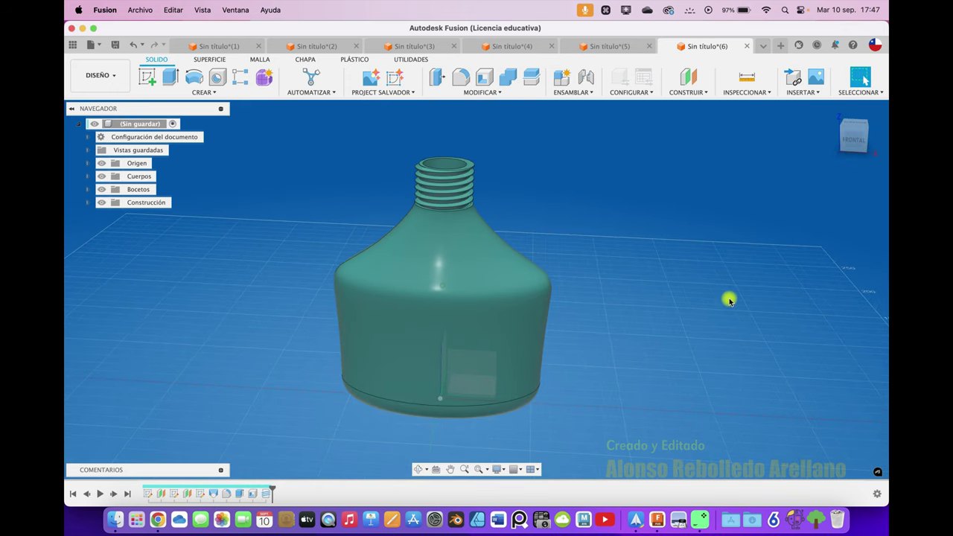
{"action": "scroll", "coordinate": [730, 300], "scroll_direction": "left", "scroll_amount": 5, "text": "shift"}
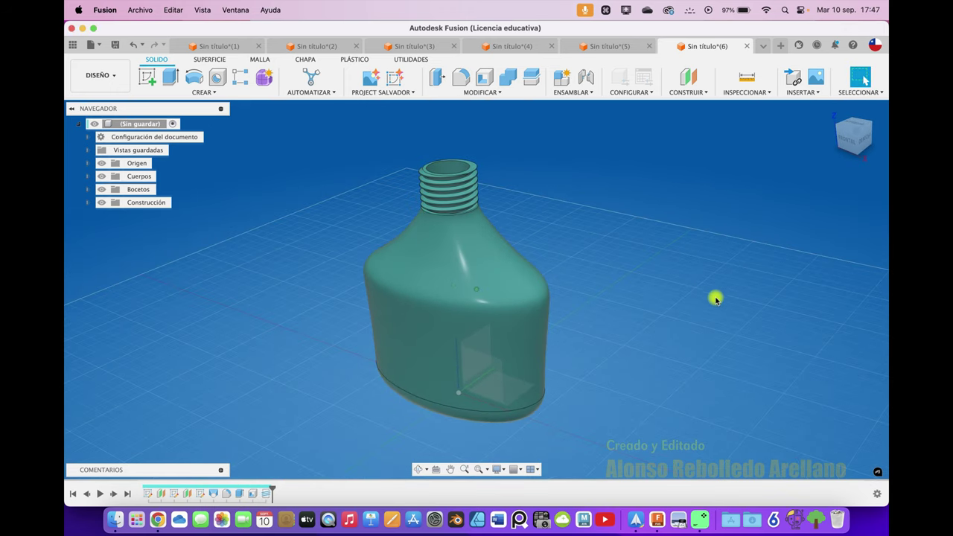
{"action": "left_click", "coordinate": [606, 46]}
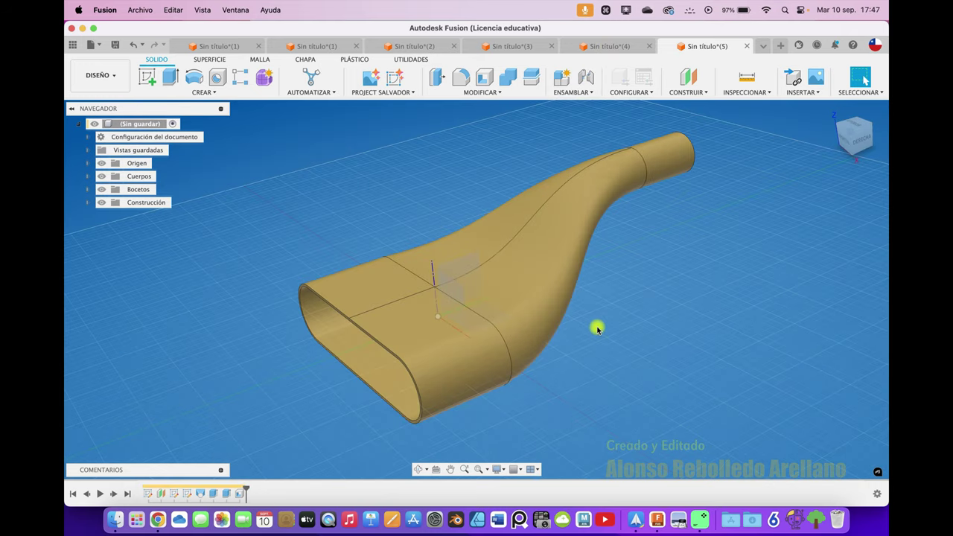
{"action": "left_click", "coordinate": [762, 46]}
{"action": "left_click", "coordinate": [614, 48]}
{"action": "left_click", "coordinate": [674, 47]}
{"action": "left_click", "coordinate": [763, 46]}
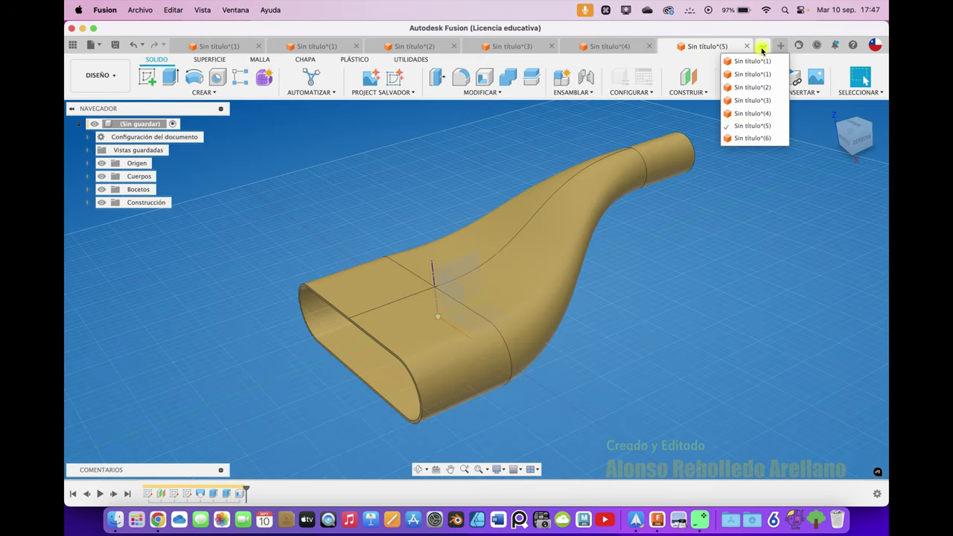
{"action": "left_click", "coordinate": [759, 138]}
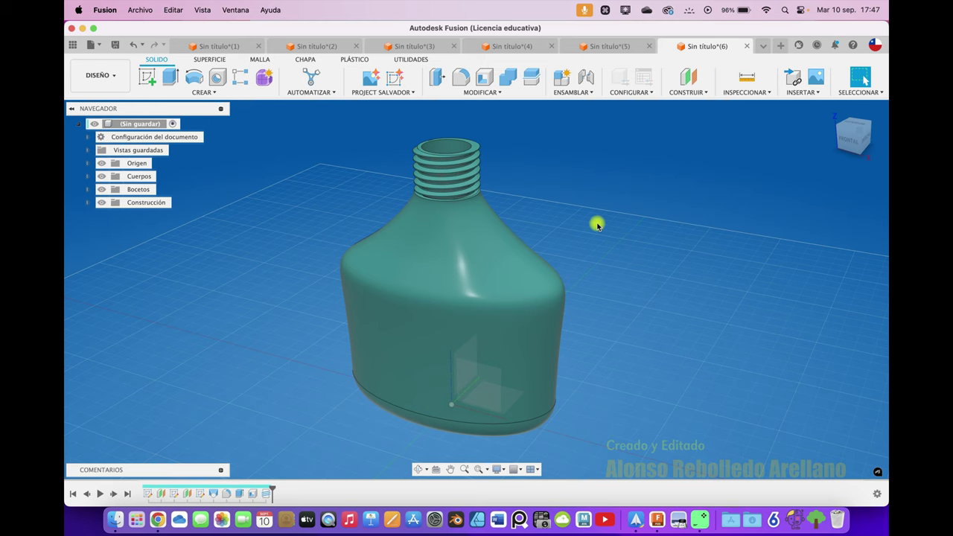
{"action": "scroll", "coordinate": [597, 225], "scroll_direction": "left", "scroll_amount": 5}
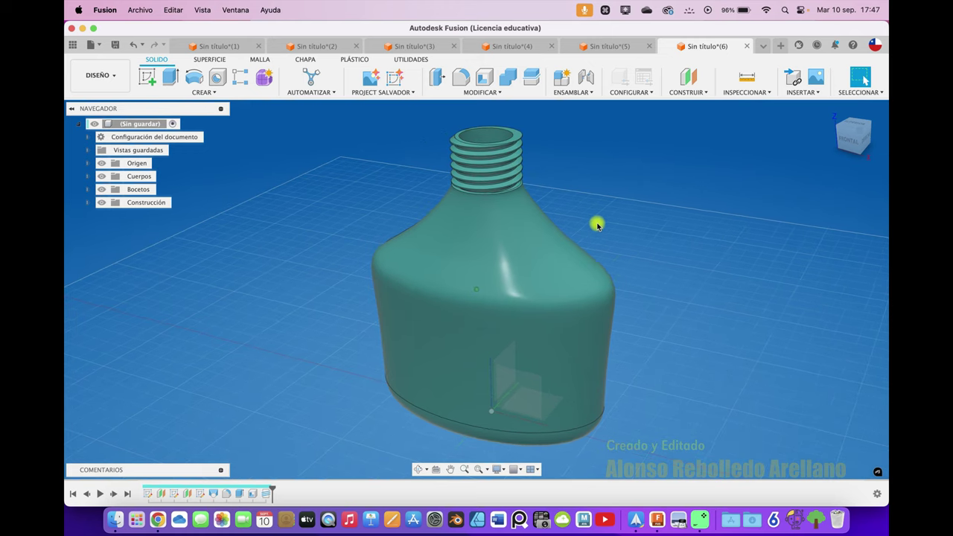